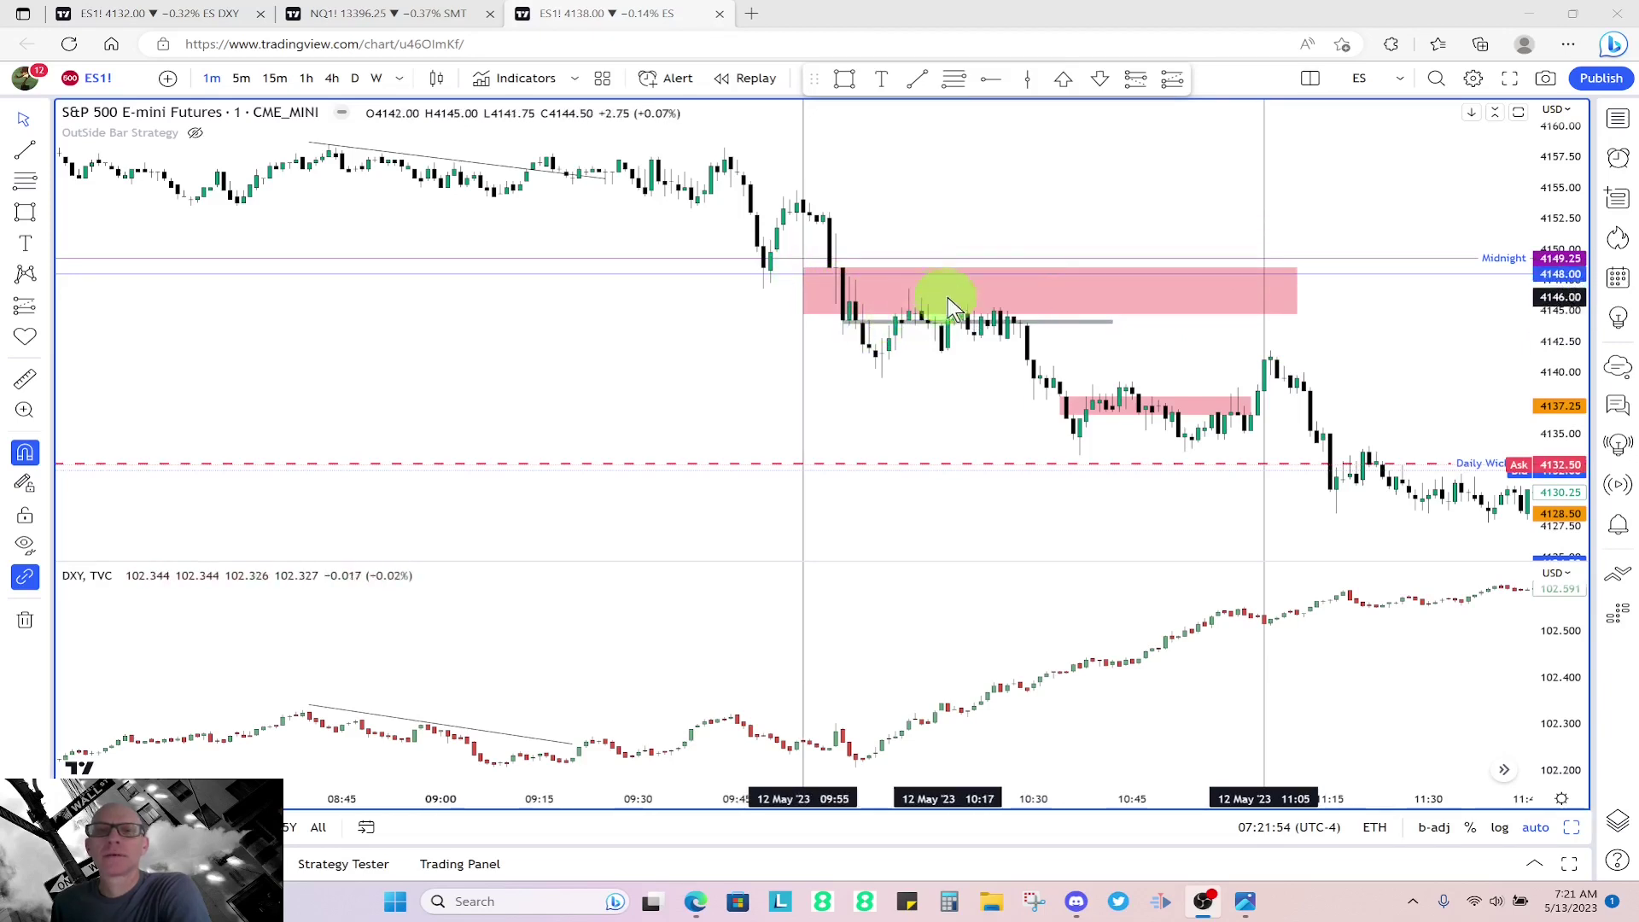
- Switch to the SMT layout and examine the U.S. Dollar Index 5-minute price action for 12 May
left_click(1094, 411)
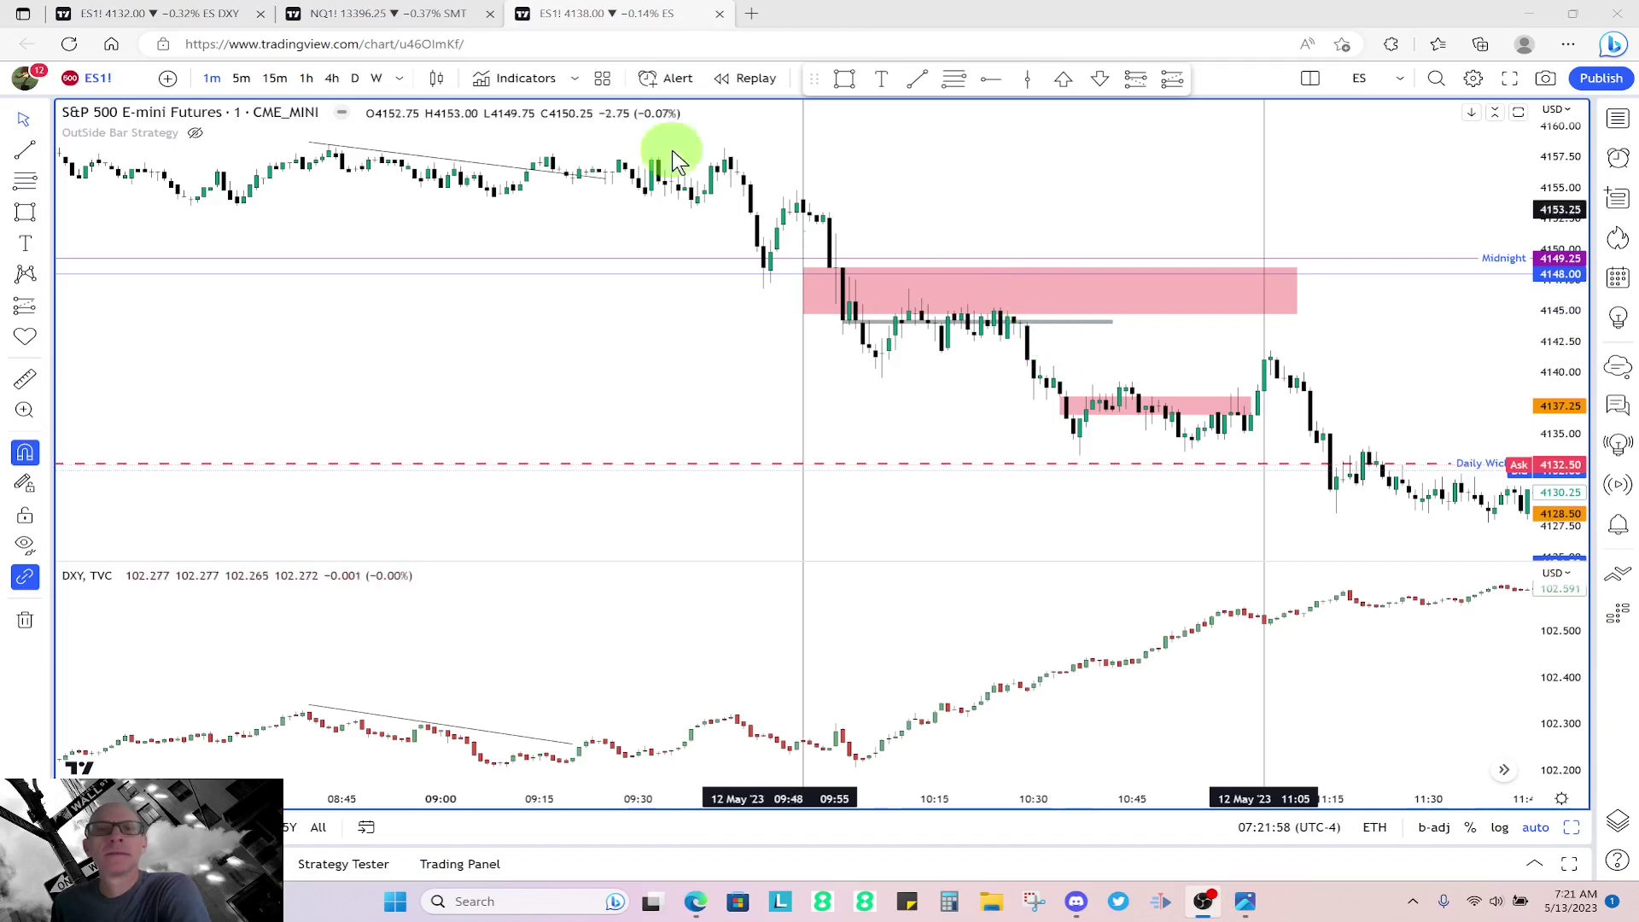
left_click(569, 26)
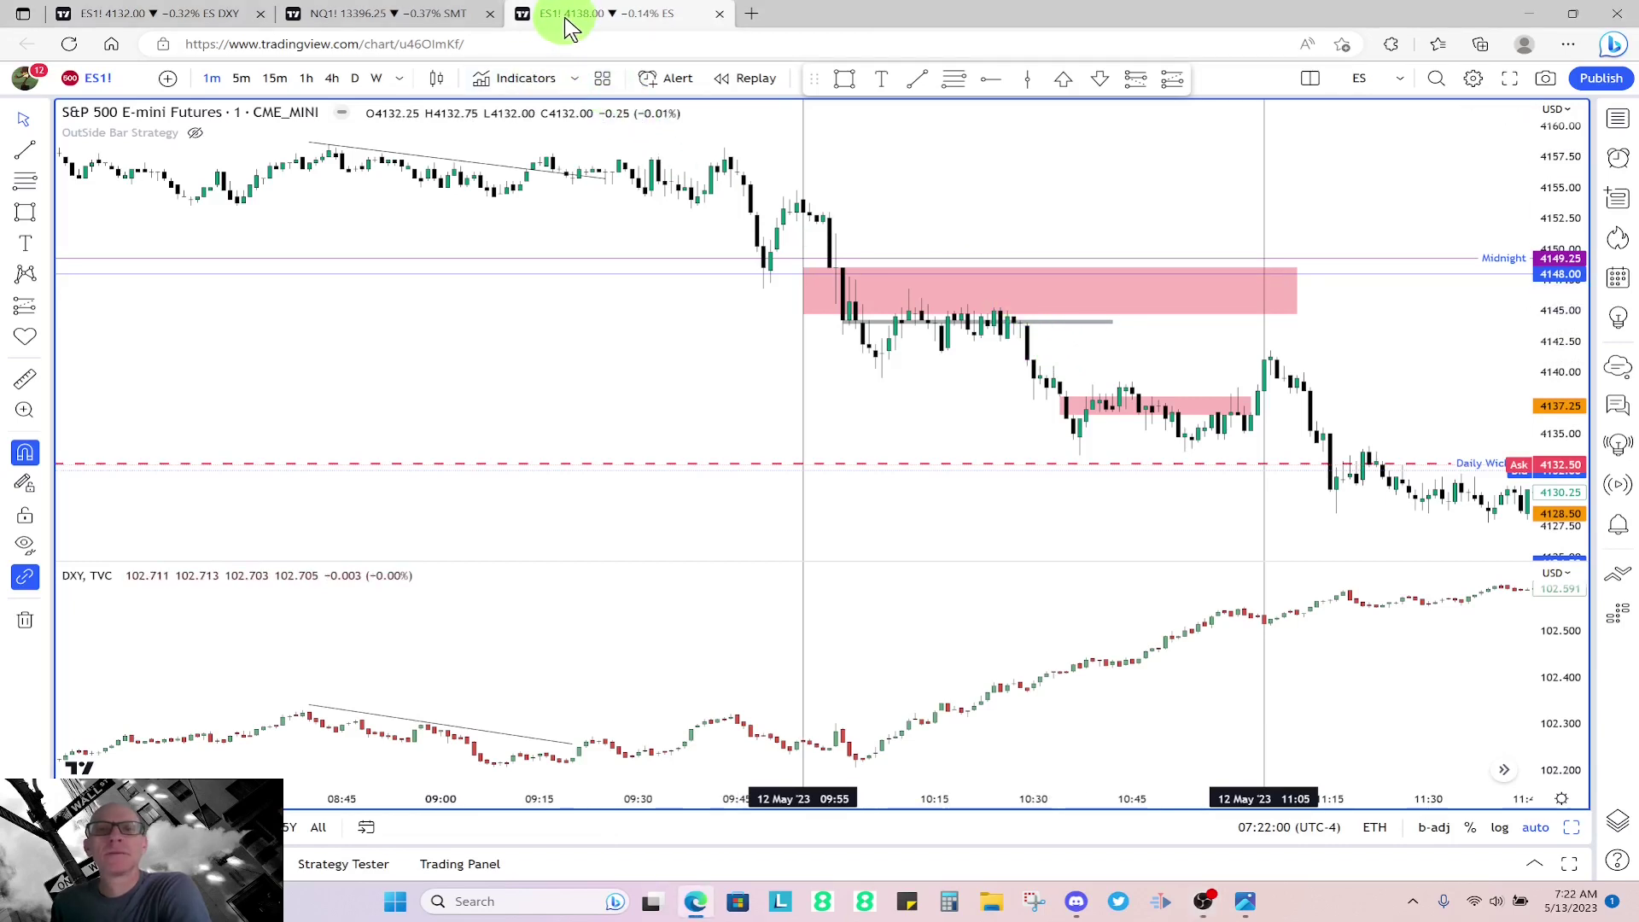
left_click(376, 18)
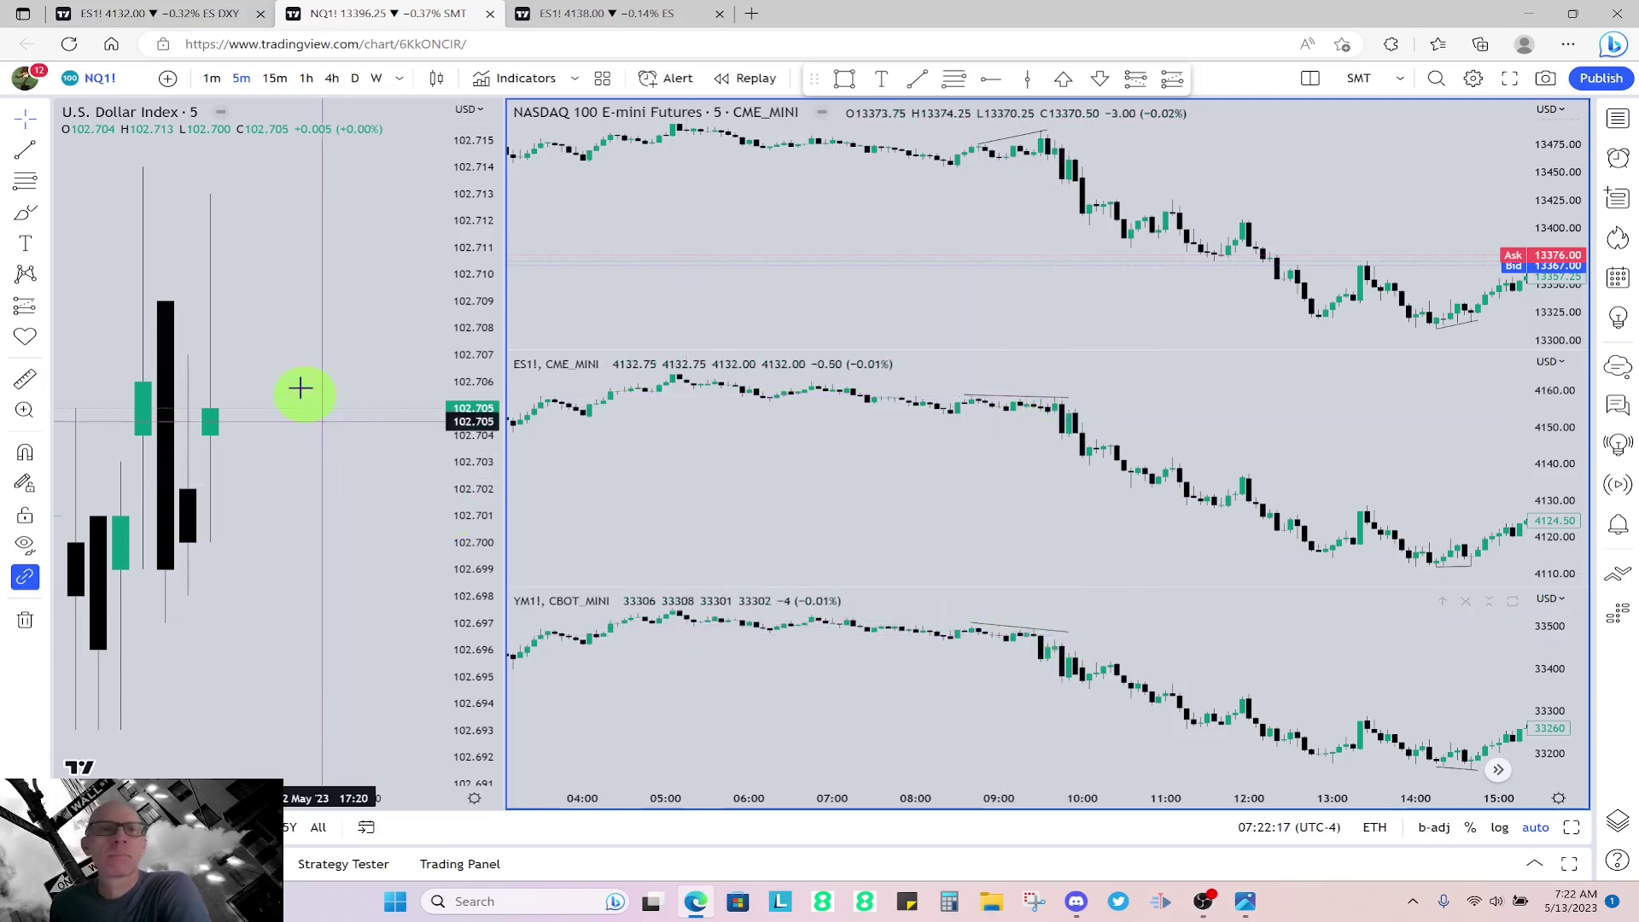
scroll(296, 378, "down", 1)
scroll(308, 392, "down", 4)
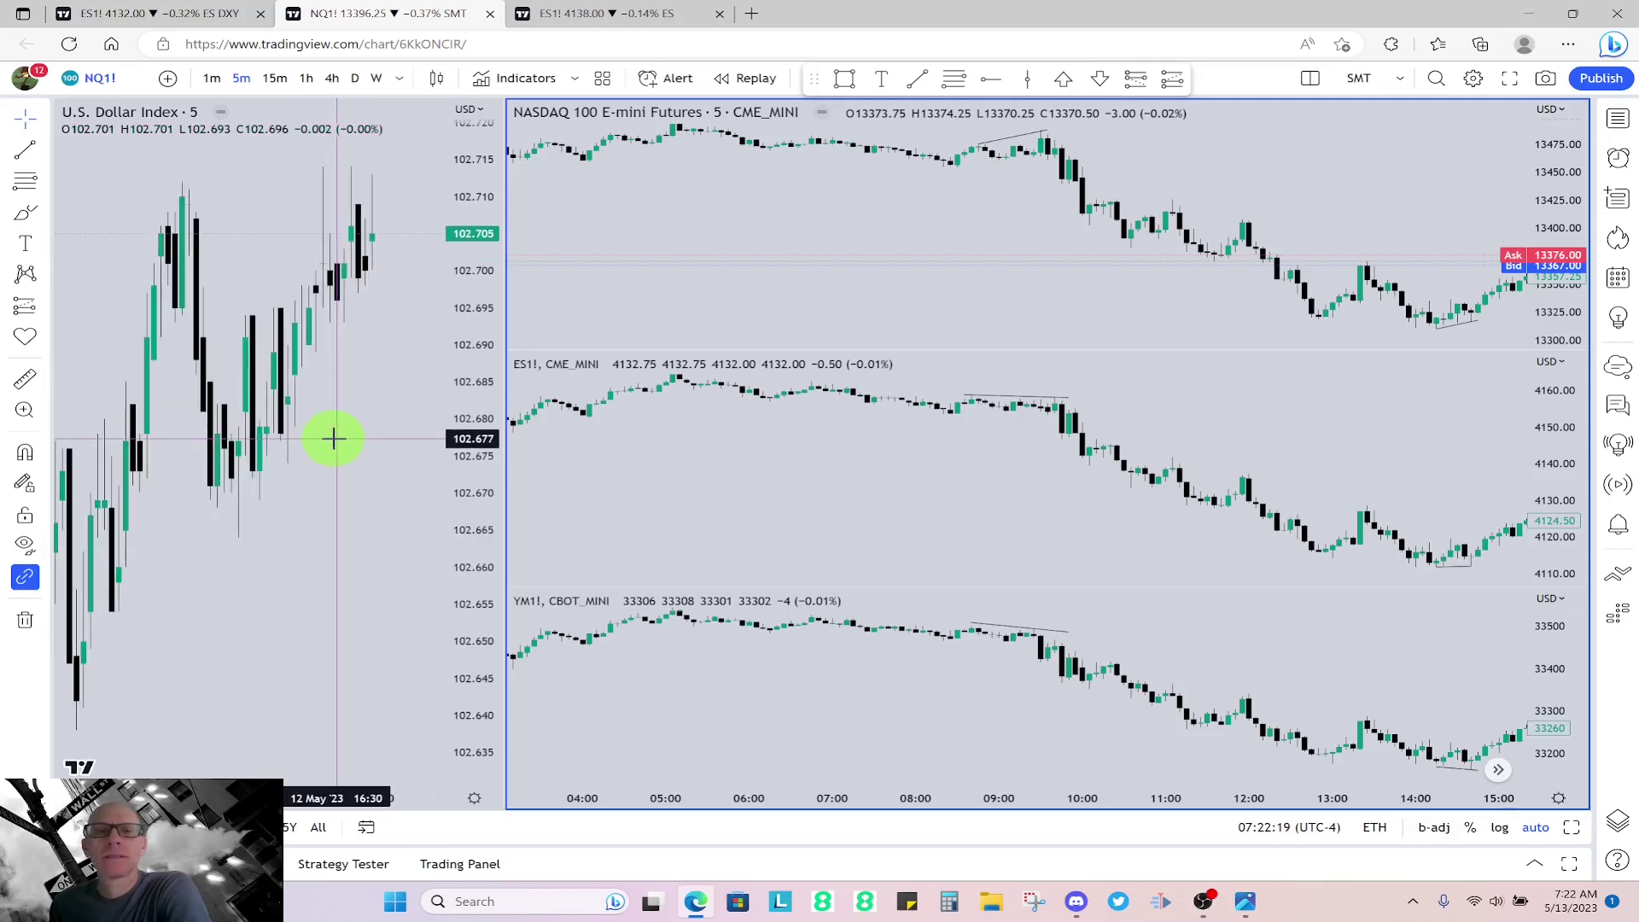
scroll(334, 440, "down", 3)
scroll(333, 439, "down", 2)
left_click_drag(333, 439, 183, 566)
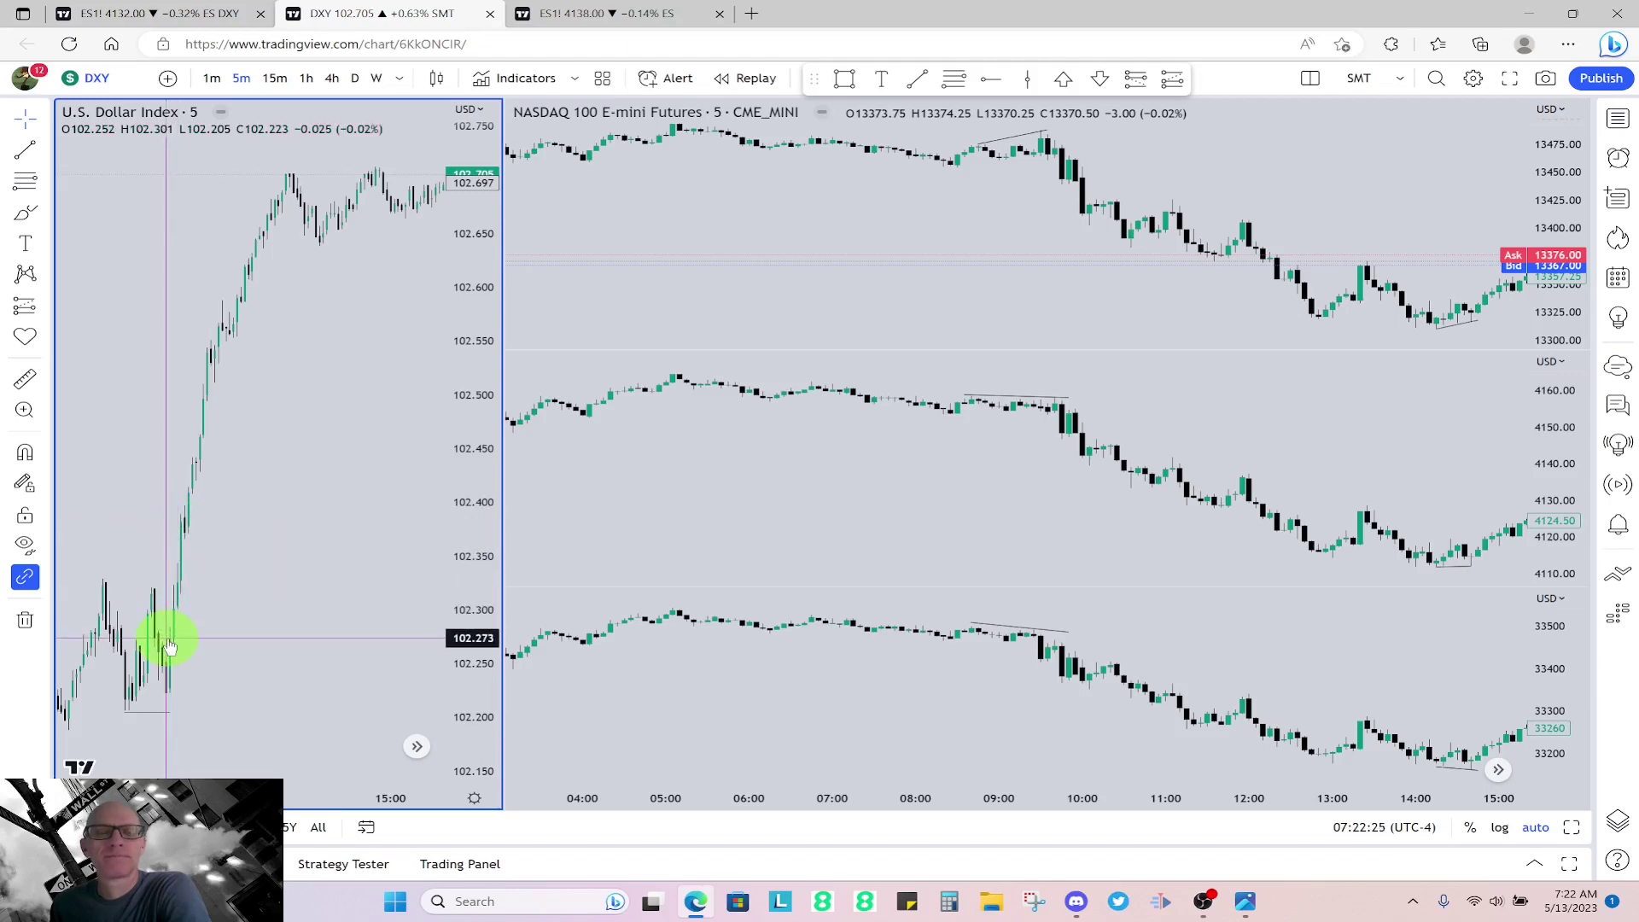
scroll(168, 647, "down", 2)
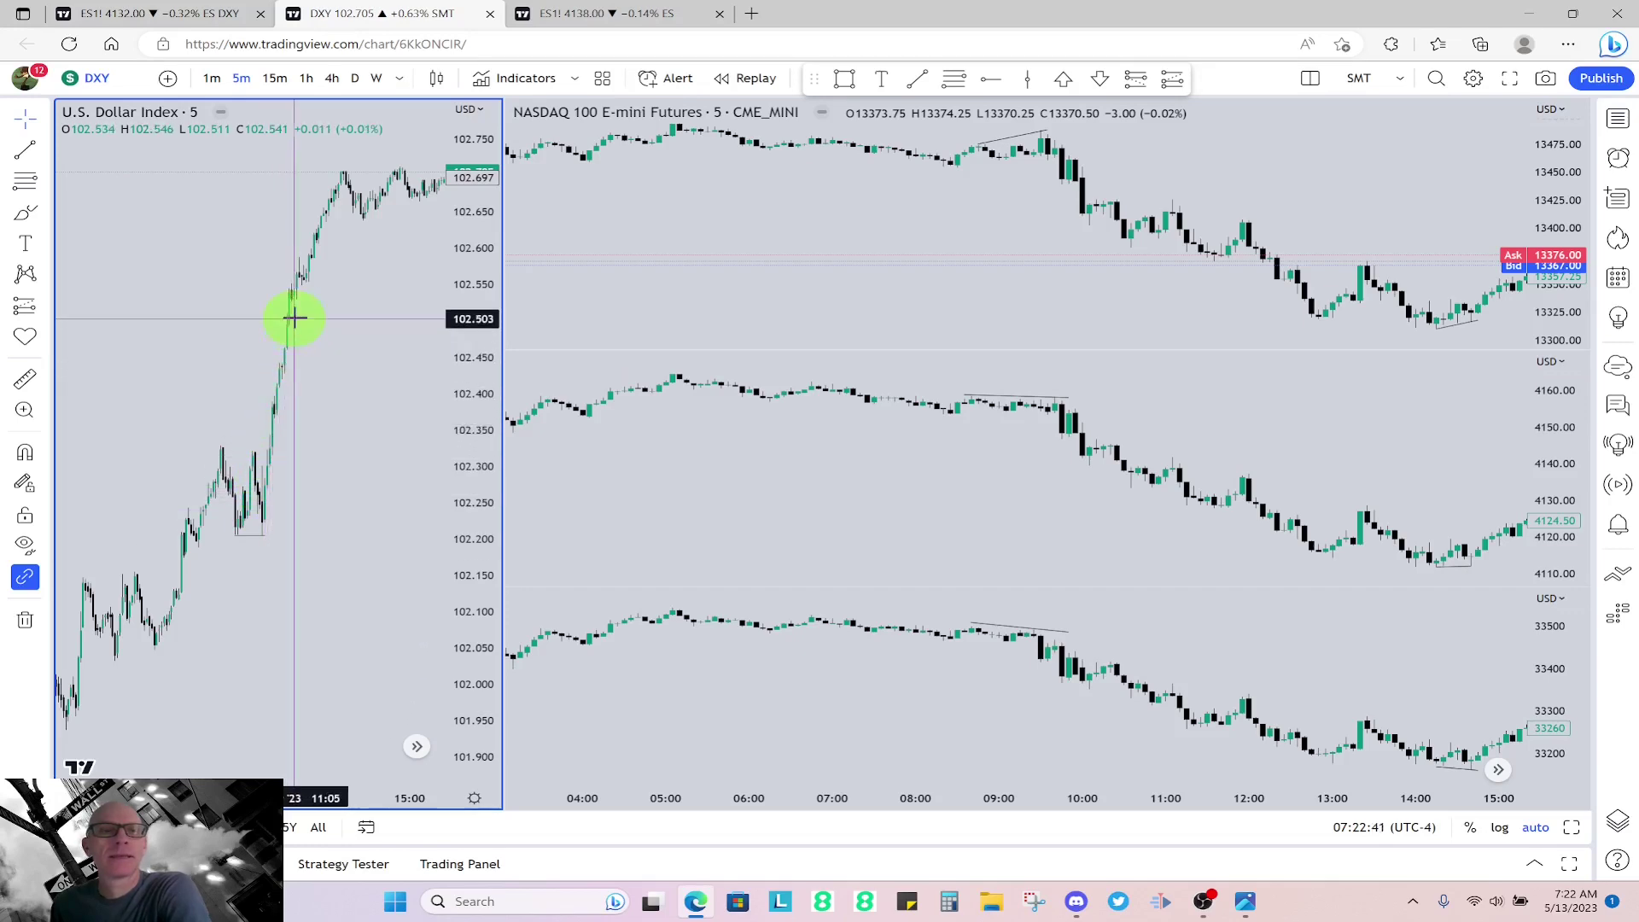
scroll(292, 327, "up", 3)
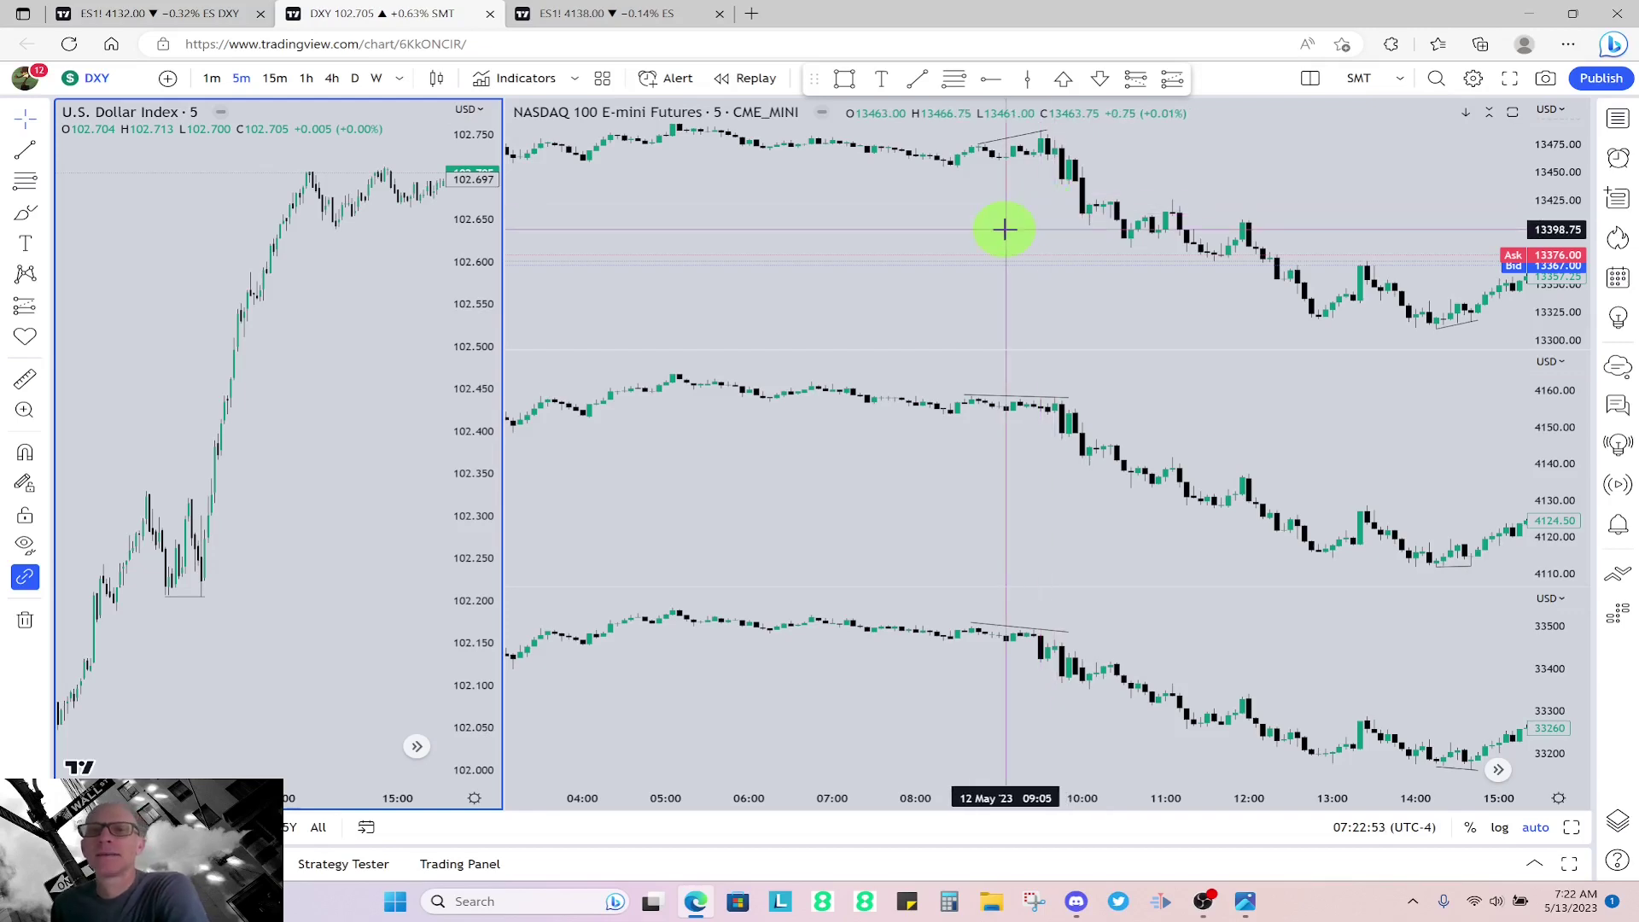
- Return to the 1-minute ES chart and move its two vertical time lines to 09:59 and 11:01 on 12 May
left_click(574, 17)
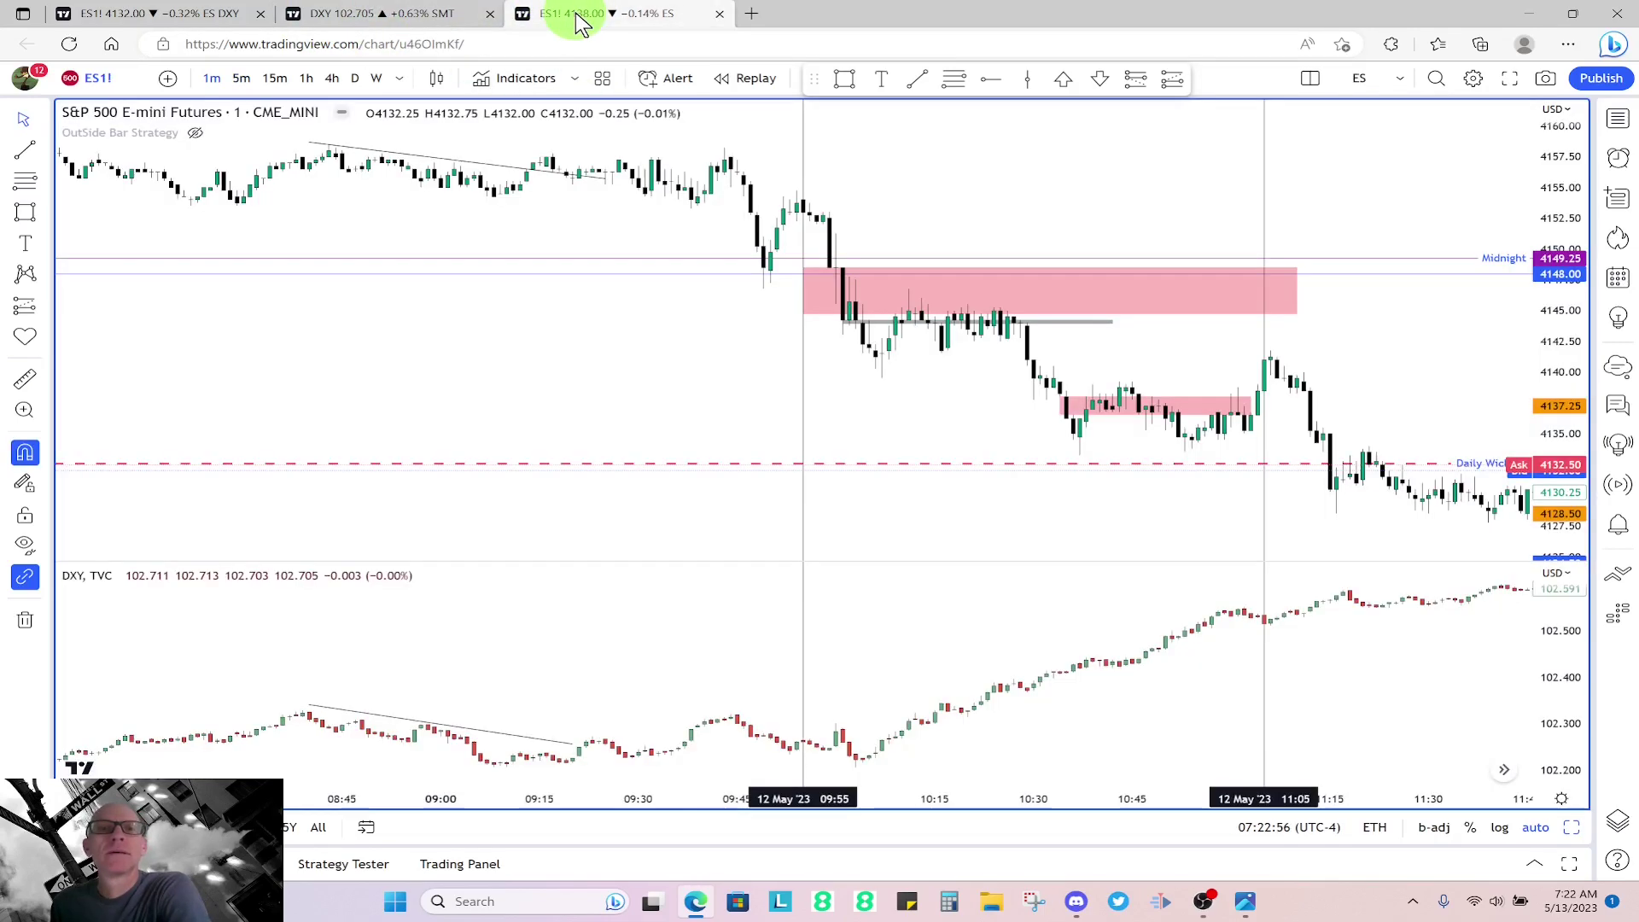
scroll(980, 209, "down", 4)
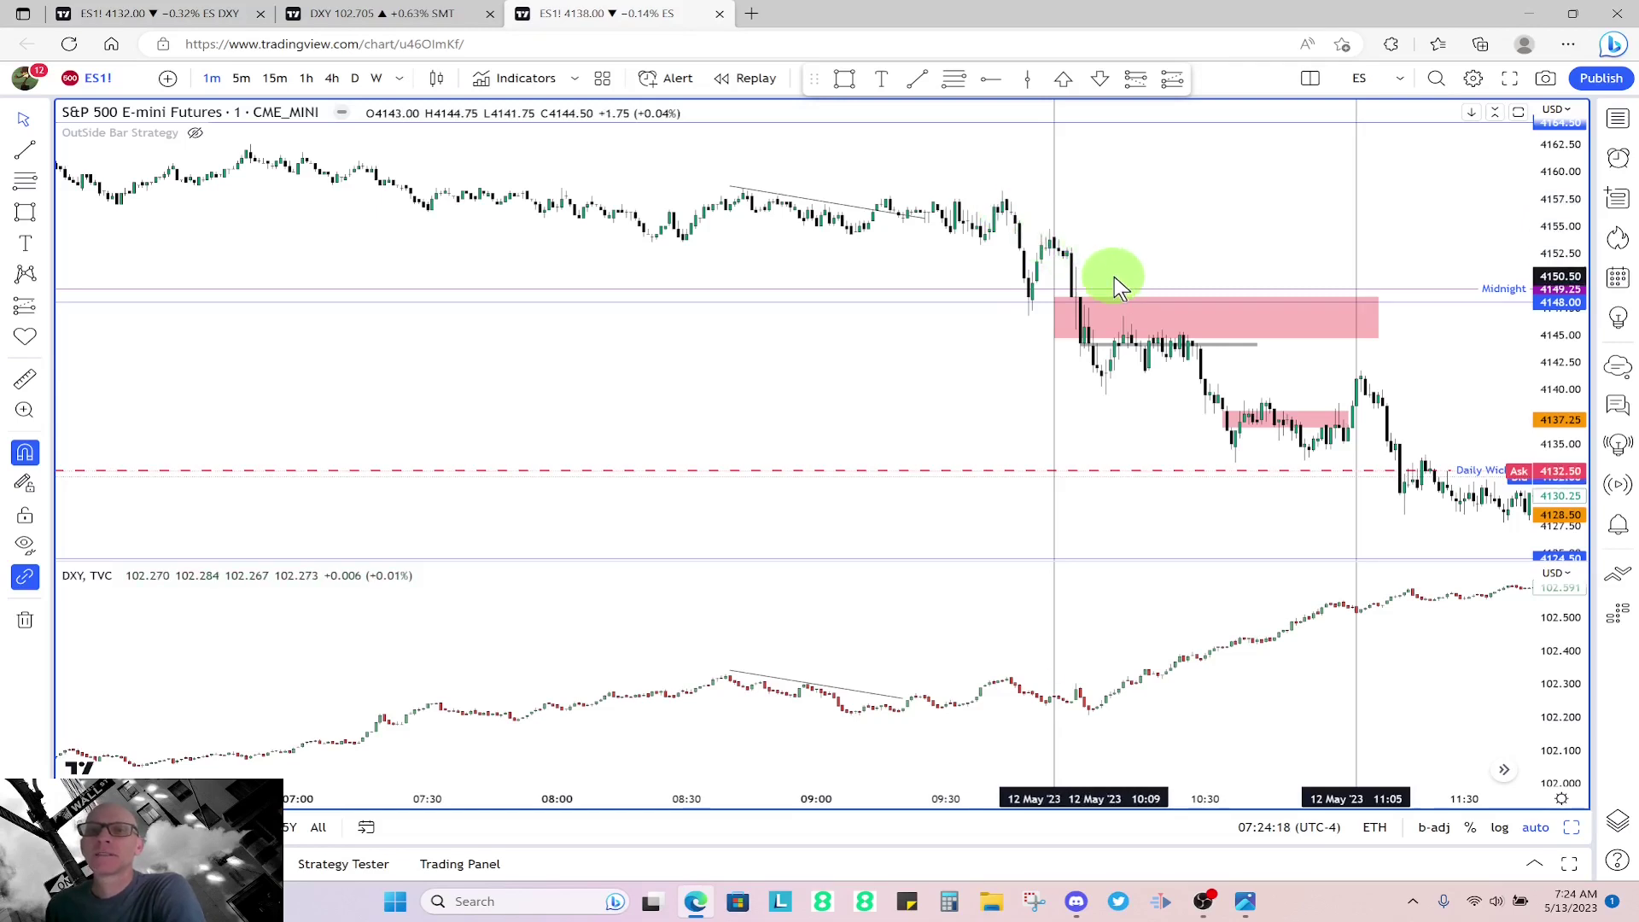
scroll(1109, 271, "up", 2)
scroll(973, 201, "up", 1)
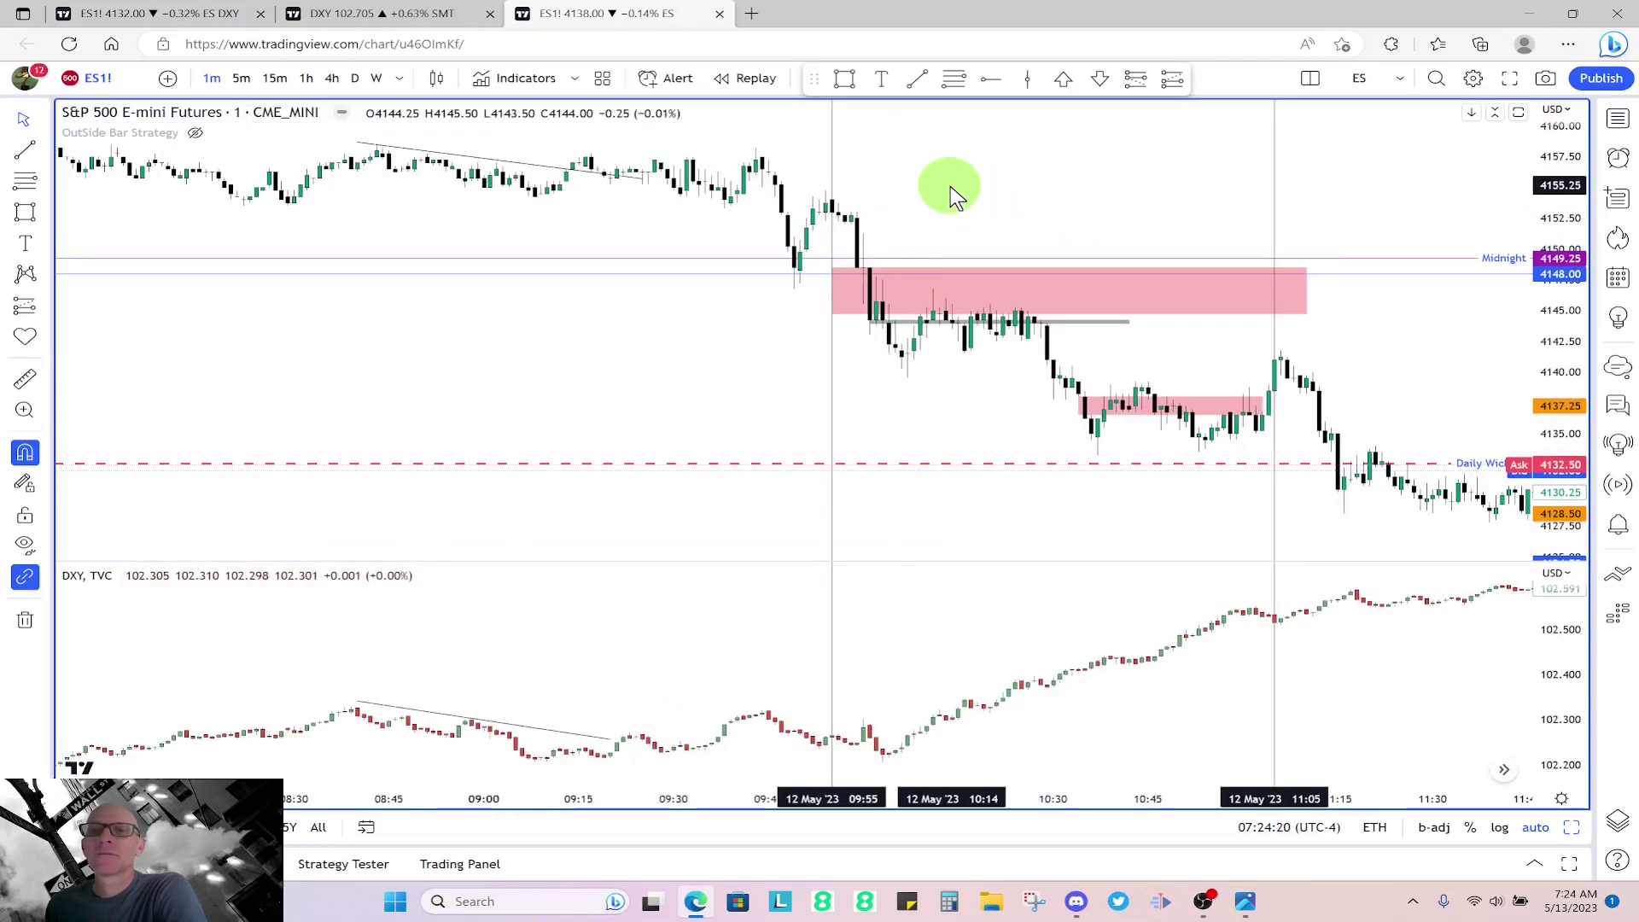
scroll(944, 192, "up", 1)
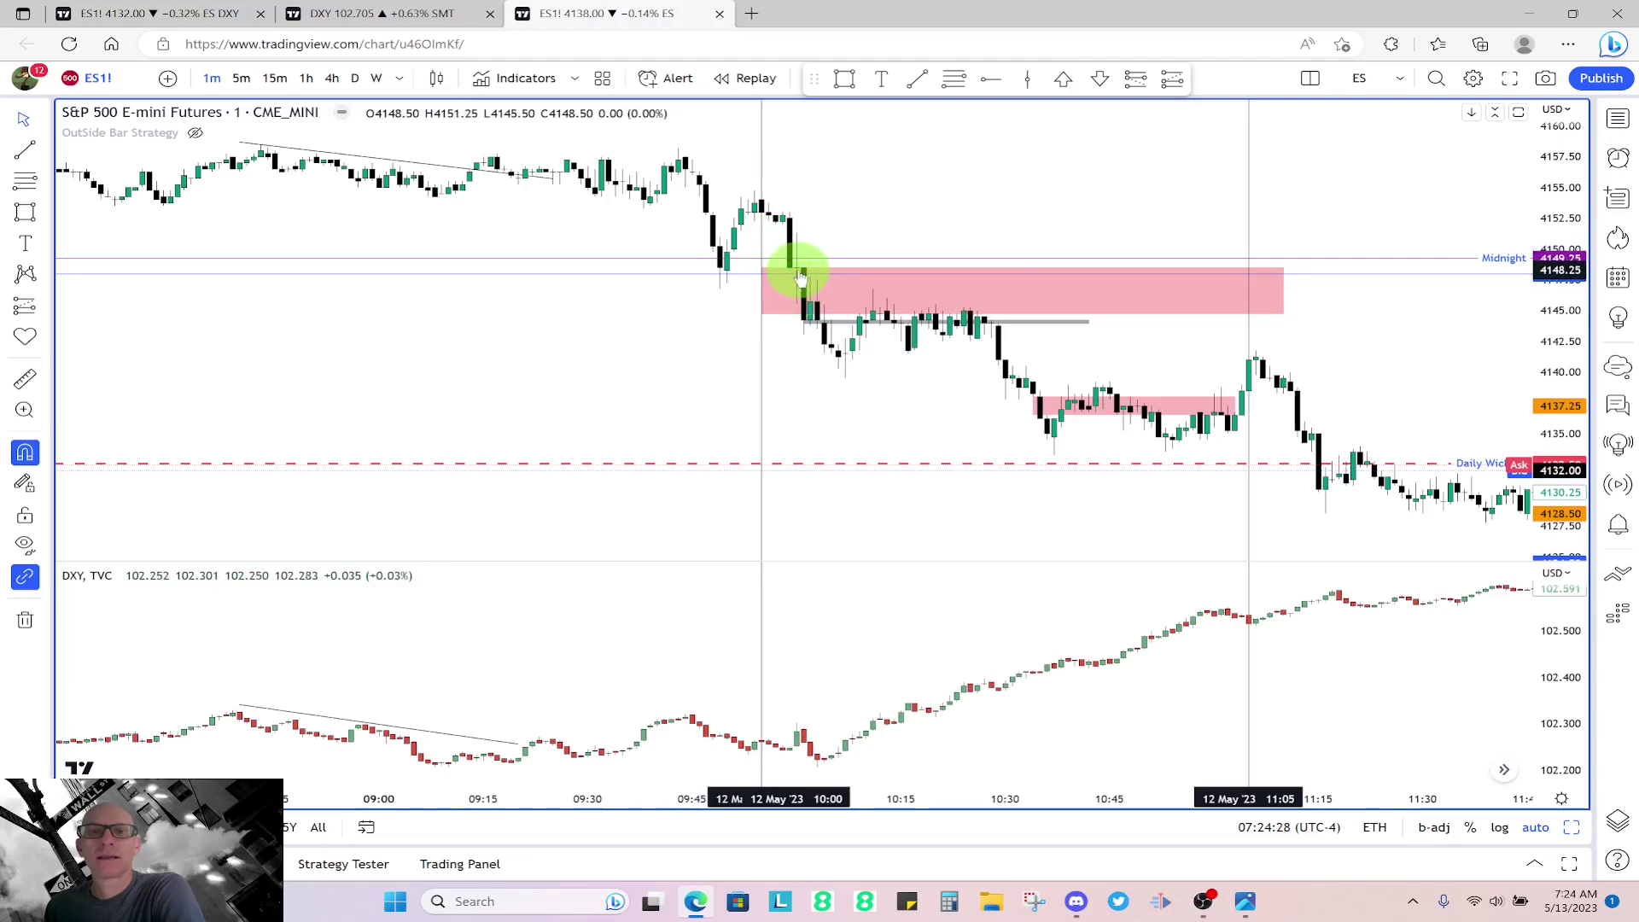
left_click(761, 248)
left_click_drag(762, 246, 787, 236)
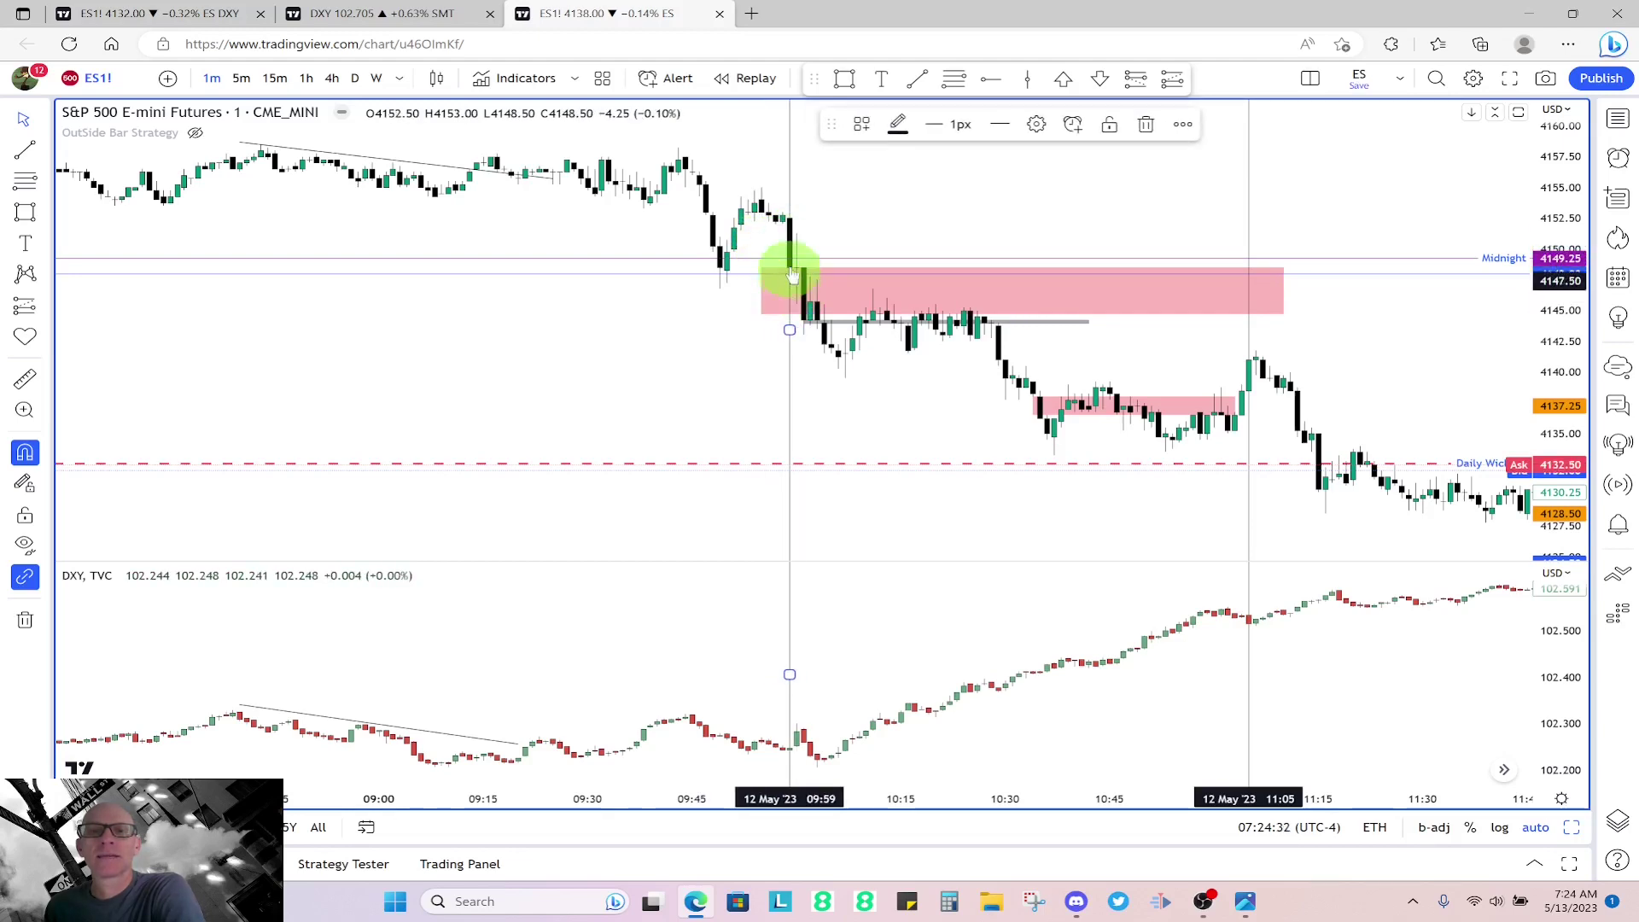
left_click_drag(1251, 229, 1221, 231)
left_click(775, 246)
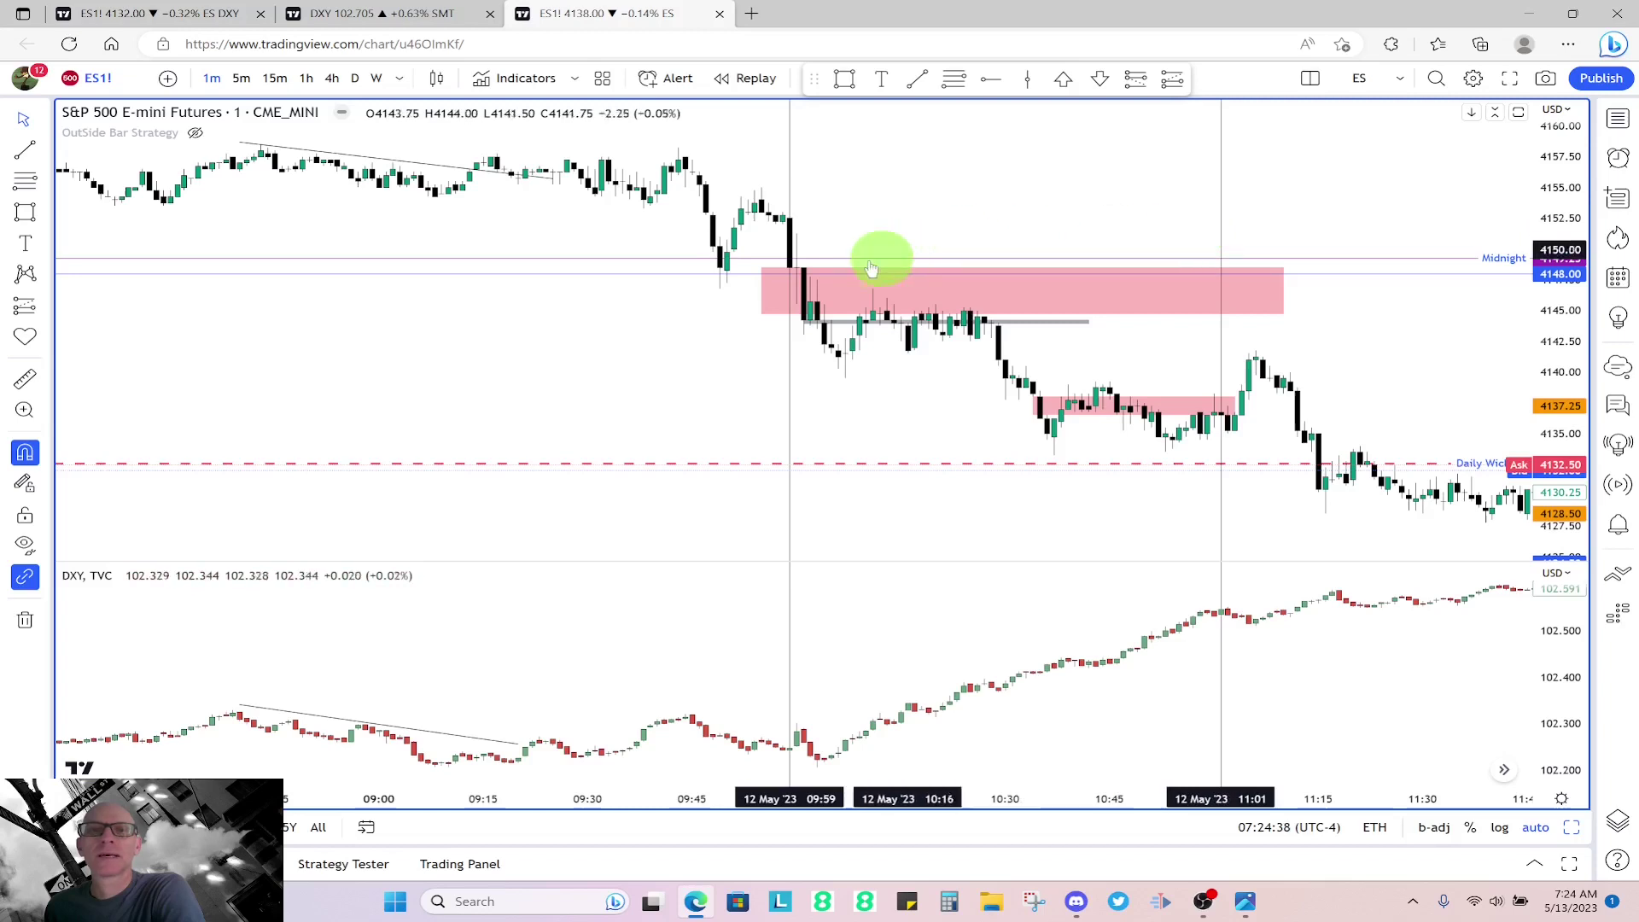
- Enlarge the ES price pane by shrinking the DXY pane, and magnify the candles between about 09:40 and 11:20
left_click(798, 273)
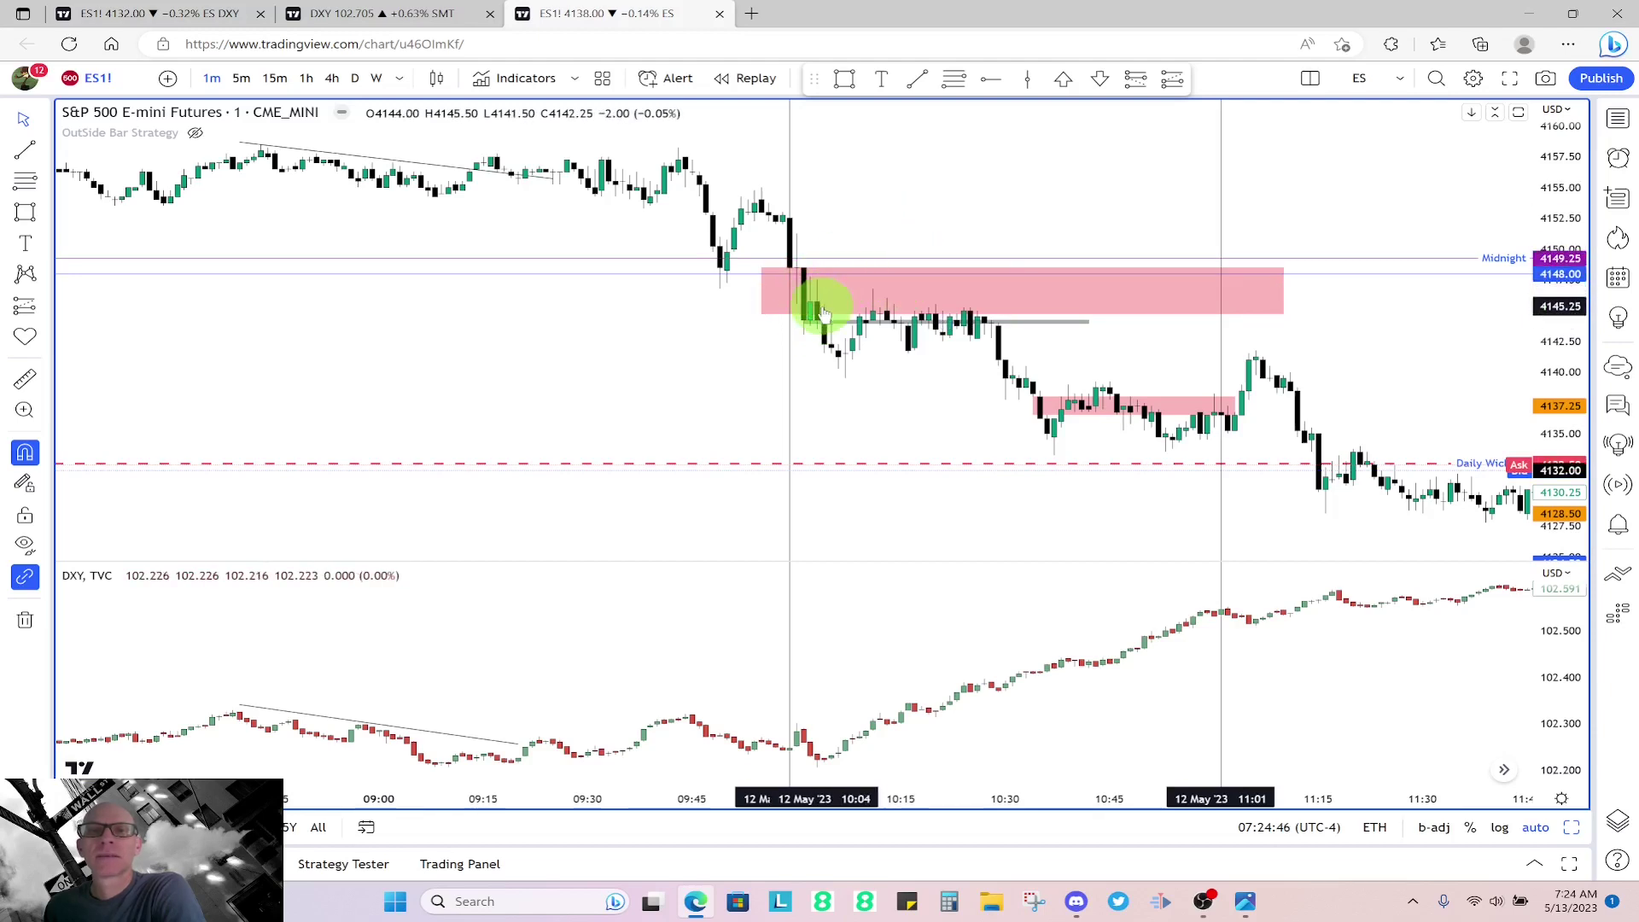
left_click_drag(920, 247, 987, 171)
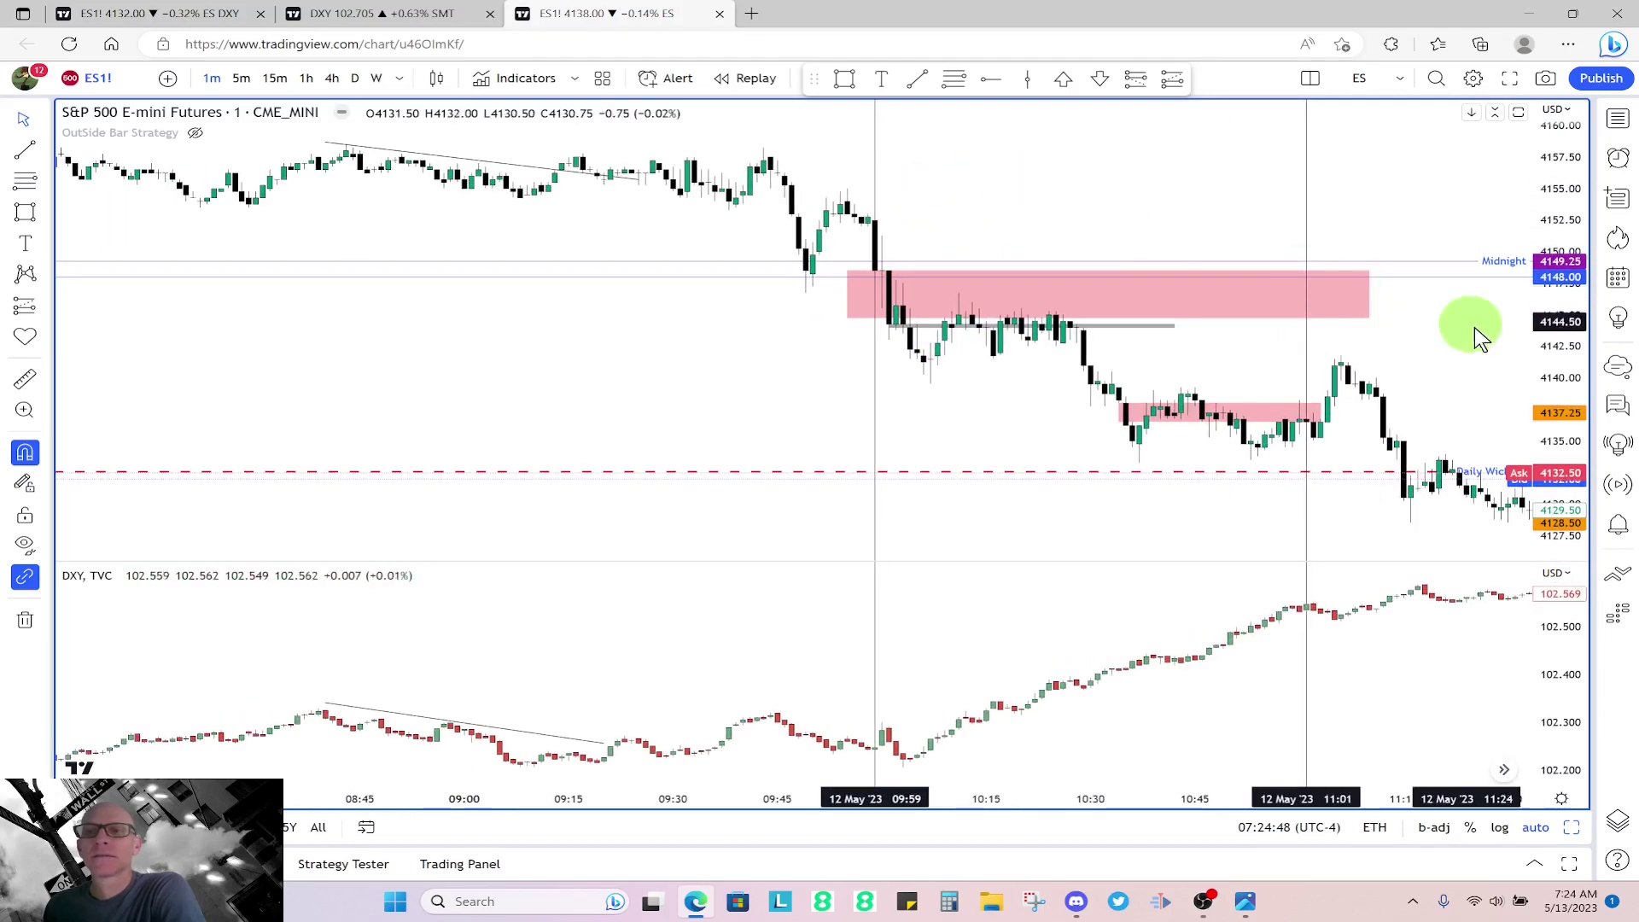
left_click_drag(1139, 562, 1140, 749)
left_click_drag(1566, 483, 1567, 484)
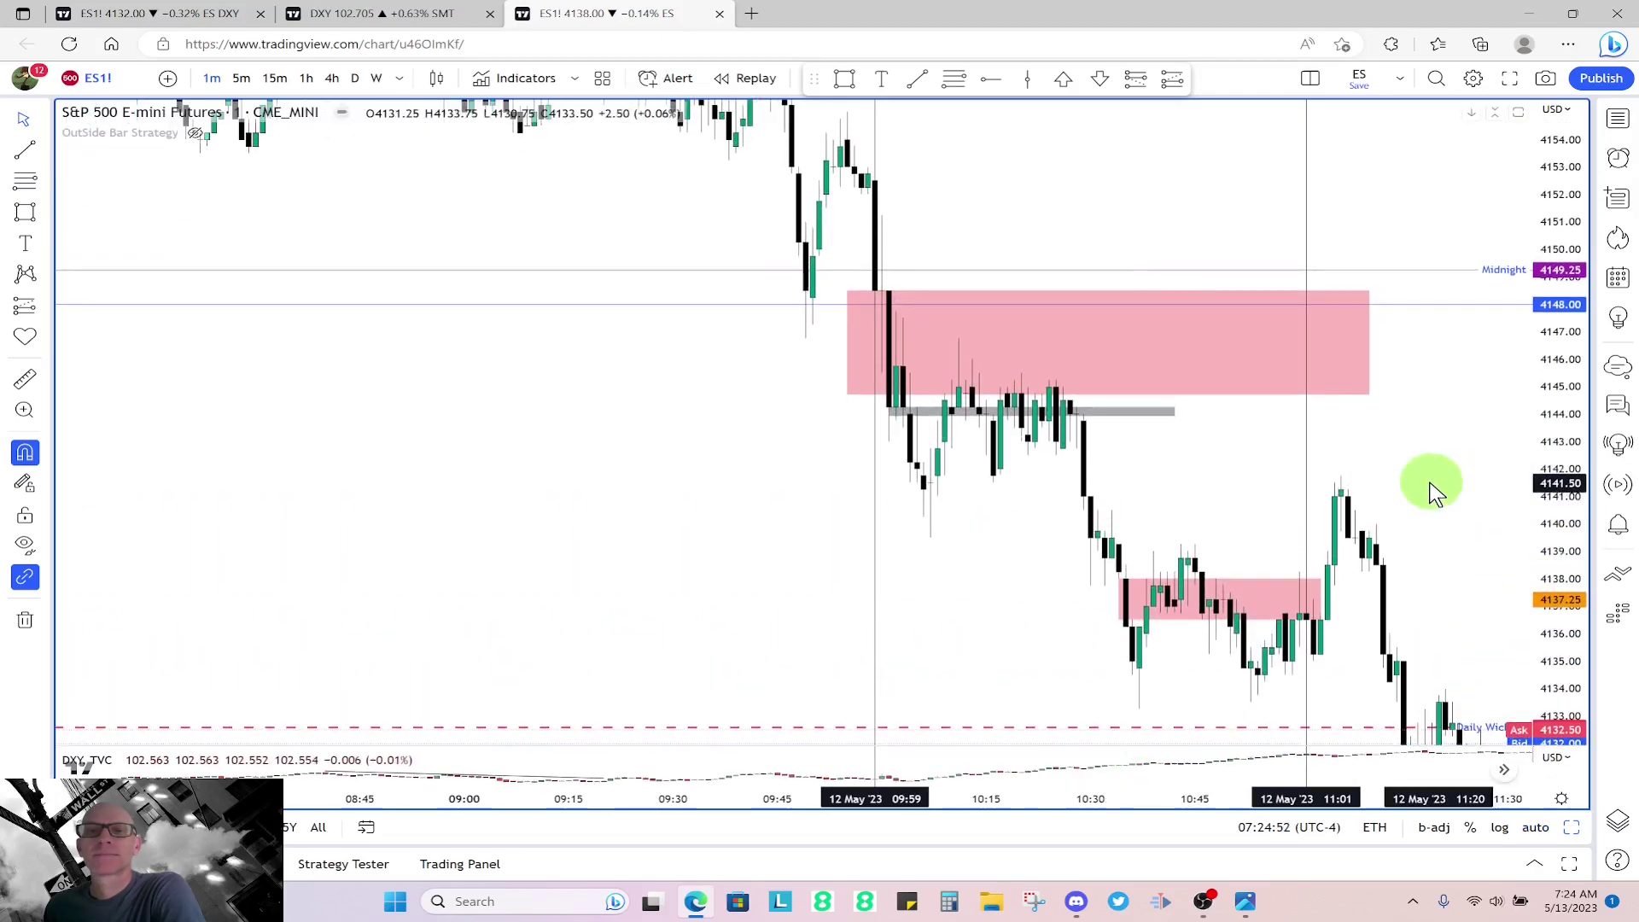
scroll(1366, 482, "up", 4)
left_click_drag(1002, 446, 1123, 403)
left_click(559, 336)
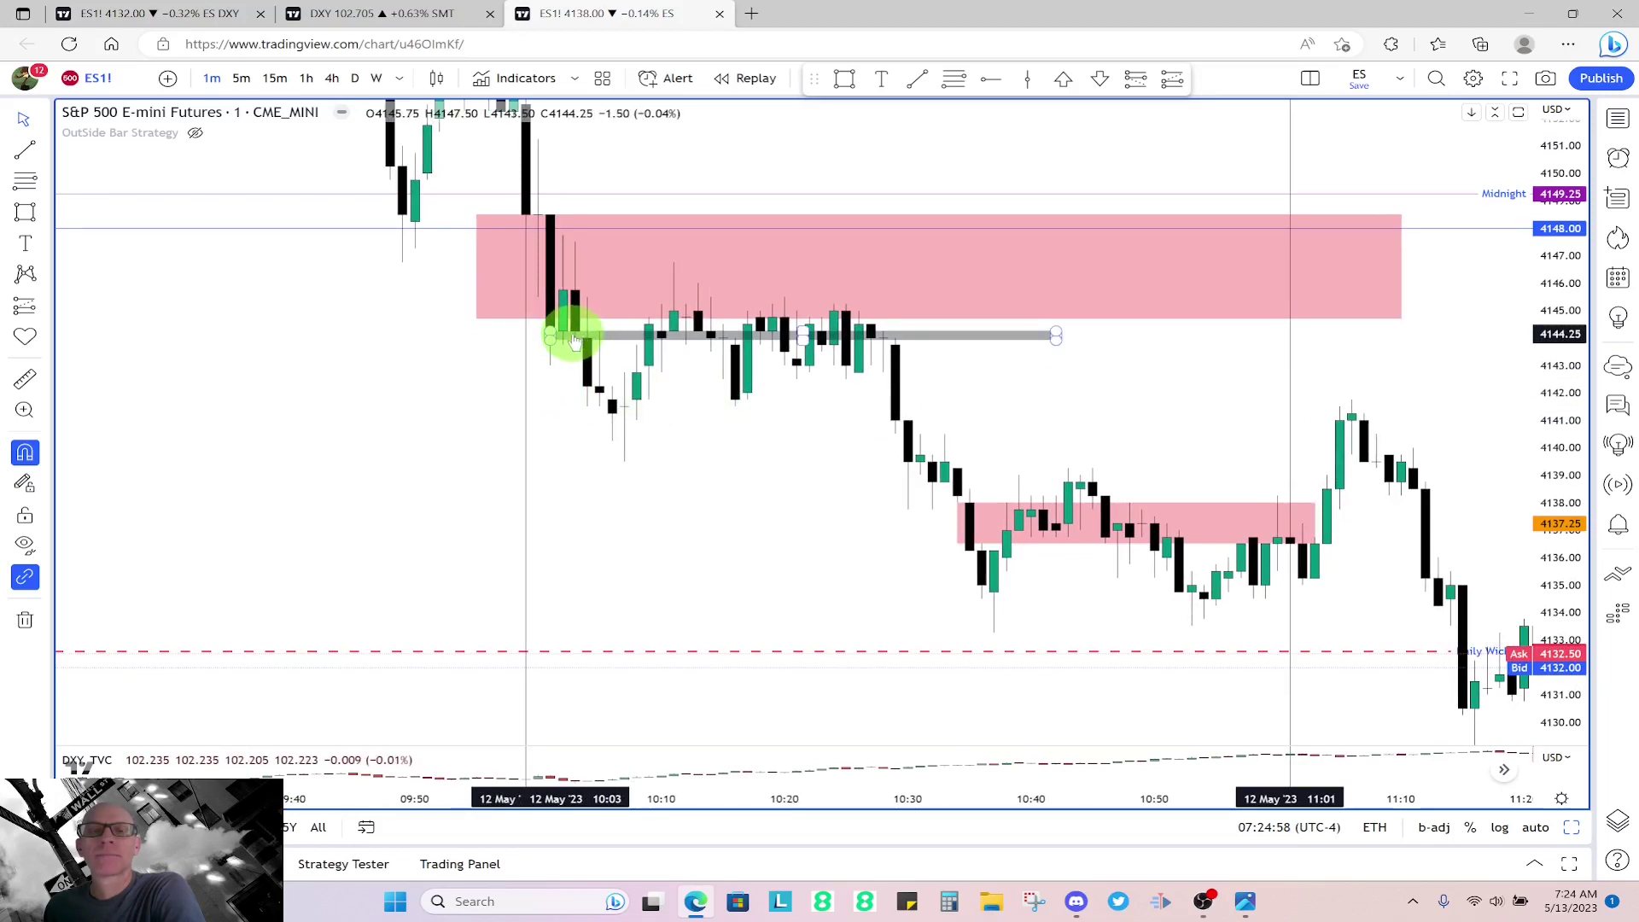
left_click(589, 343)
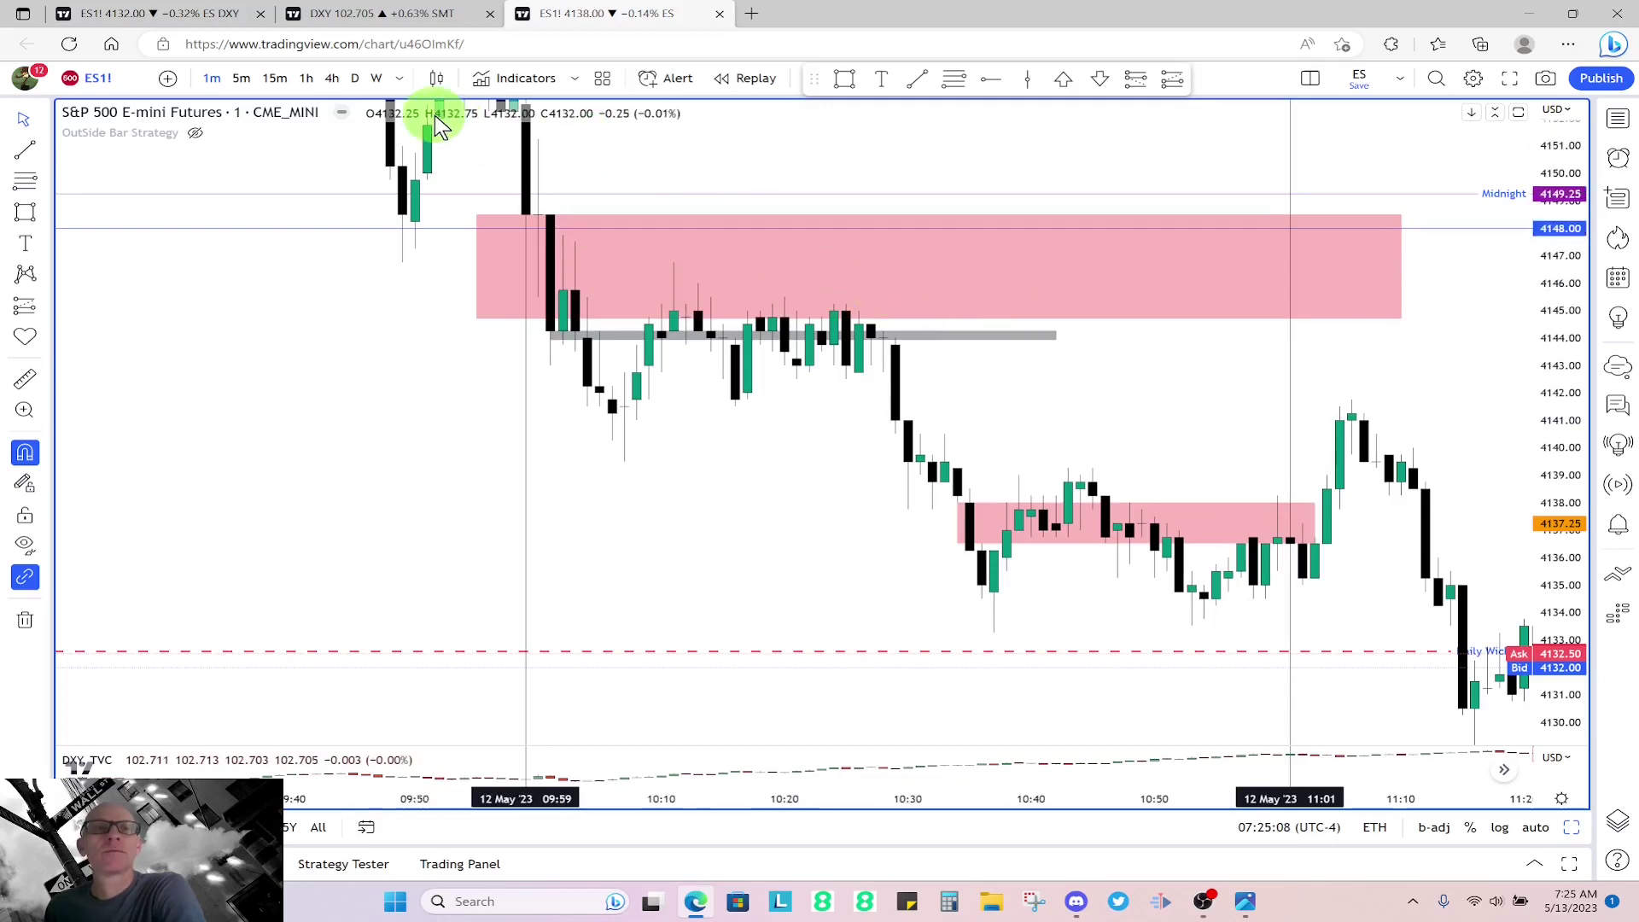
left_click(242, 79)
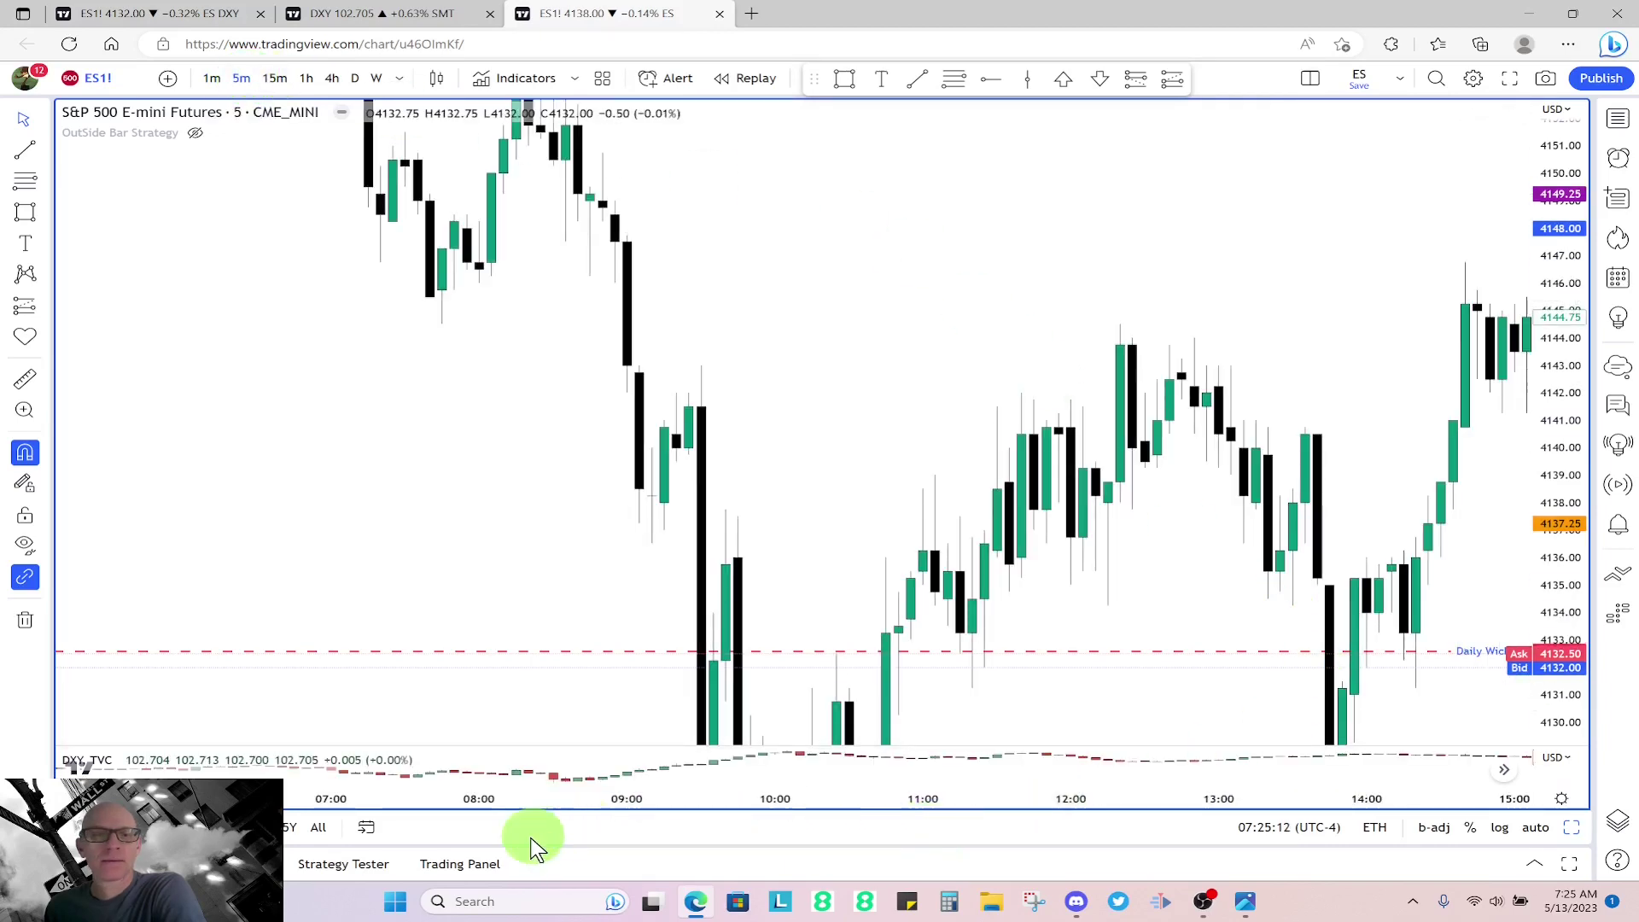
left_click(366, 833)
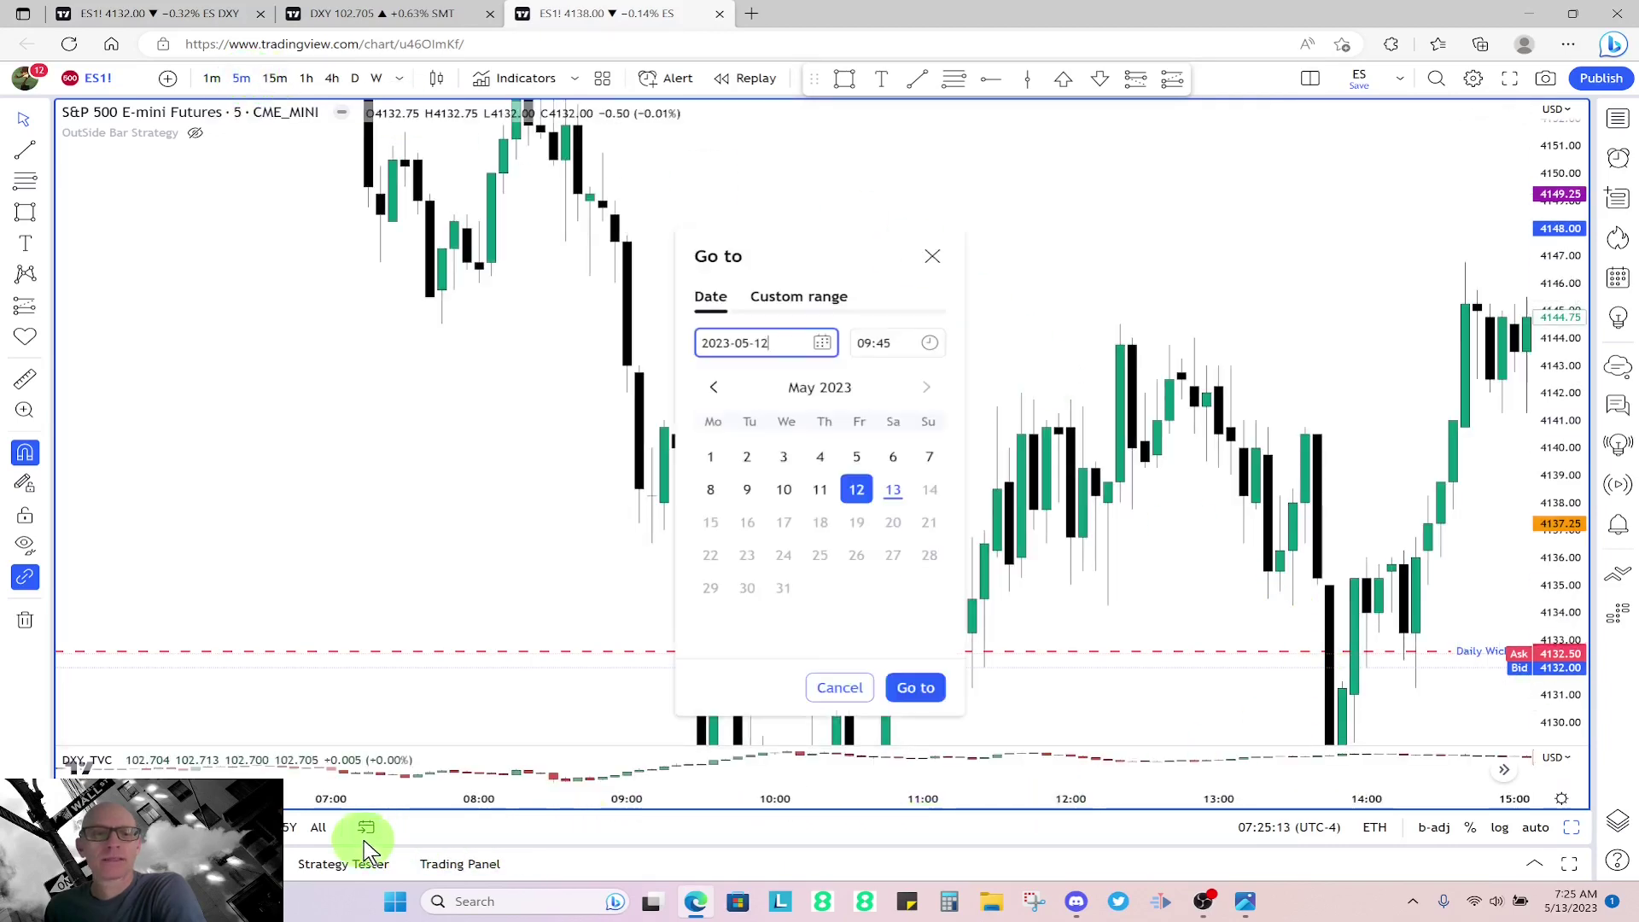
left_click(915, 683)
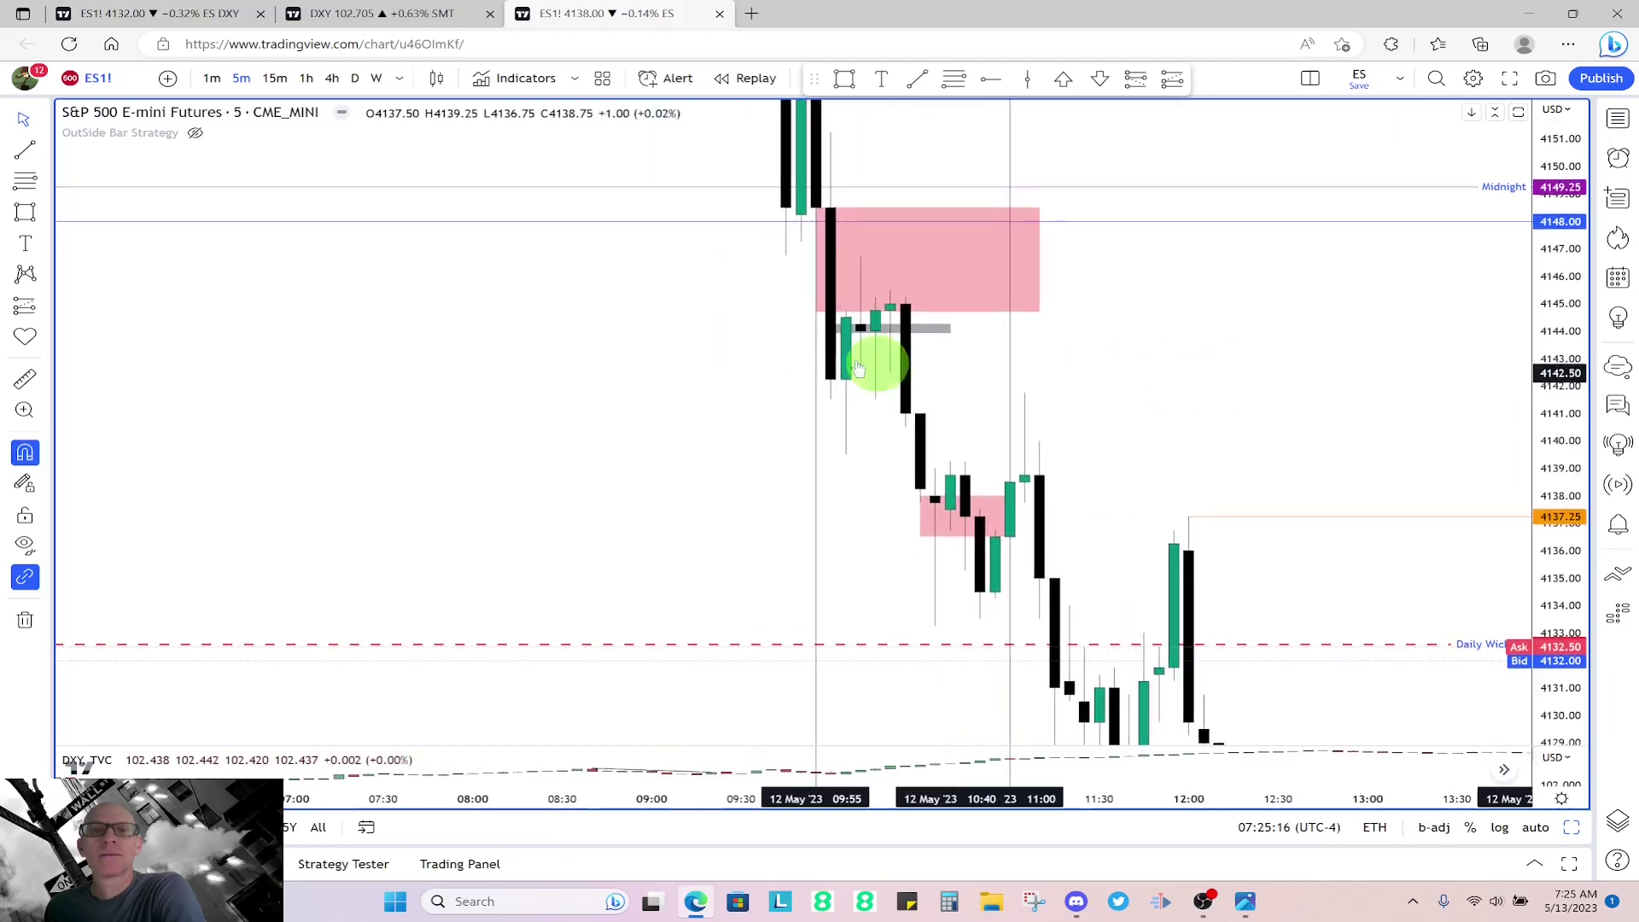
left_click(815, 229)
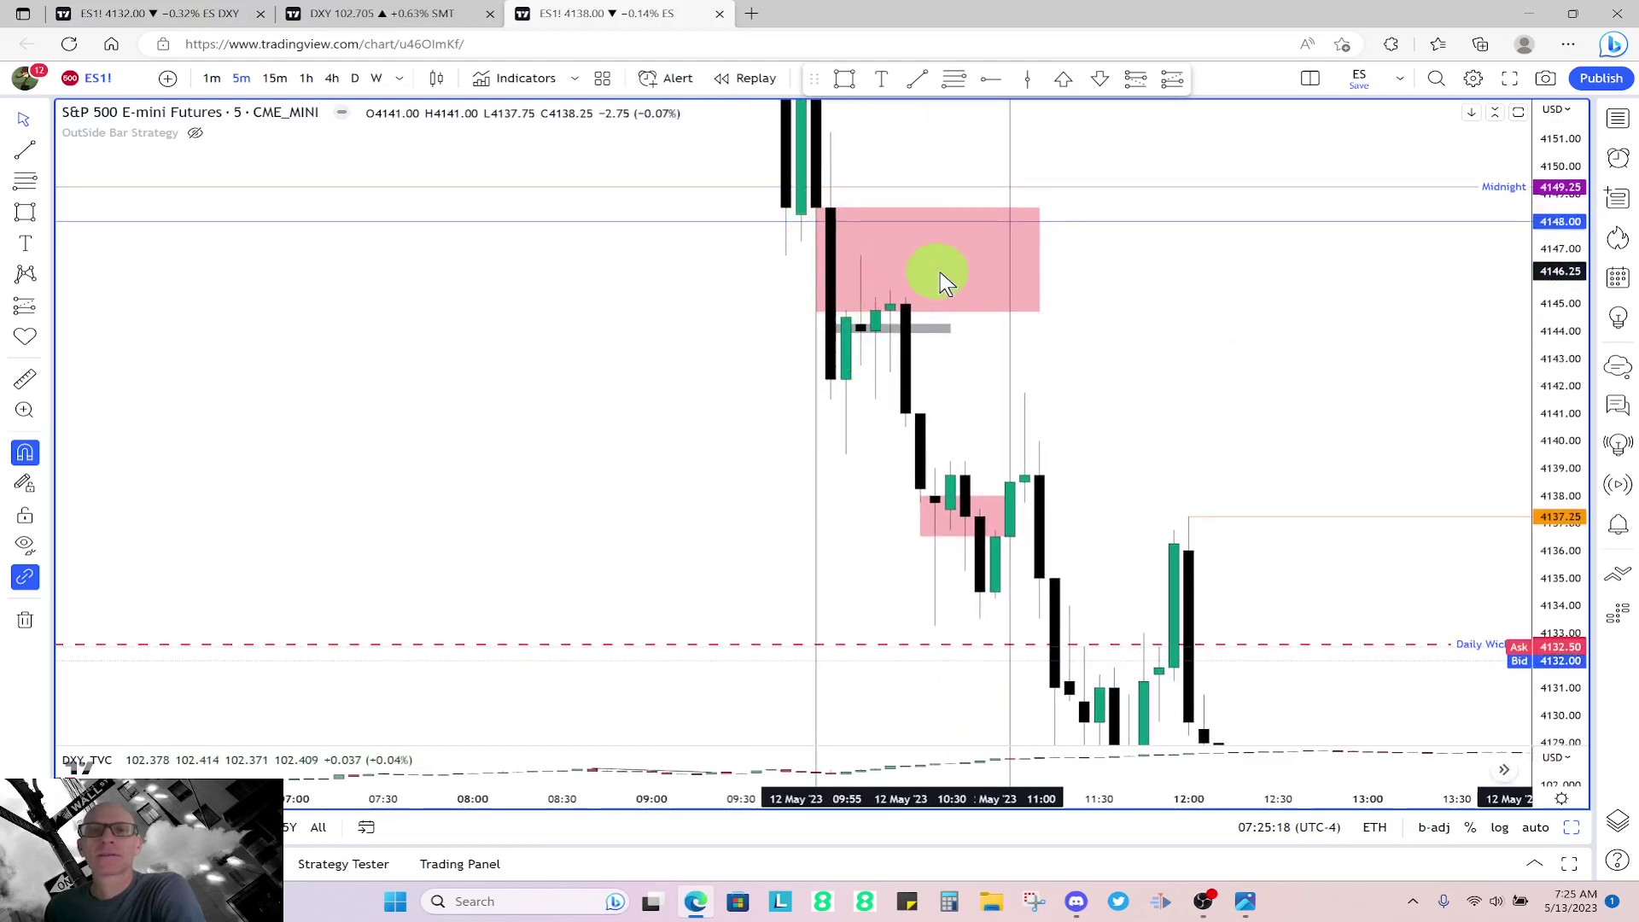
left_click(818, 205)
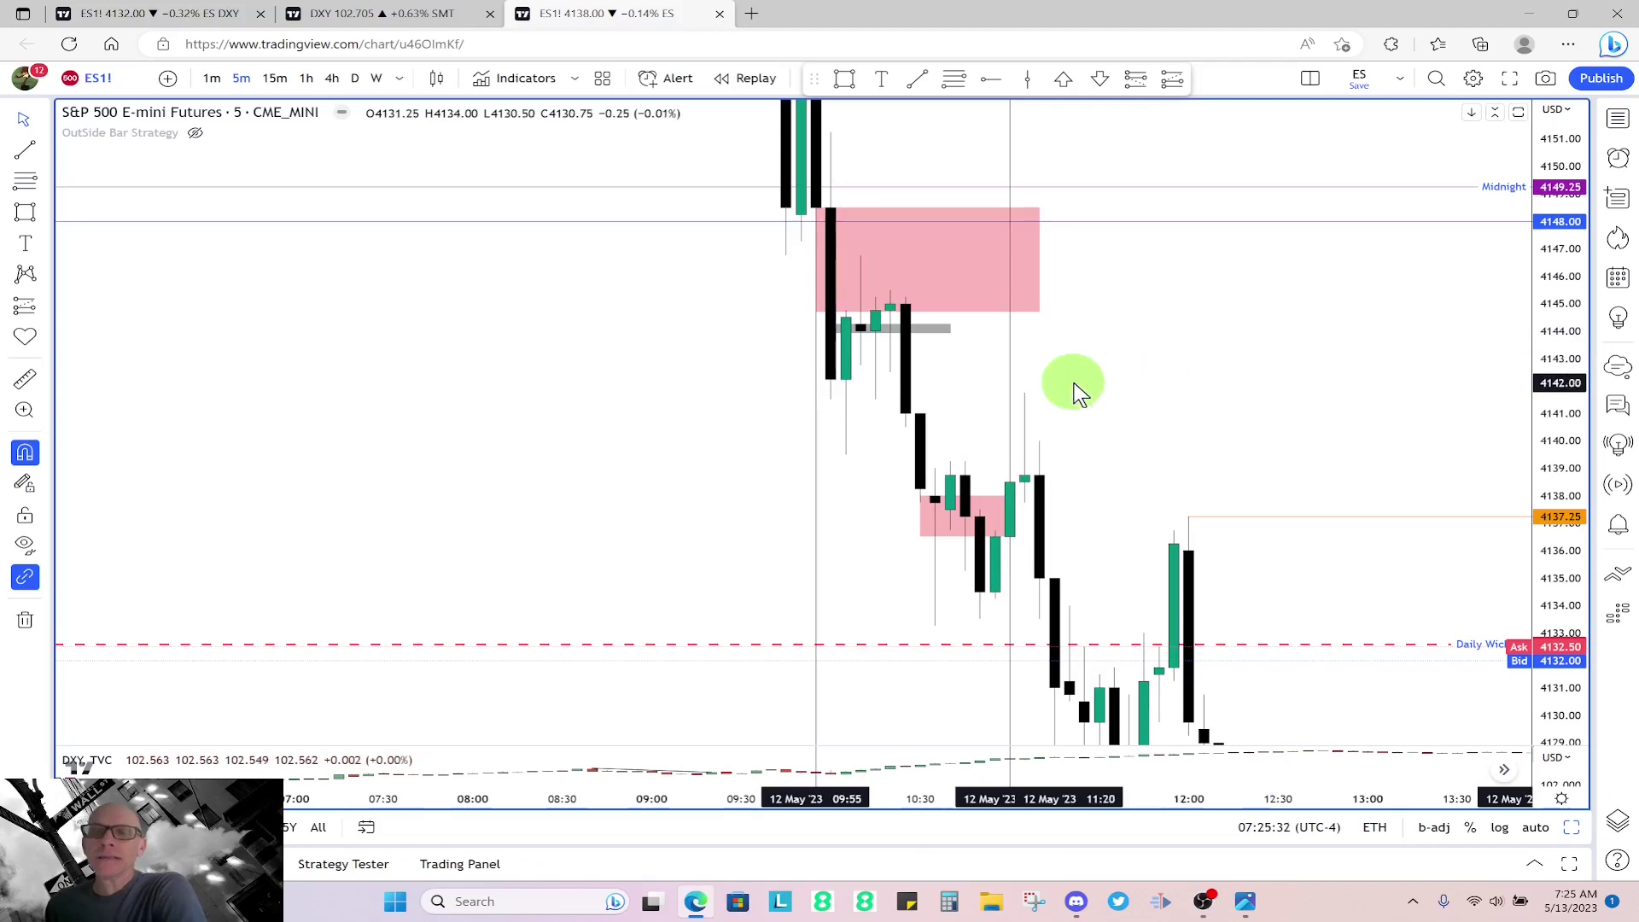
left_click(841, 267)
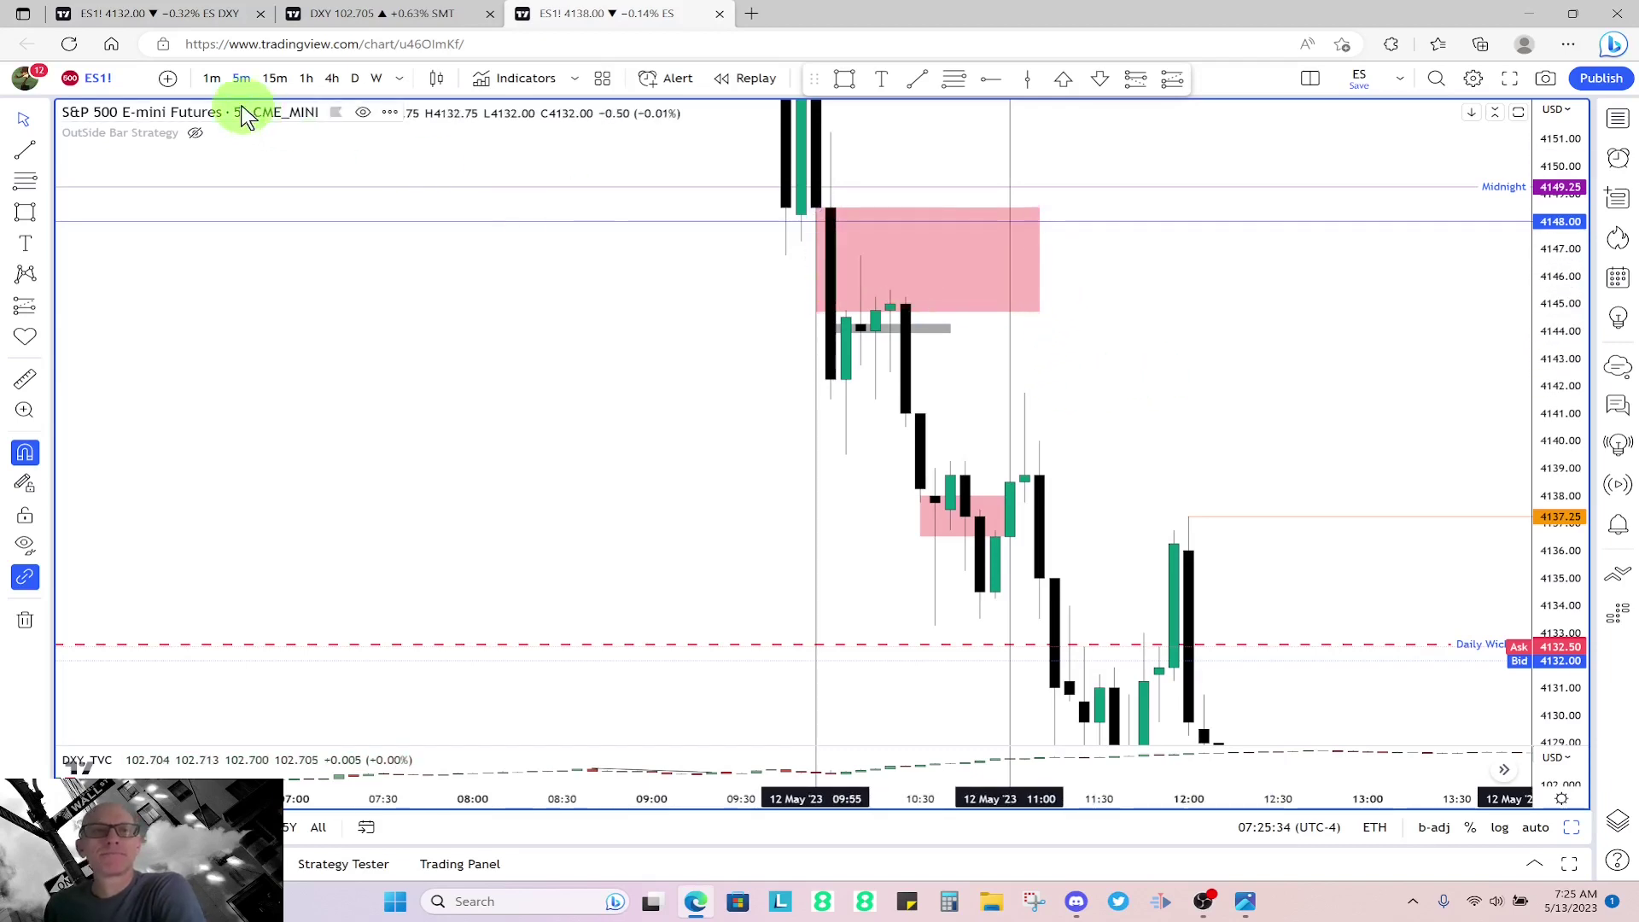
left_click(211, 79)
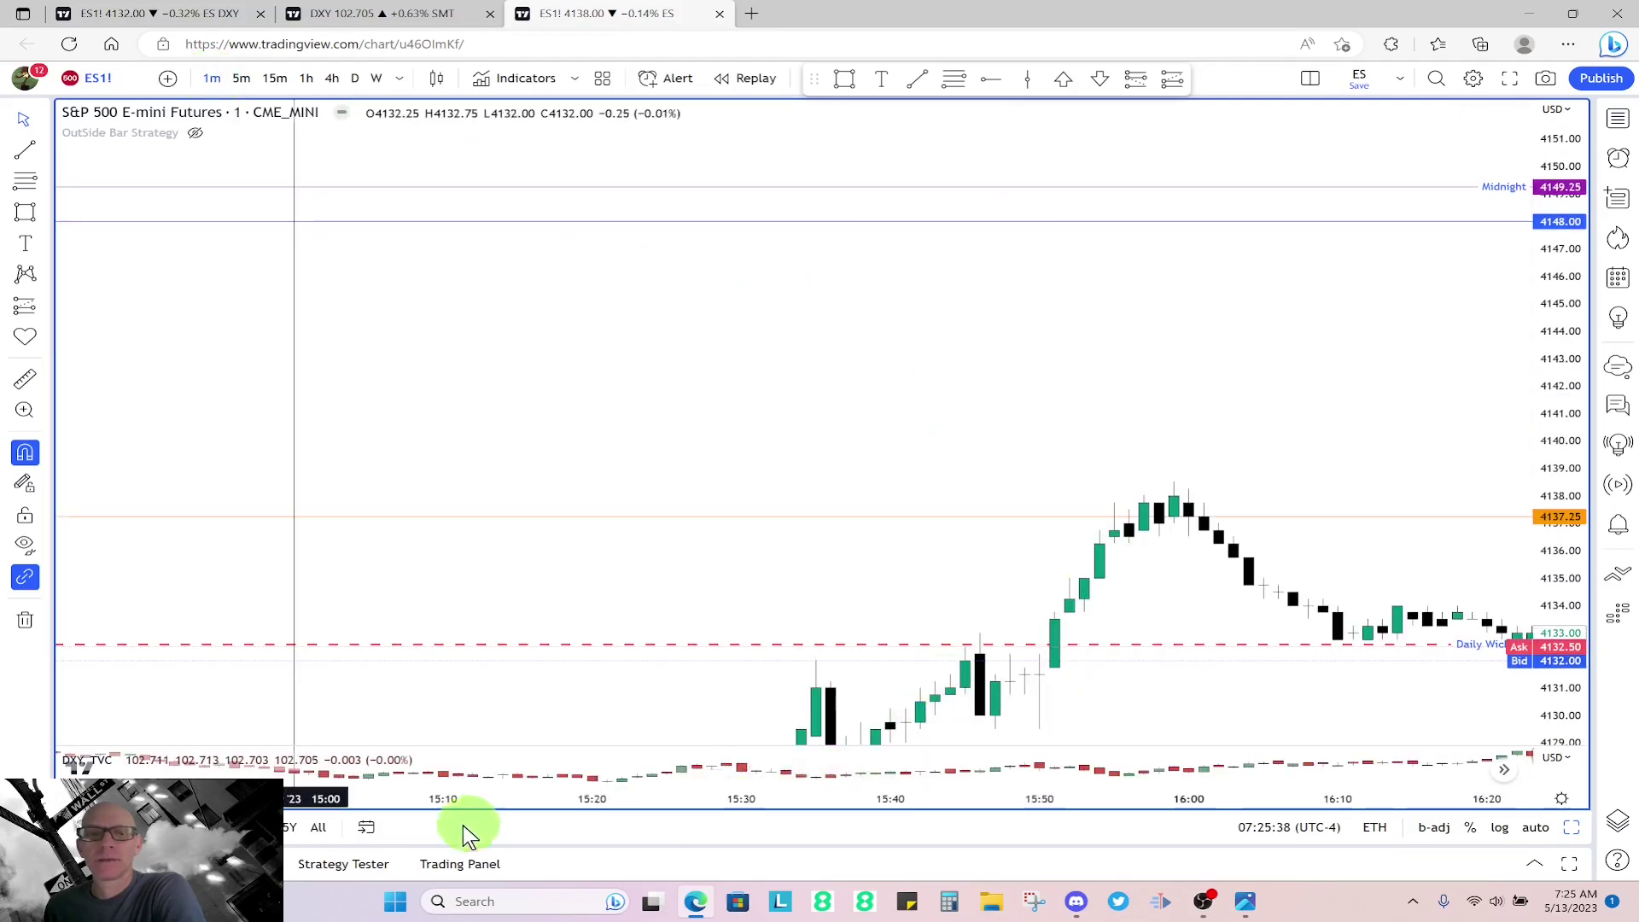
left_click(367, 830)
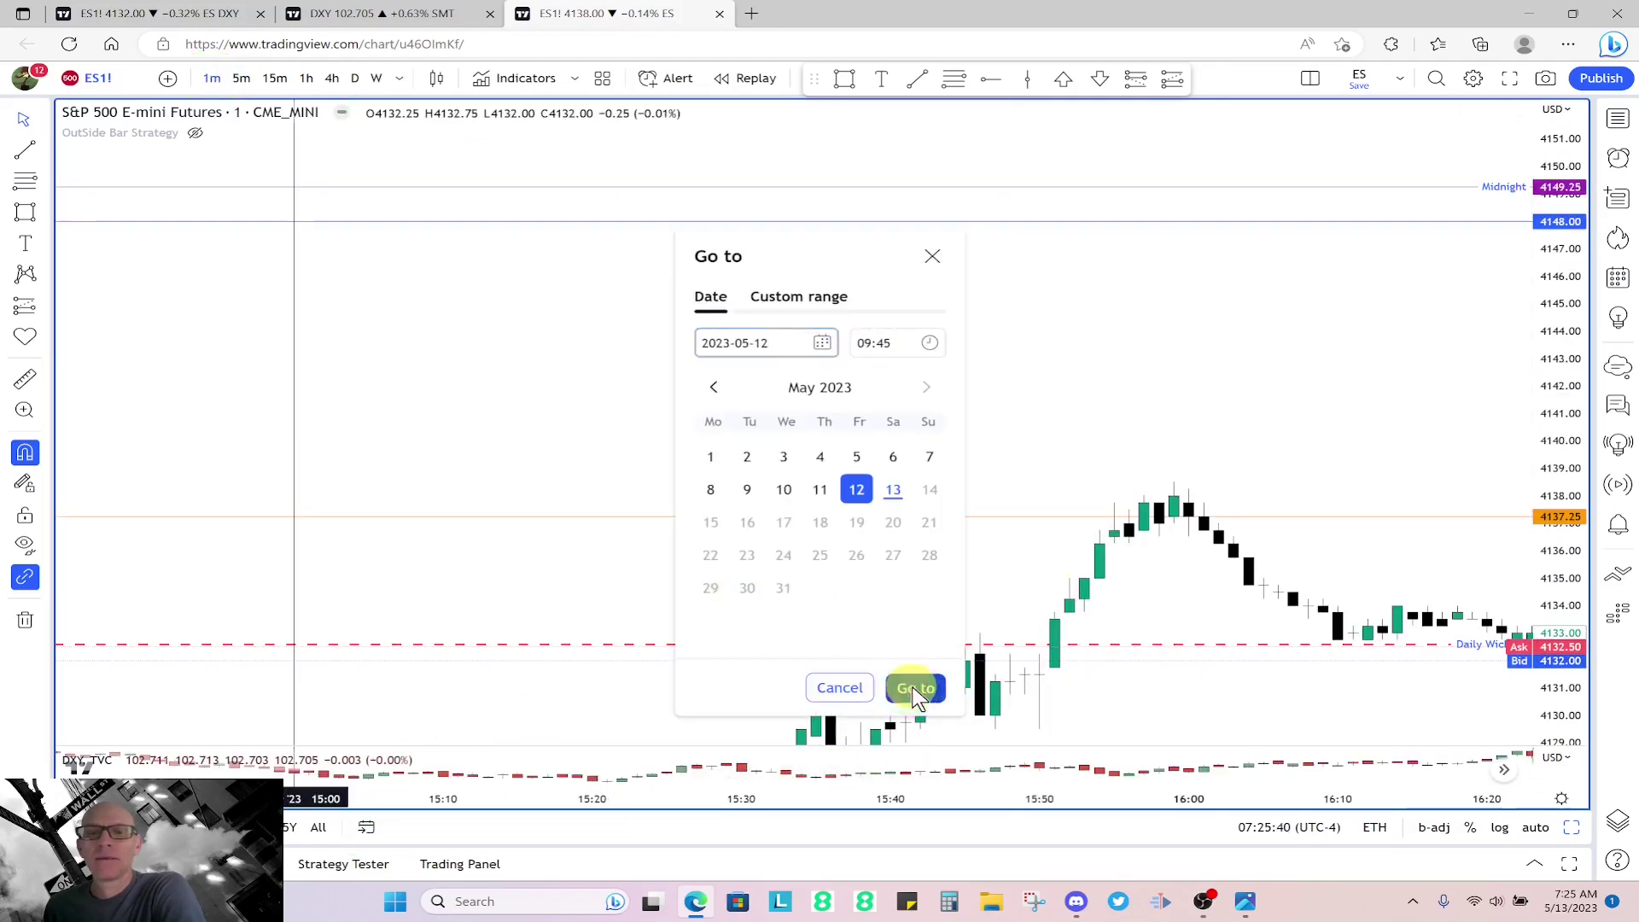
left_click(915, 688)
left_click_drag(1051, 489, 1186, 543)
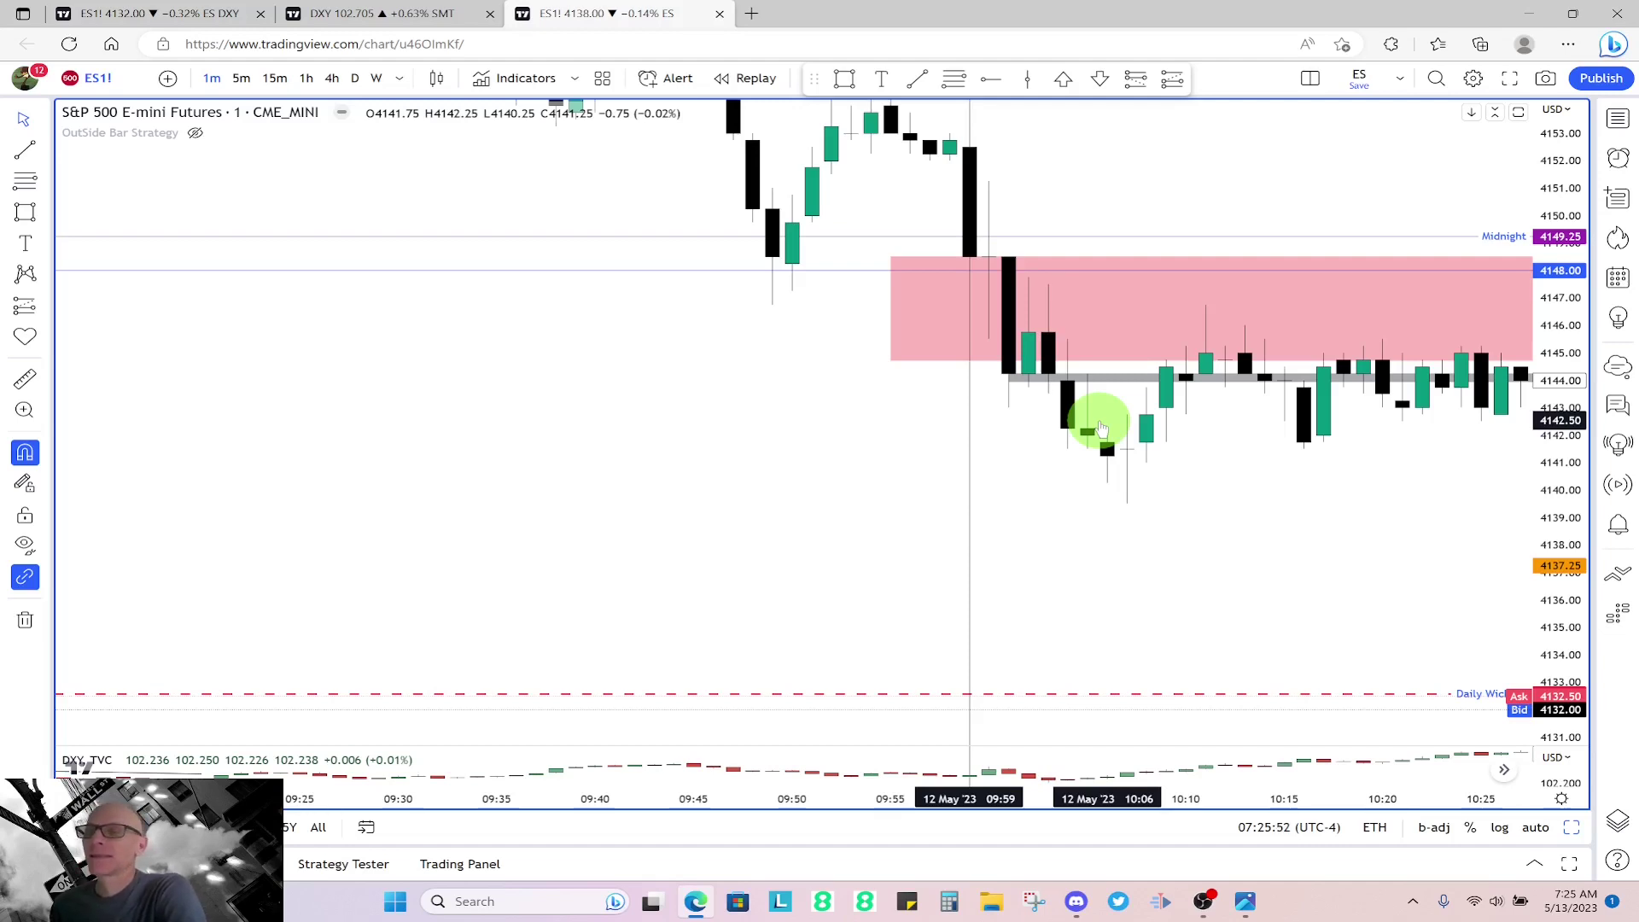
left_click_drag(1248, 476, 956, 434)
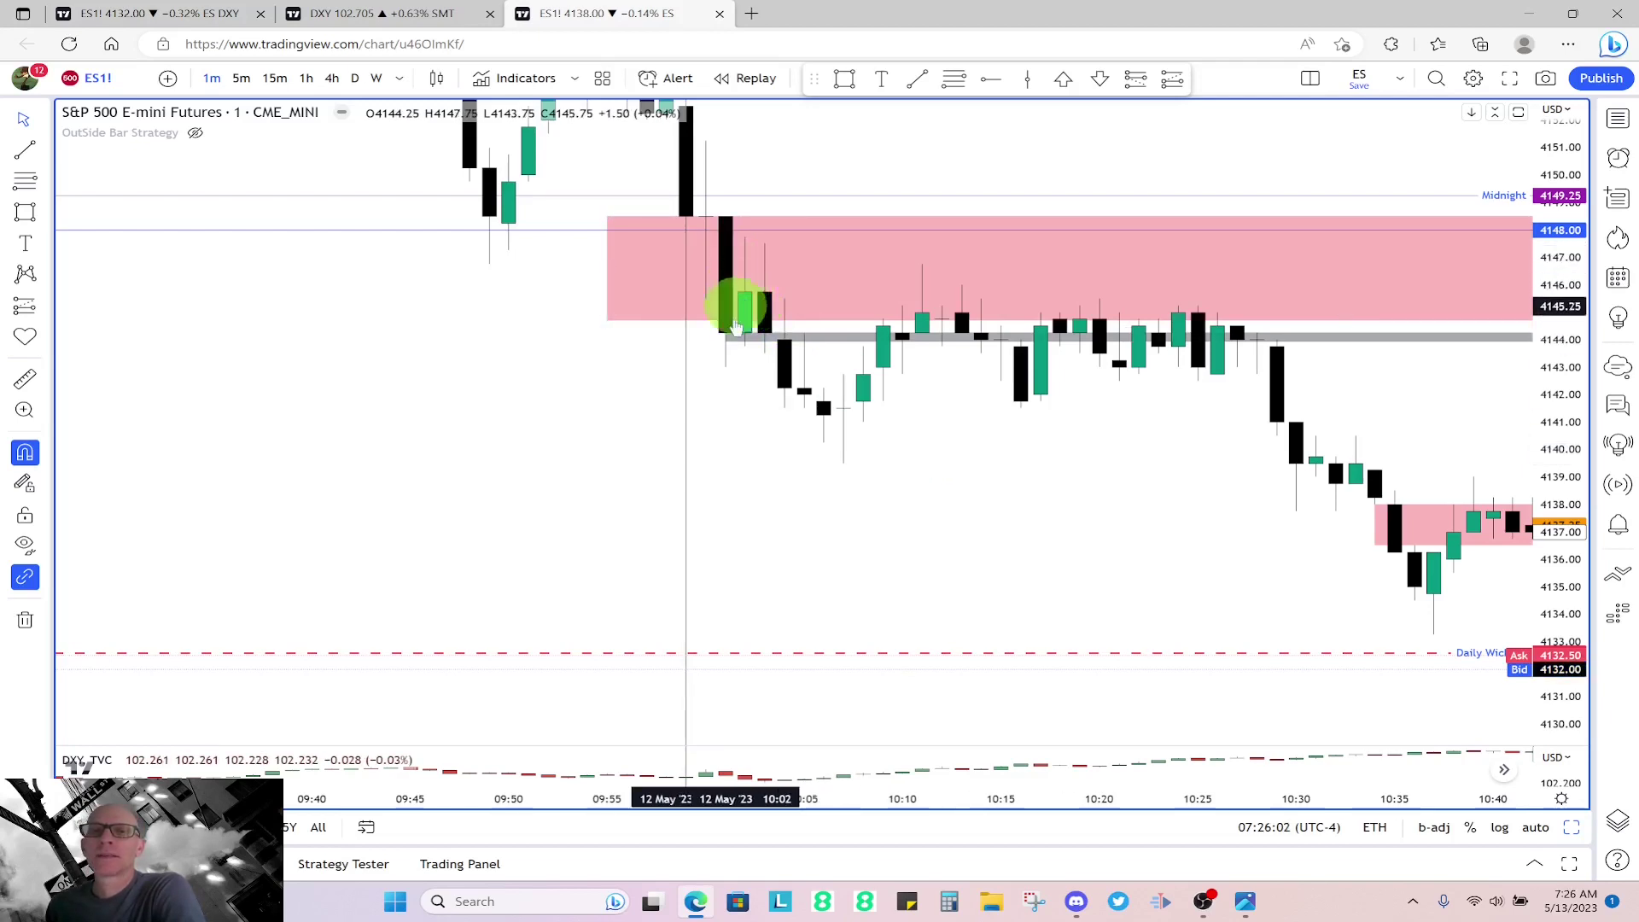
- Examine the 1-minute candles from 10:00 onward against the upper pink zone, the gray line and the lower pink zone
left_click(706, 220)
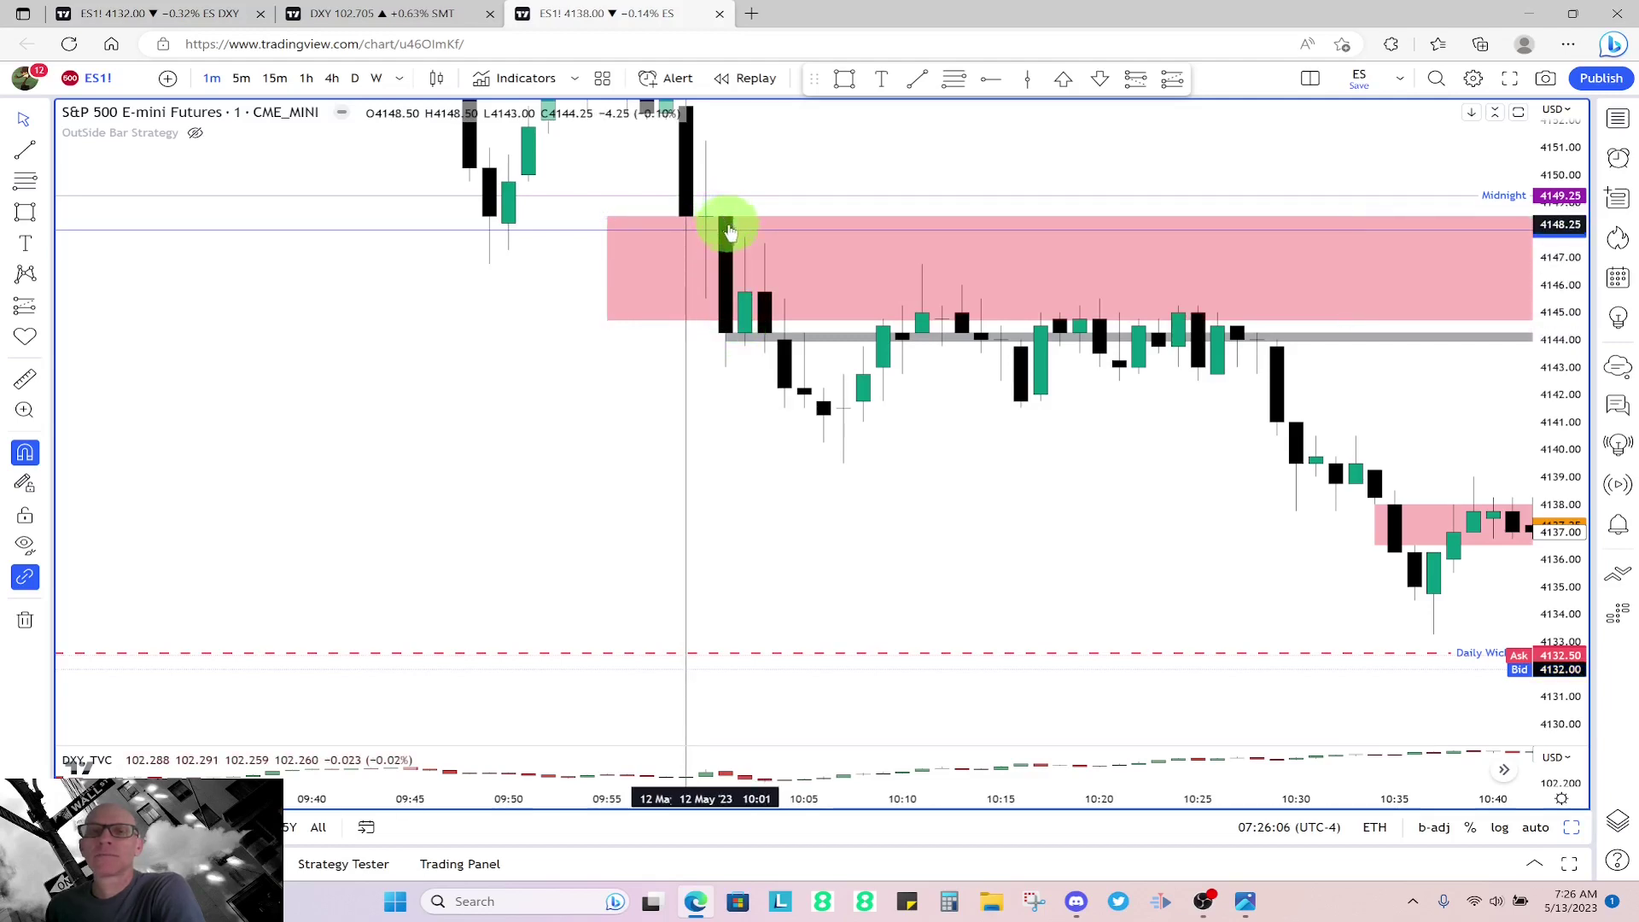
left_click(741, 322)
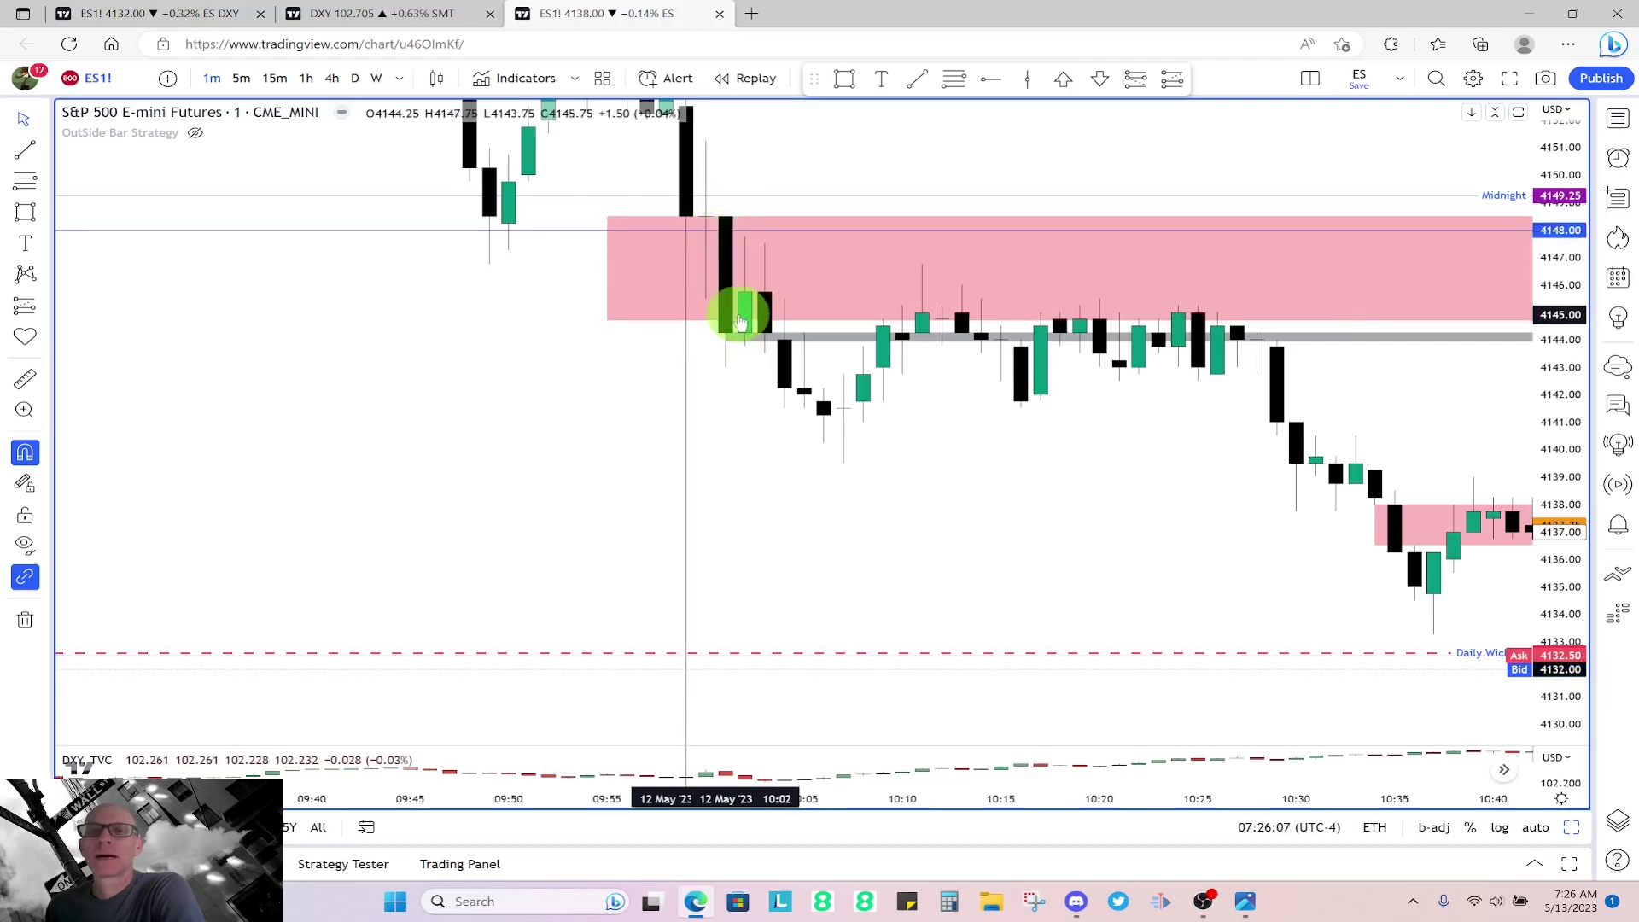
left_click(786, 322)
left_click(787, 337)
left_click(780, 378)
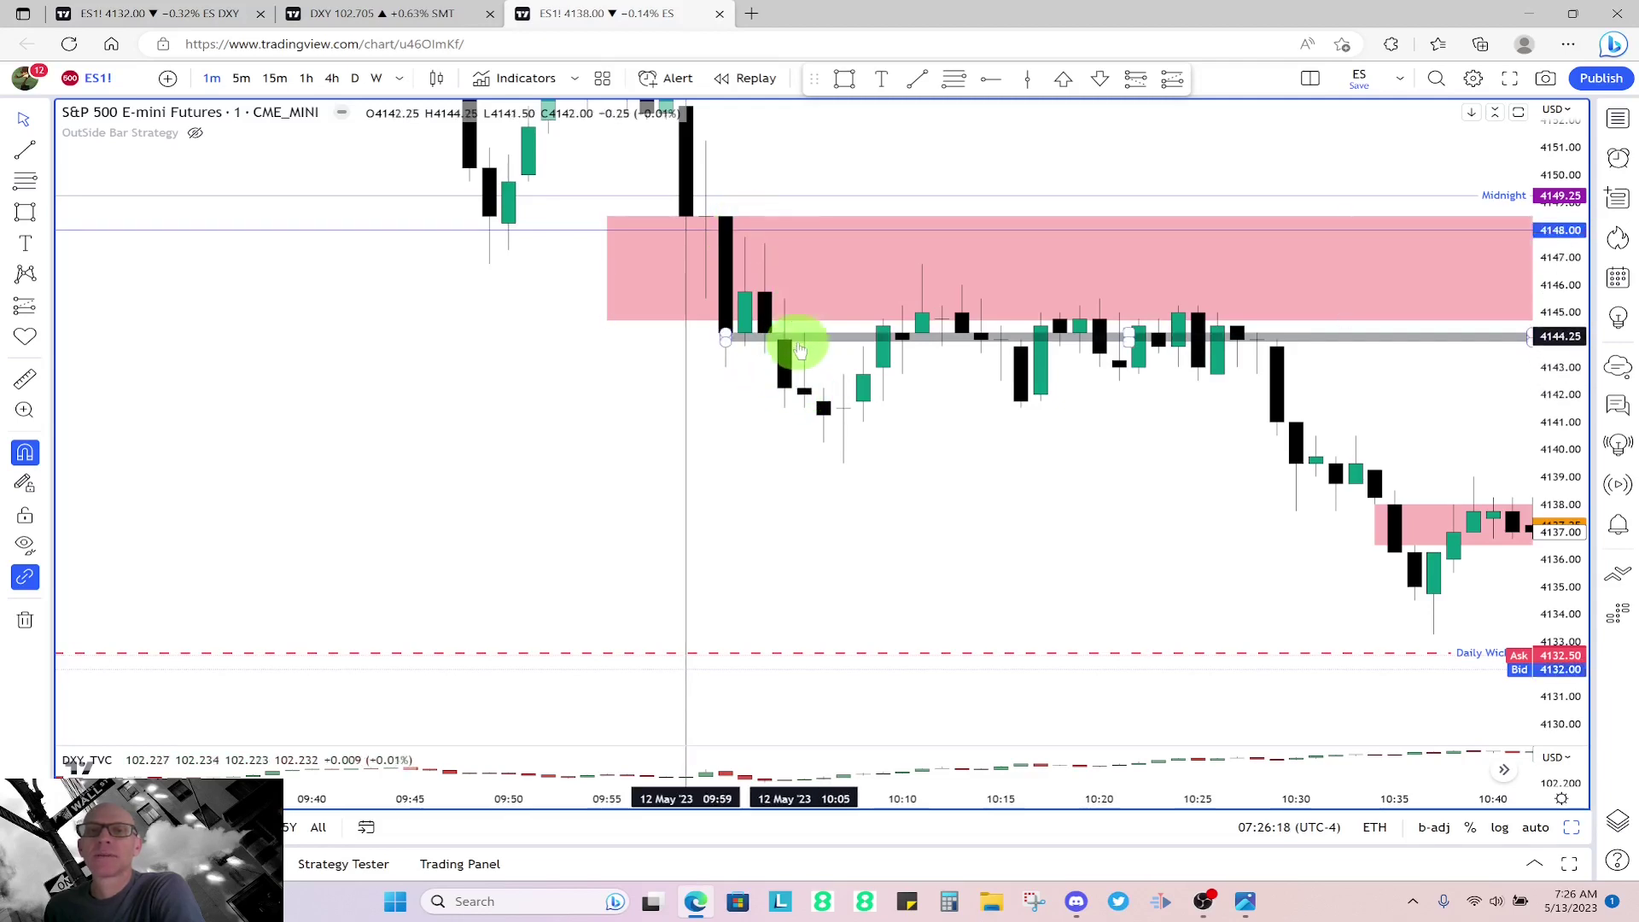
left_click(925, 325)
left_click(868, 349)
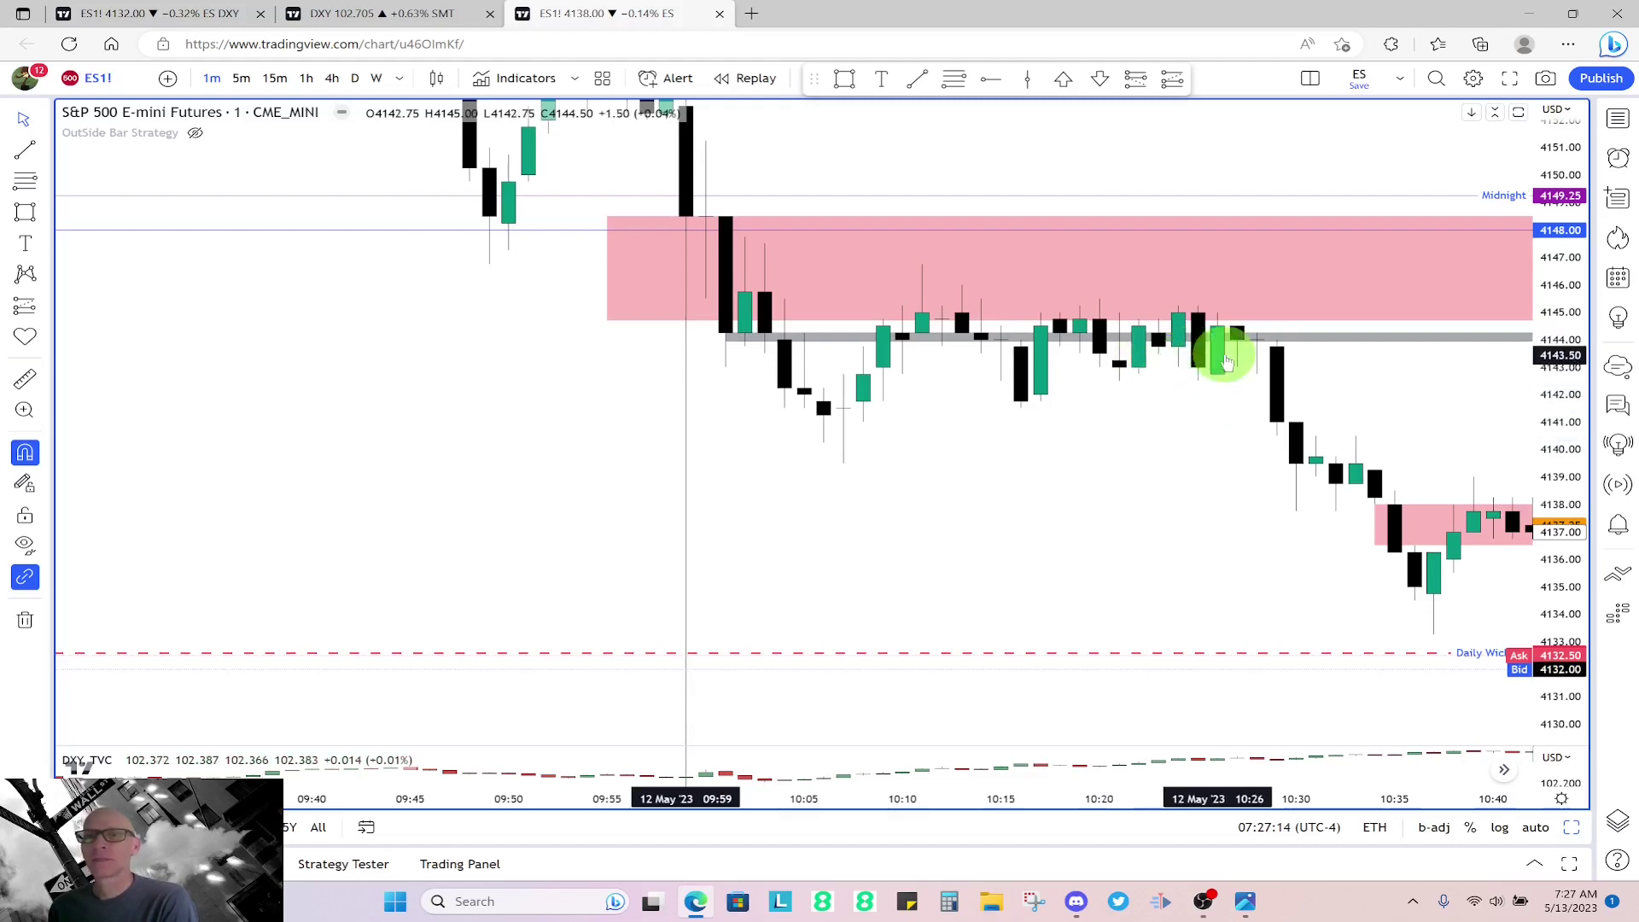
left_click_drag(1167, 449, 918, 476)
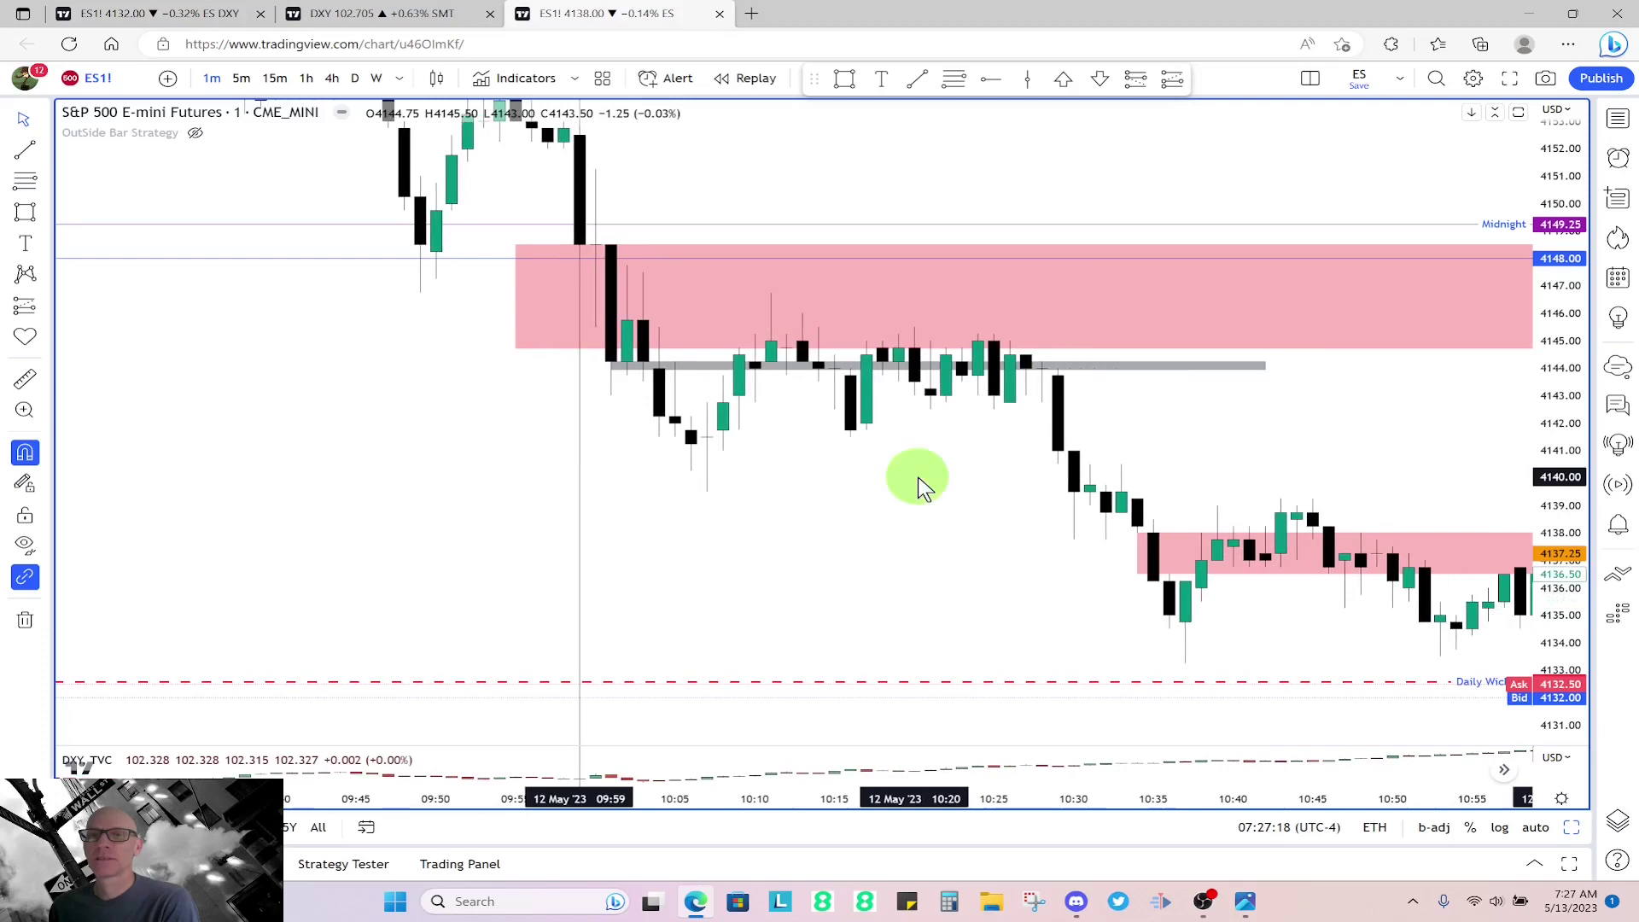
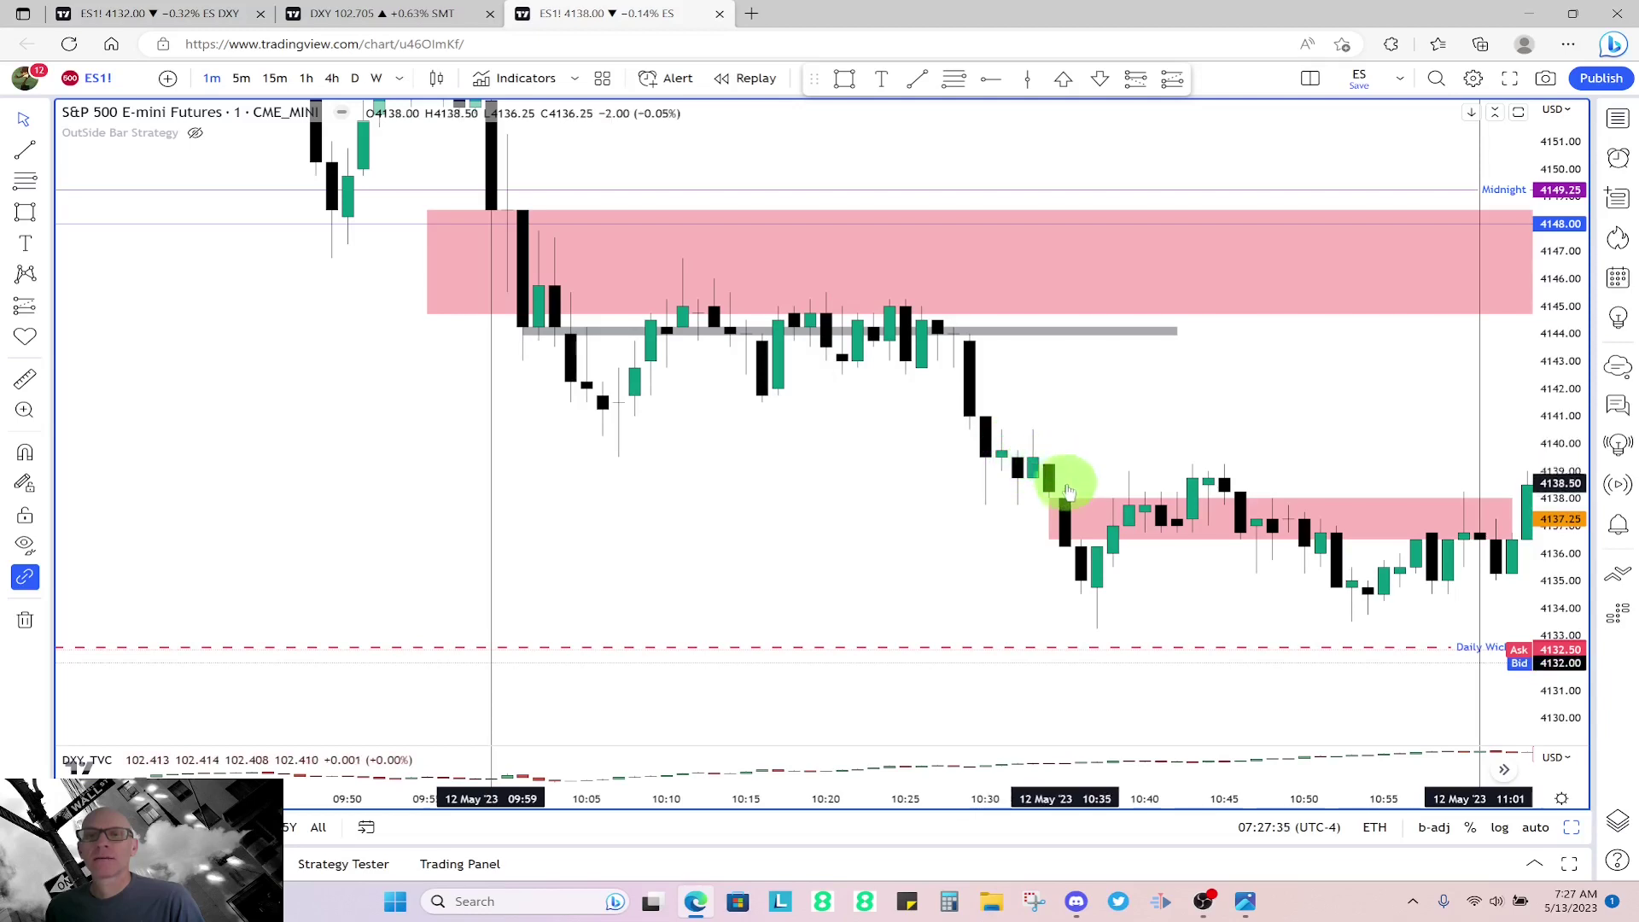
left_click_drag(1089, 583, 768, 431)
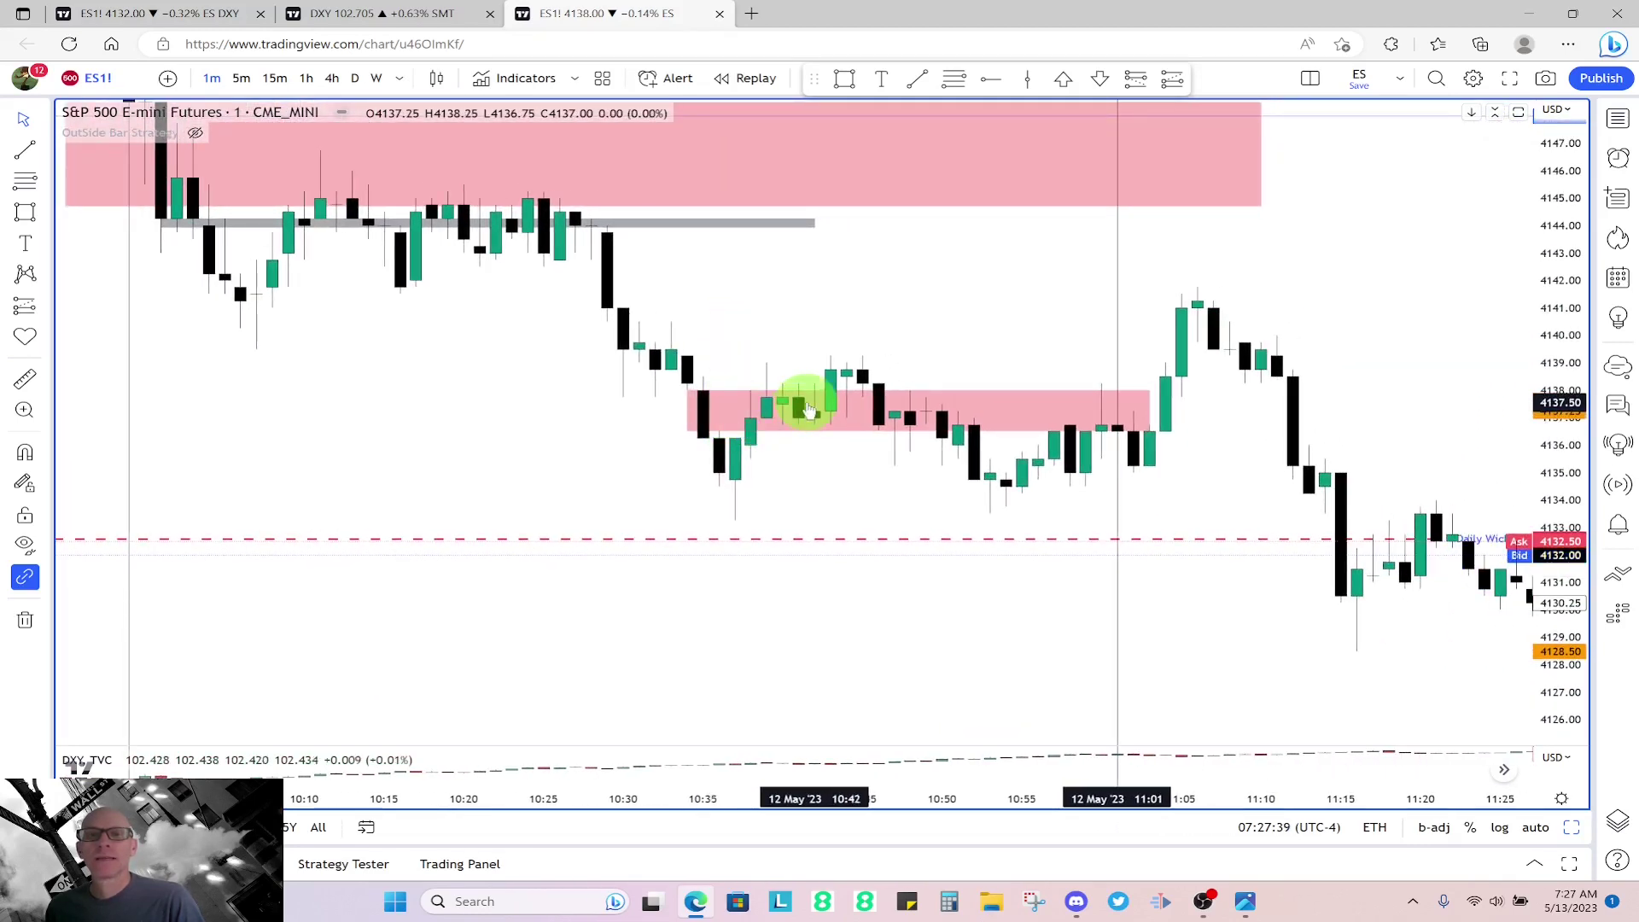
- Measure the price move from the top of the lower pink zone at 10:37 up to 4143.00 at 11:08
left_click_drag(735, 427, 1236, 290)
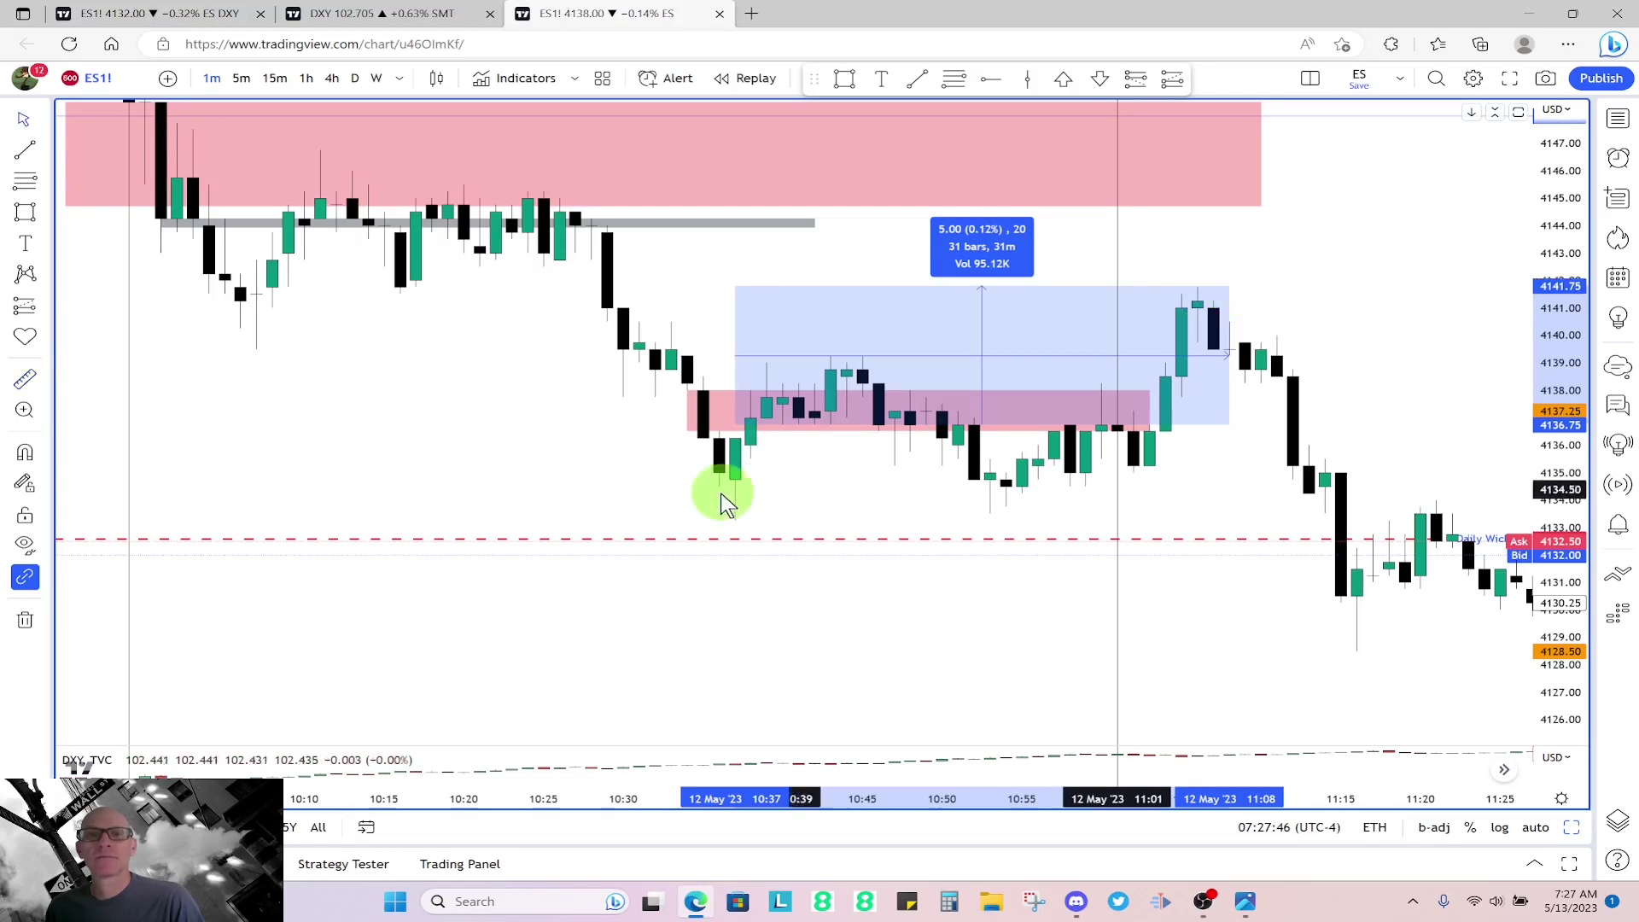
left_click(591, 442)
left_click(738, 400)
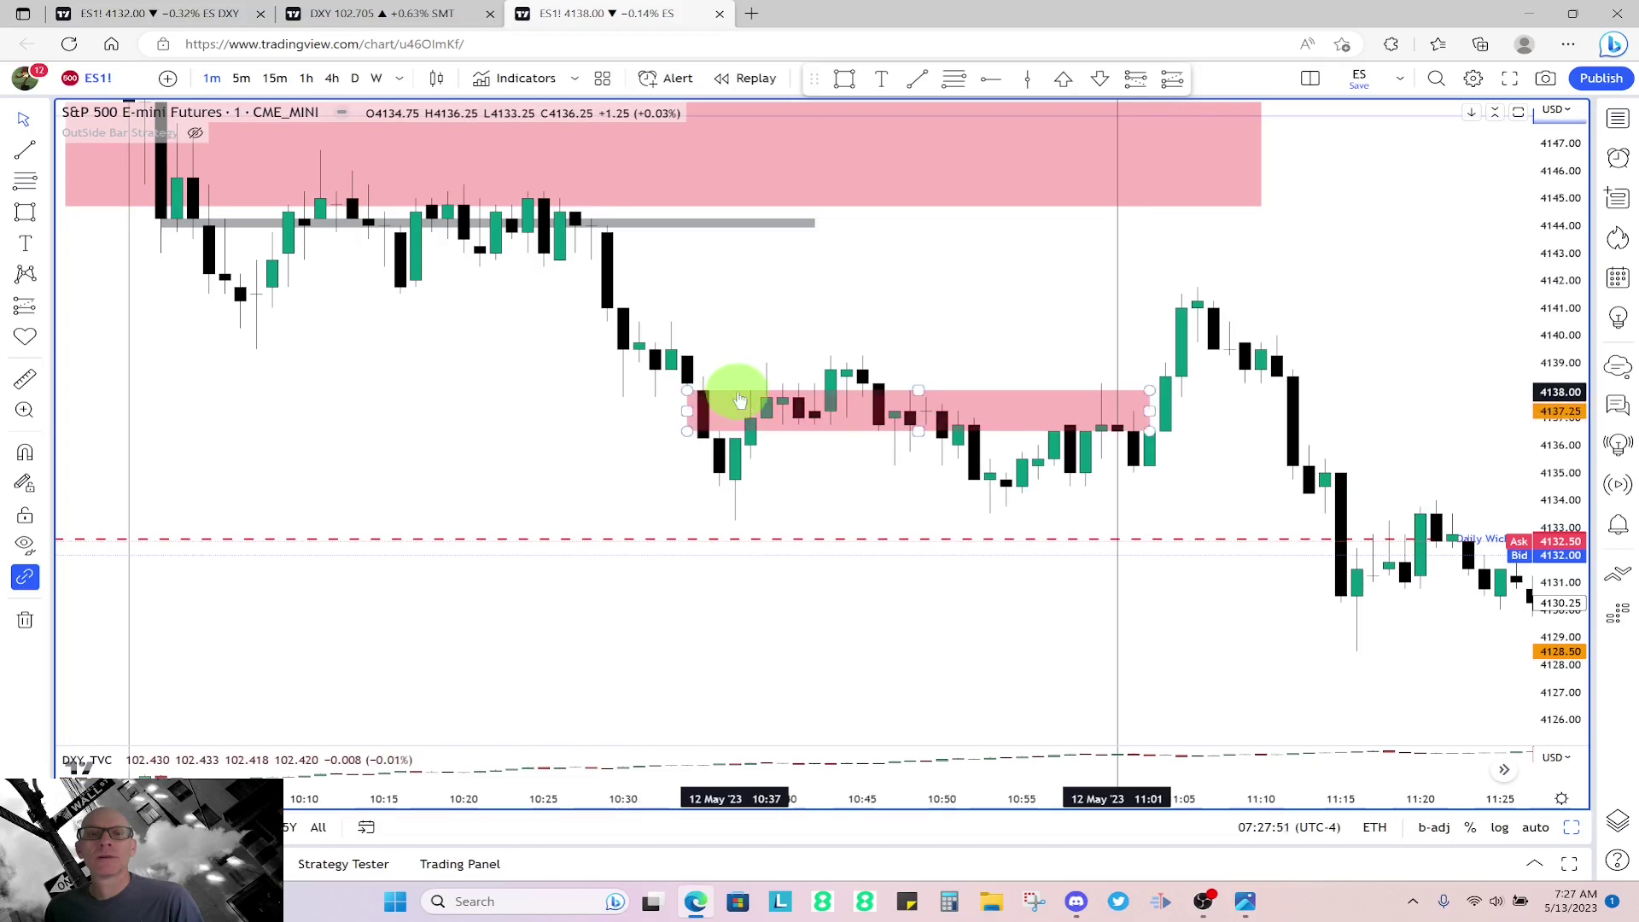
left_click(739, 400, "shift")
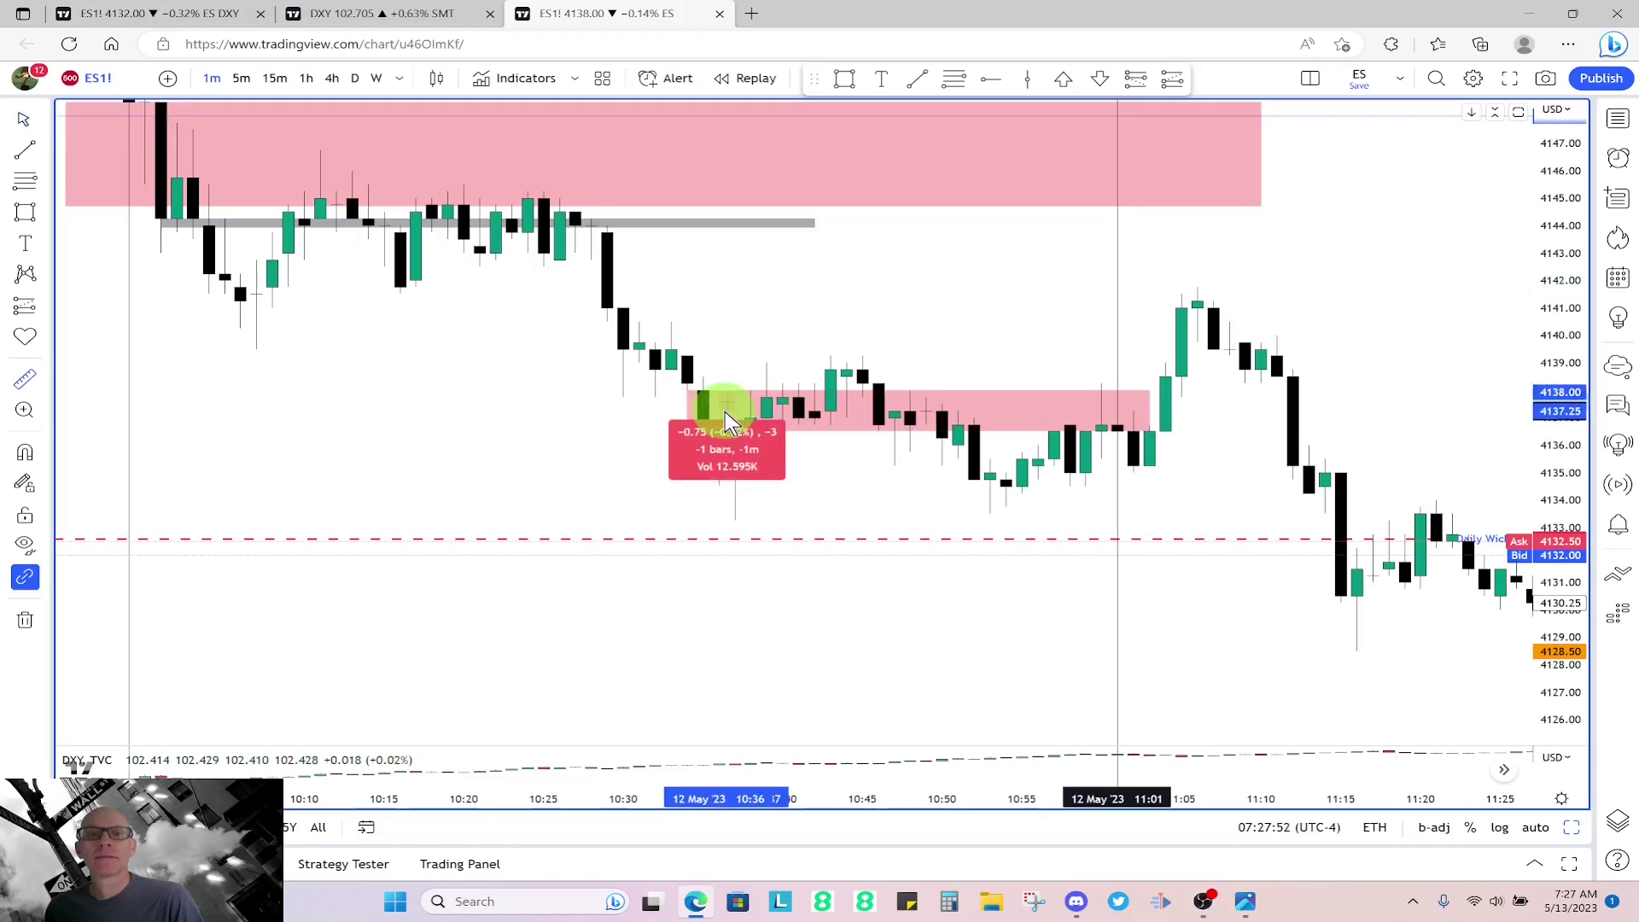
left_click(729, 395)
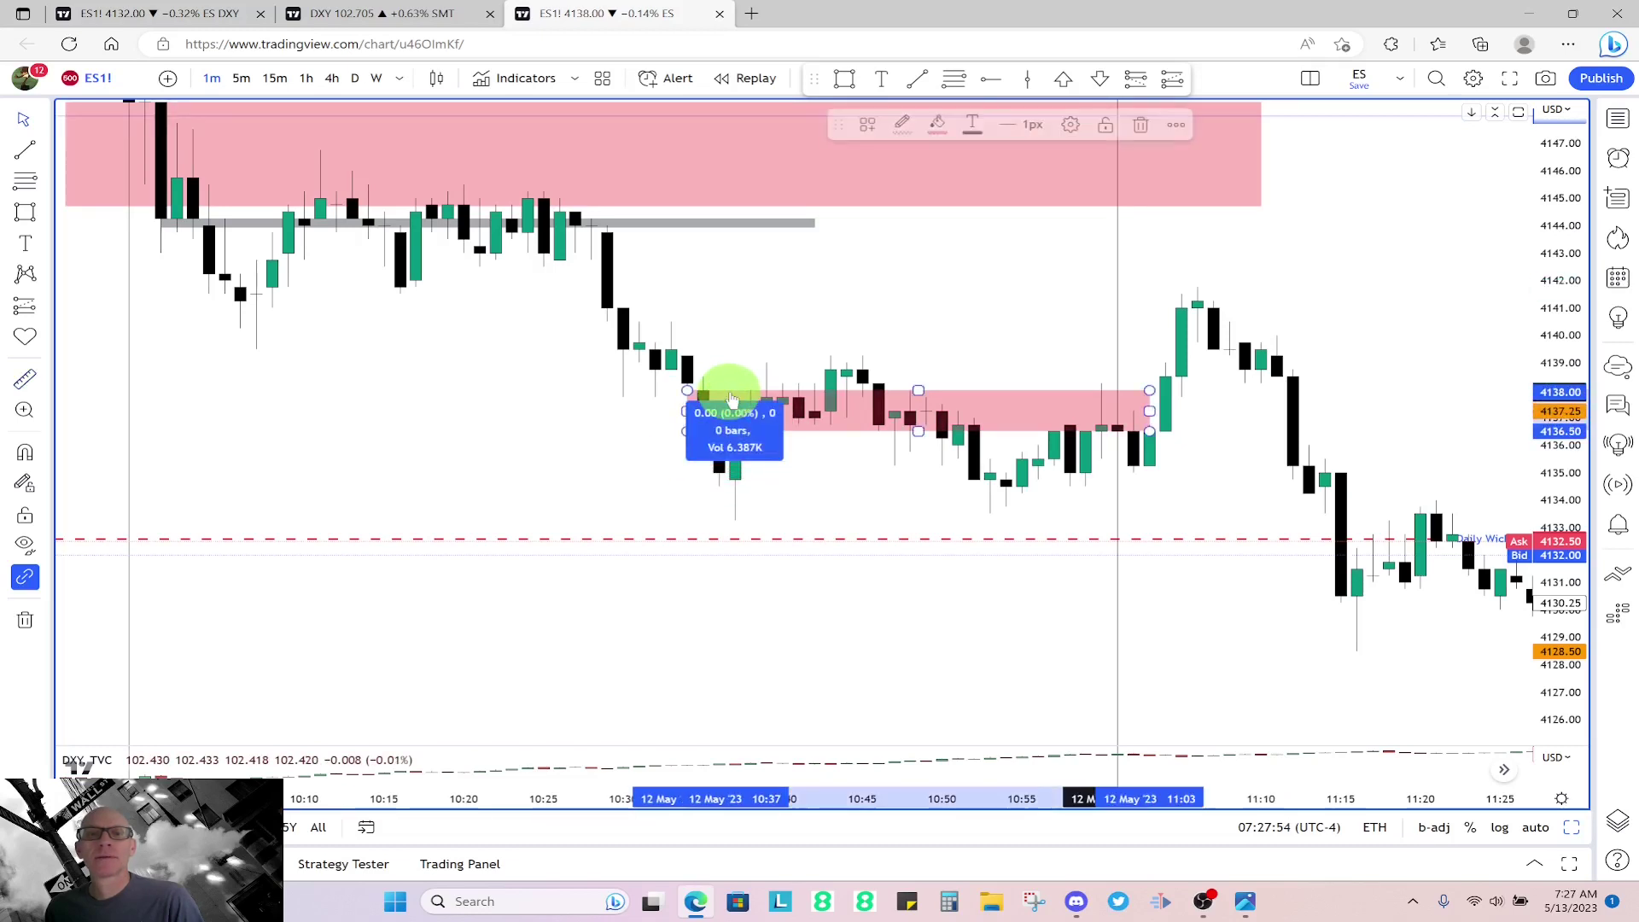
left_click(886, 340)
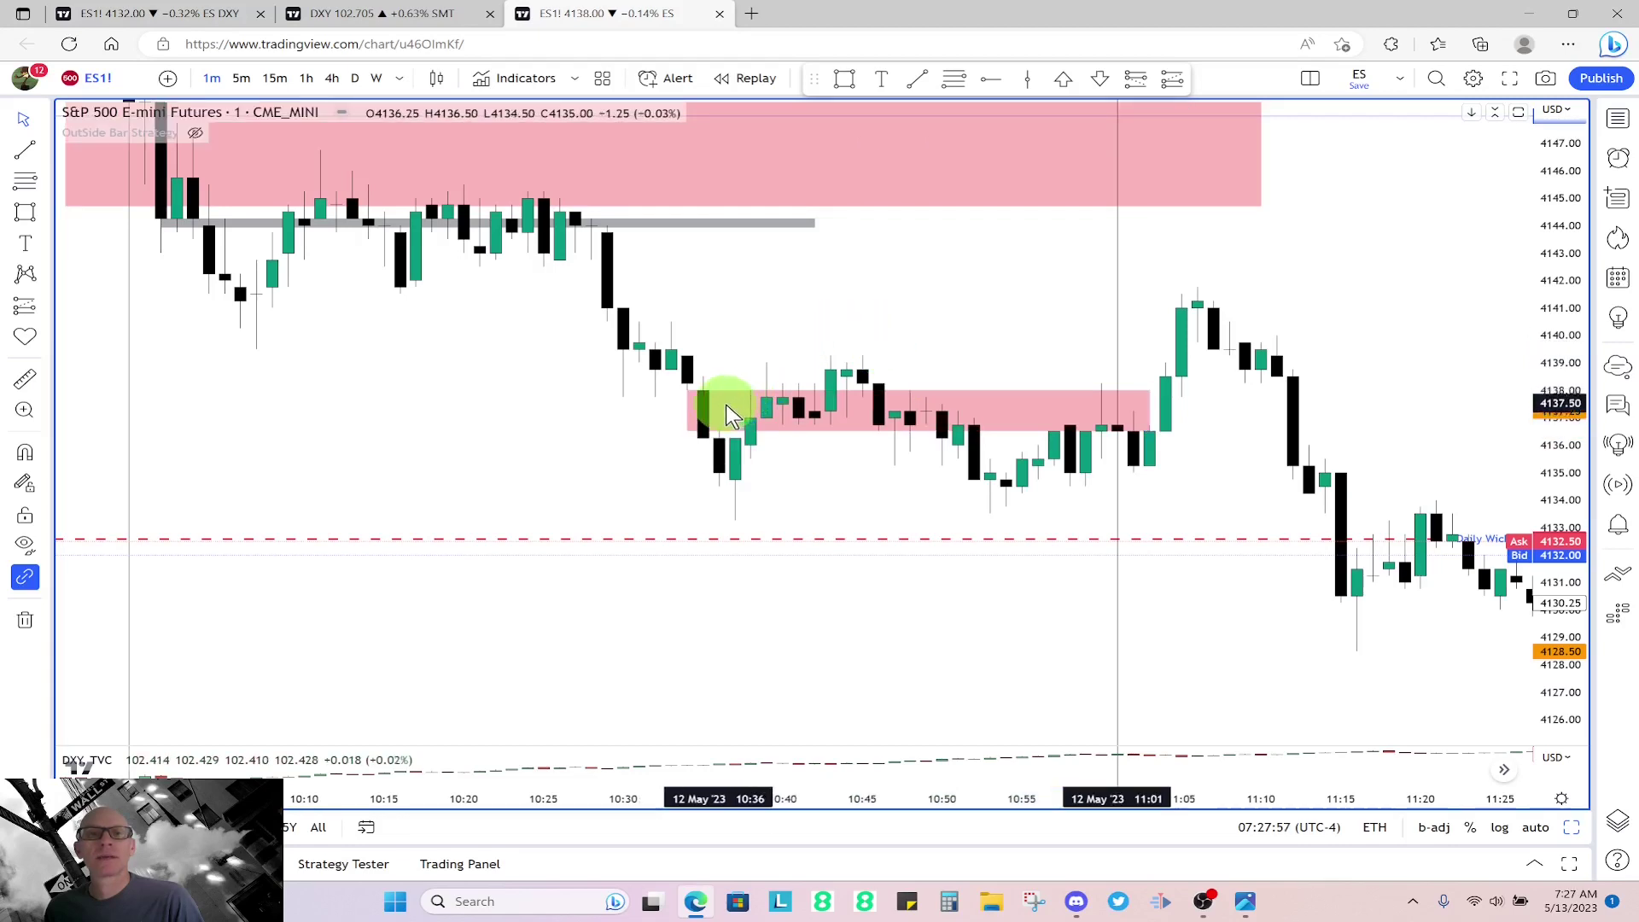
left_click(736, 393, "shift")
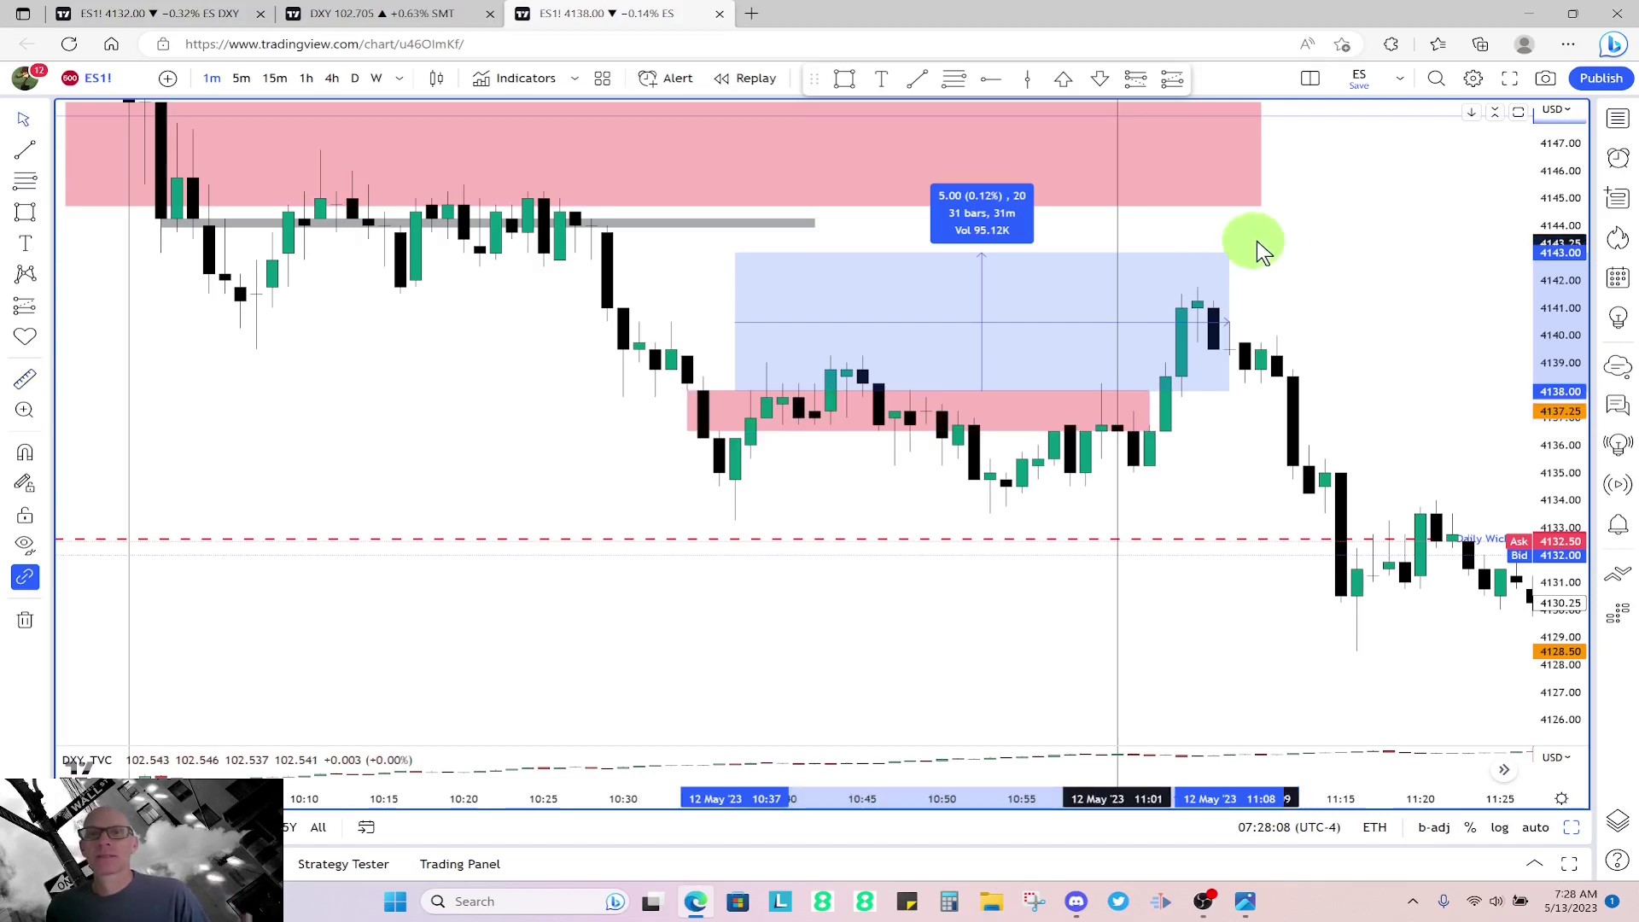
left_click(1247, 245)
- Draw a pink rectangle across the 10:28 candle's gap, from about 4142.75 down to 4141.00, extending to about 11:18
scroll(1280, 287, "down", 3)
left_click_drag(1178, 318, 1051, 461)
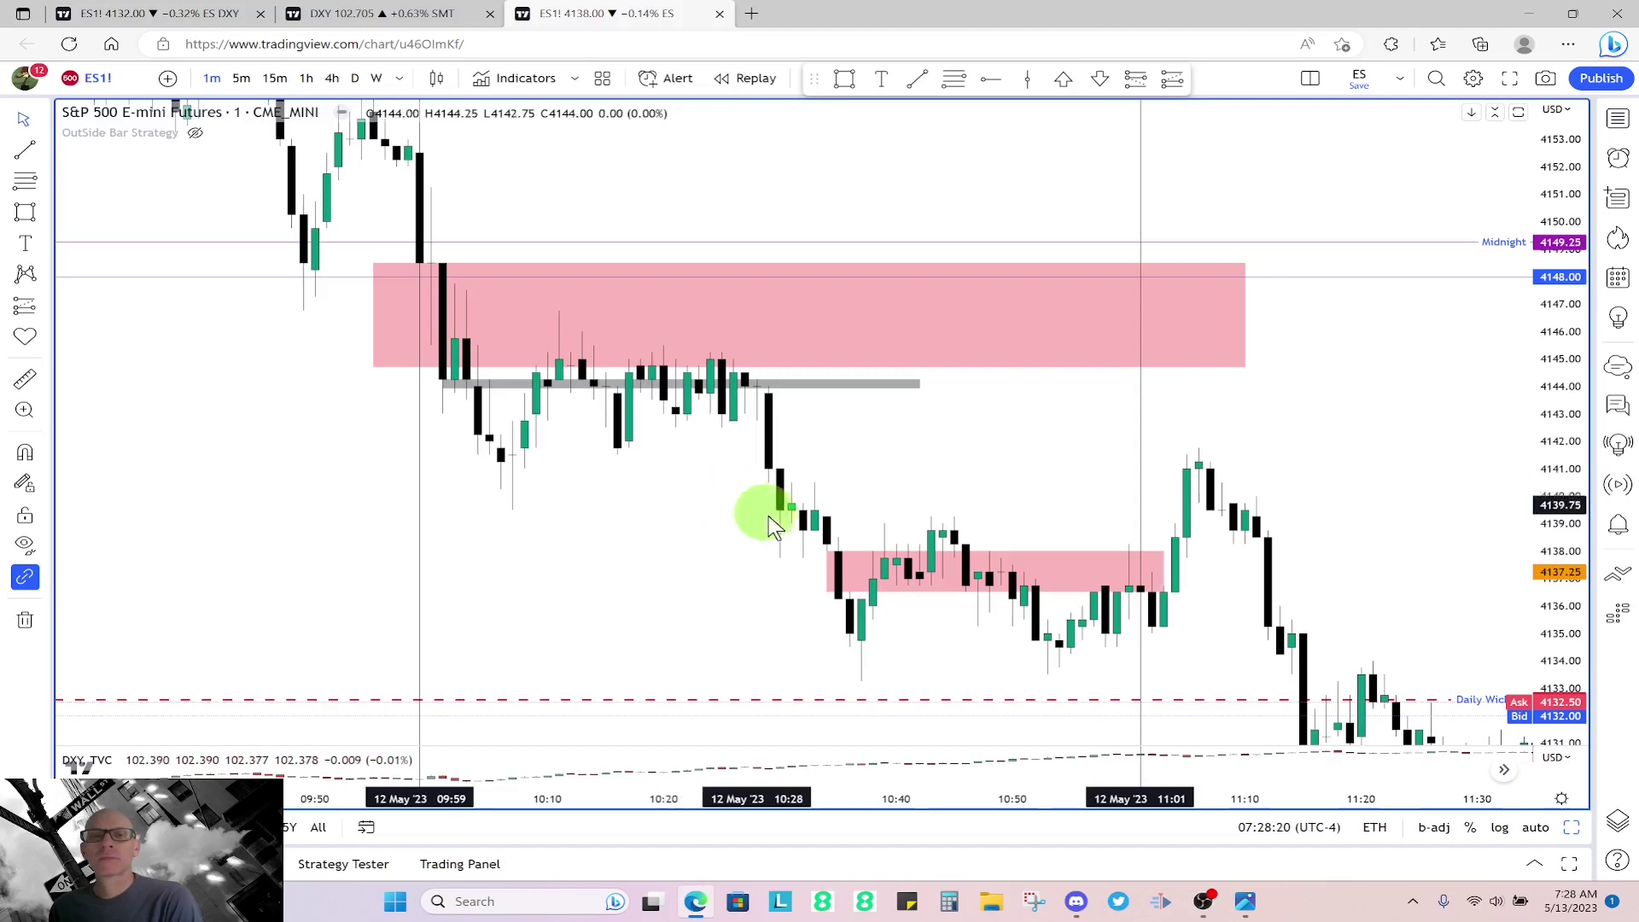
left_click(853, 577)
left_click(859, 608)
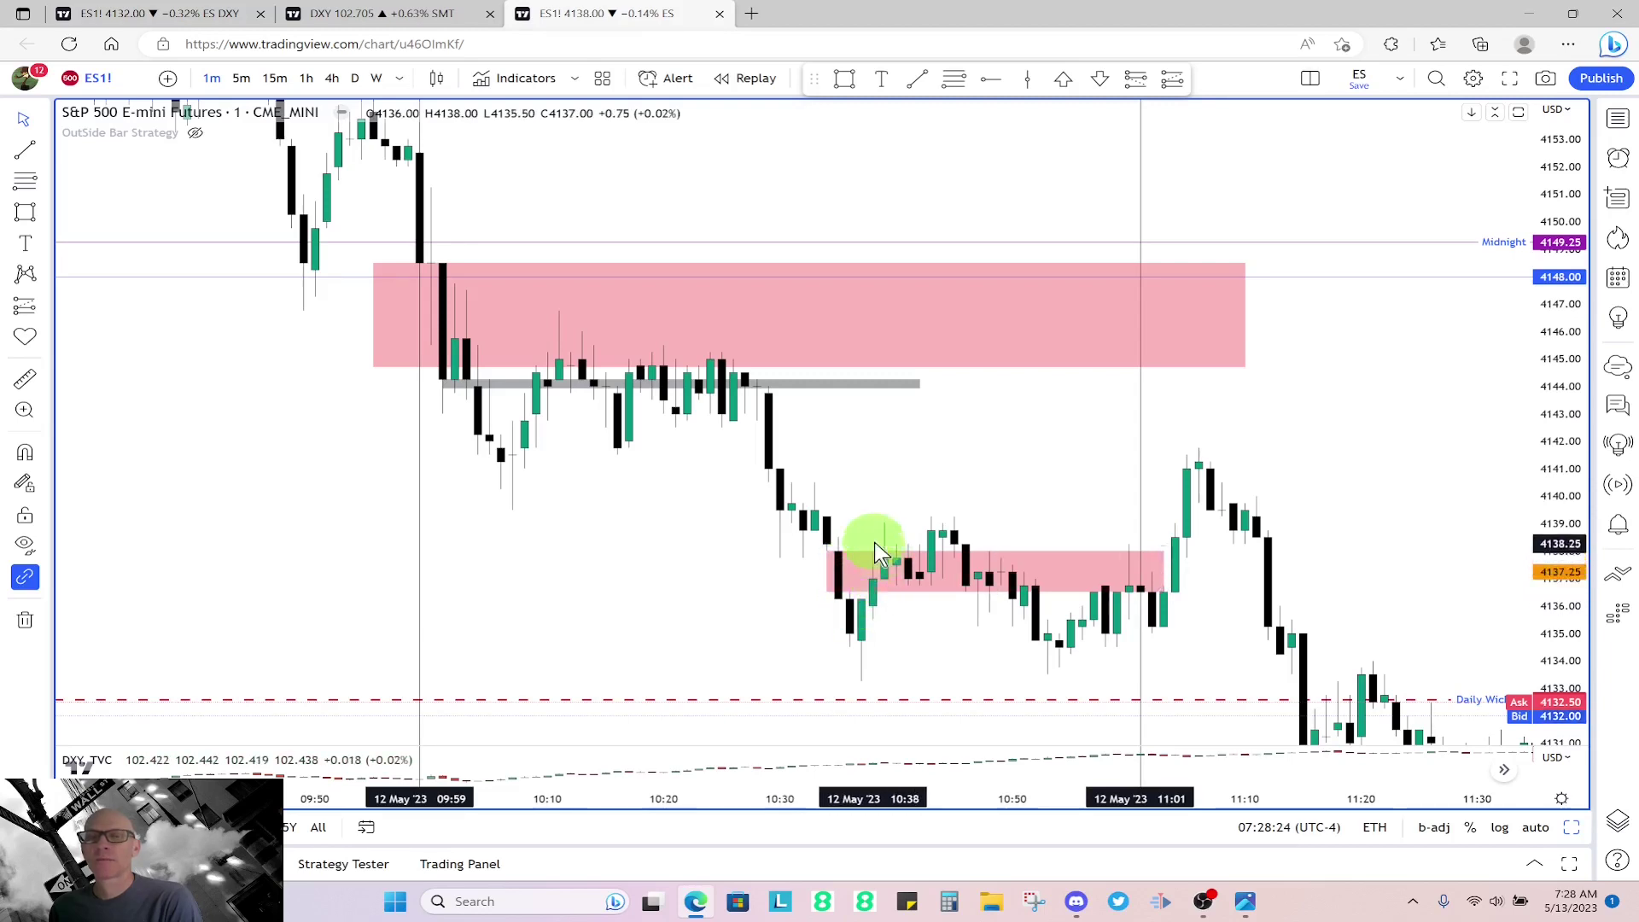
left_click(887, 576)
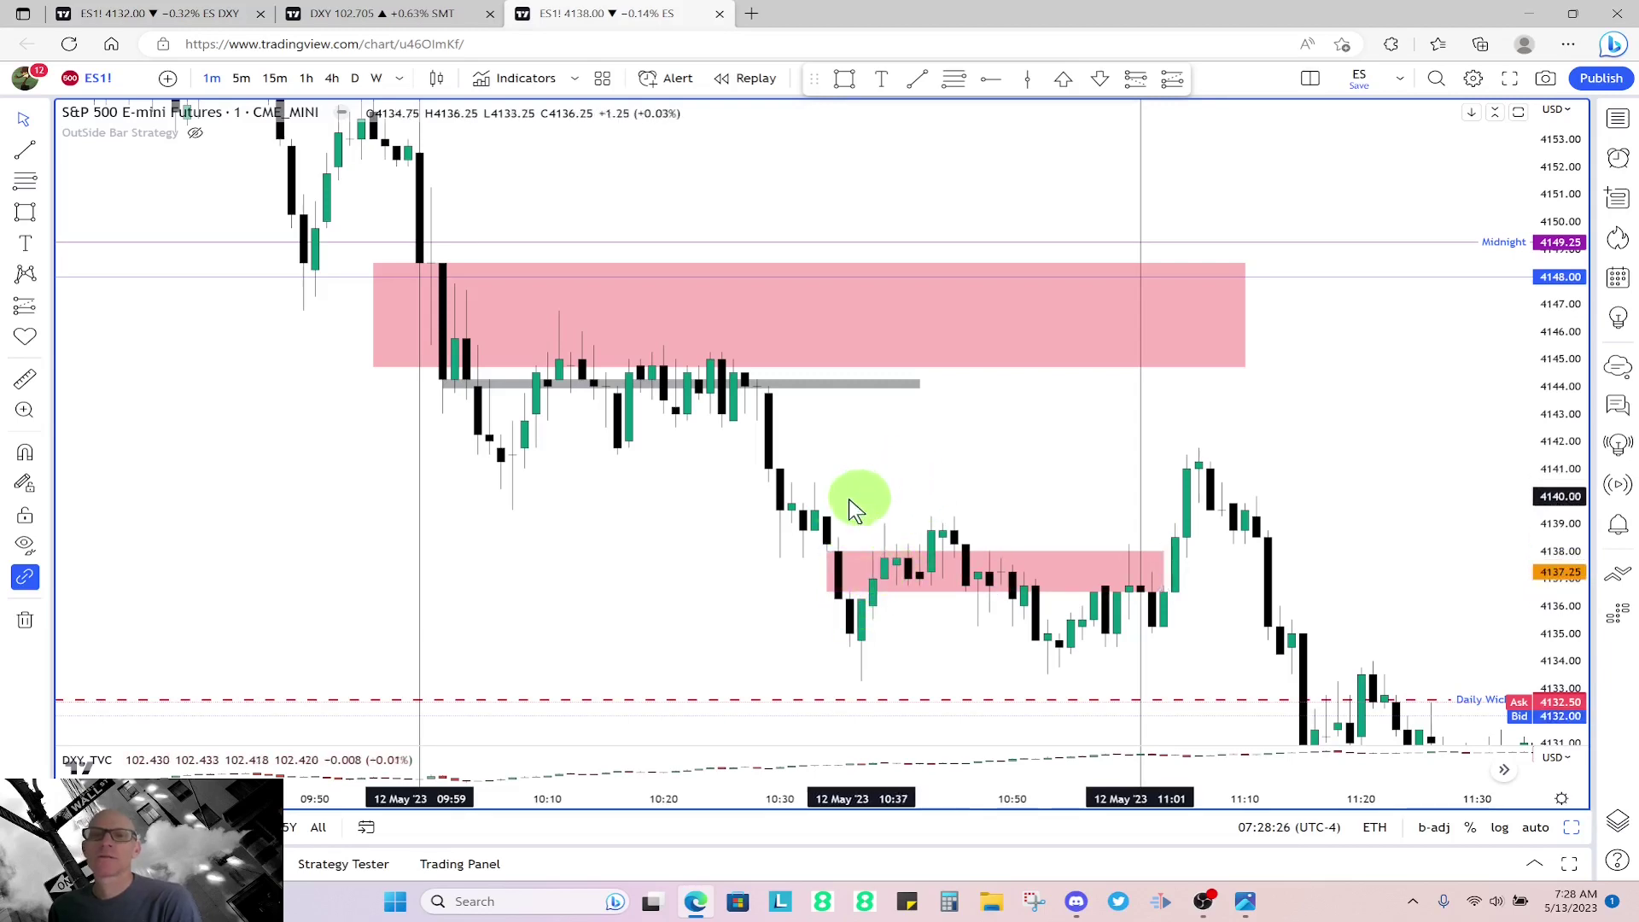
left_click(24, 212)
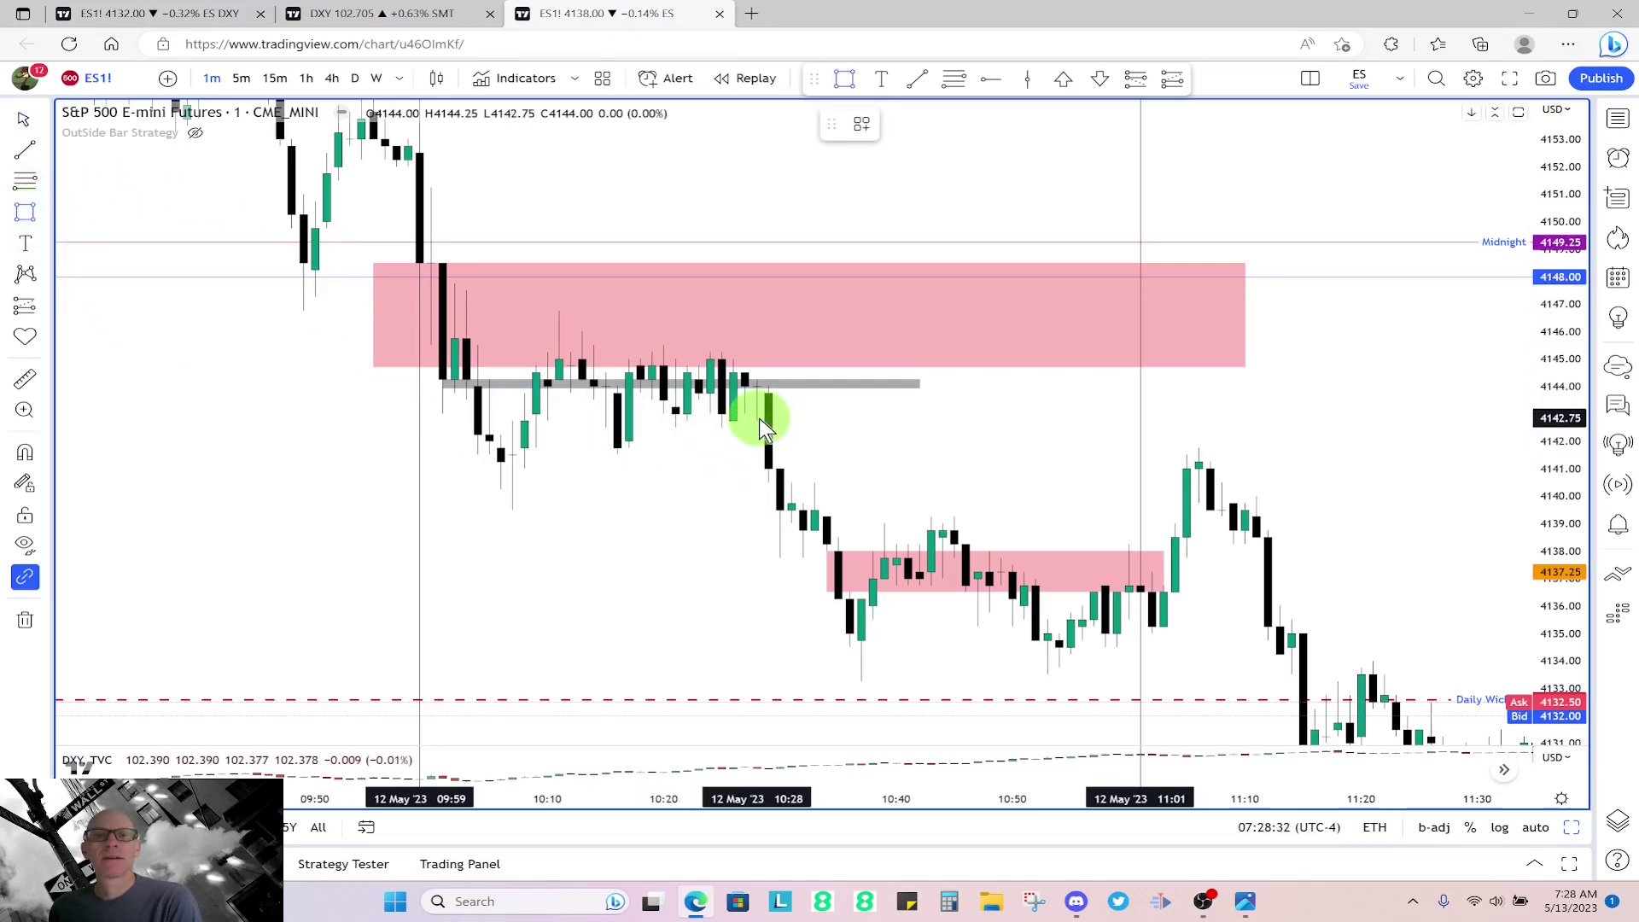
mouse_move(757, 418)
left_mouse_down()
mouse_move(1335, 432)
mouse_move(1338, 468)
left_mouse_up()
left_click(1357, 406)
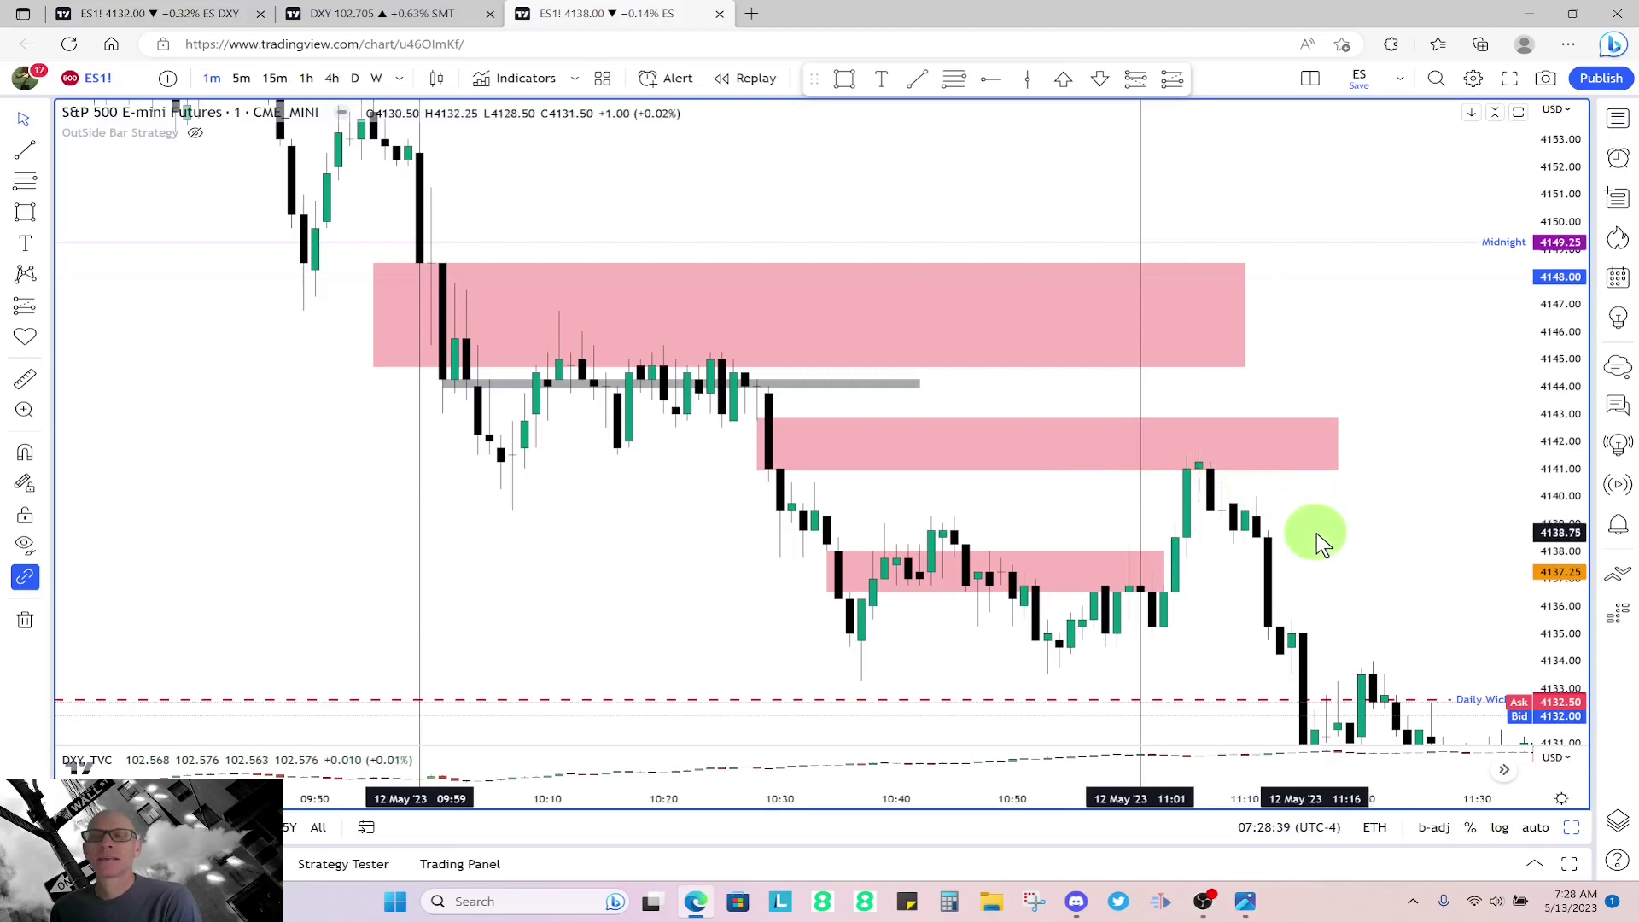
left_click(1195, 471)
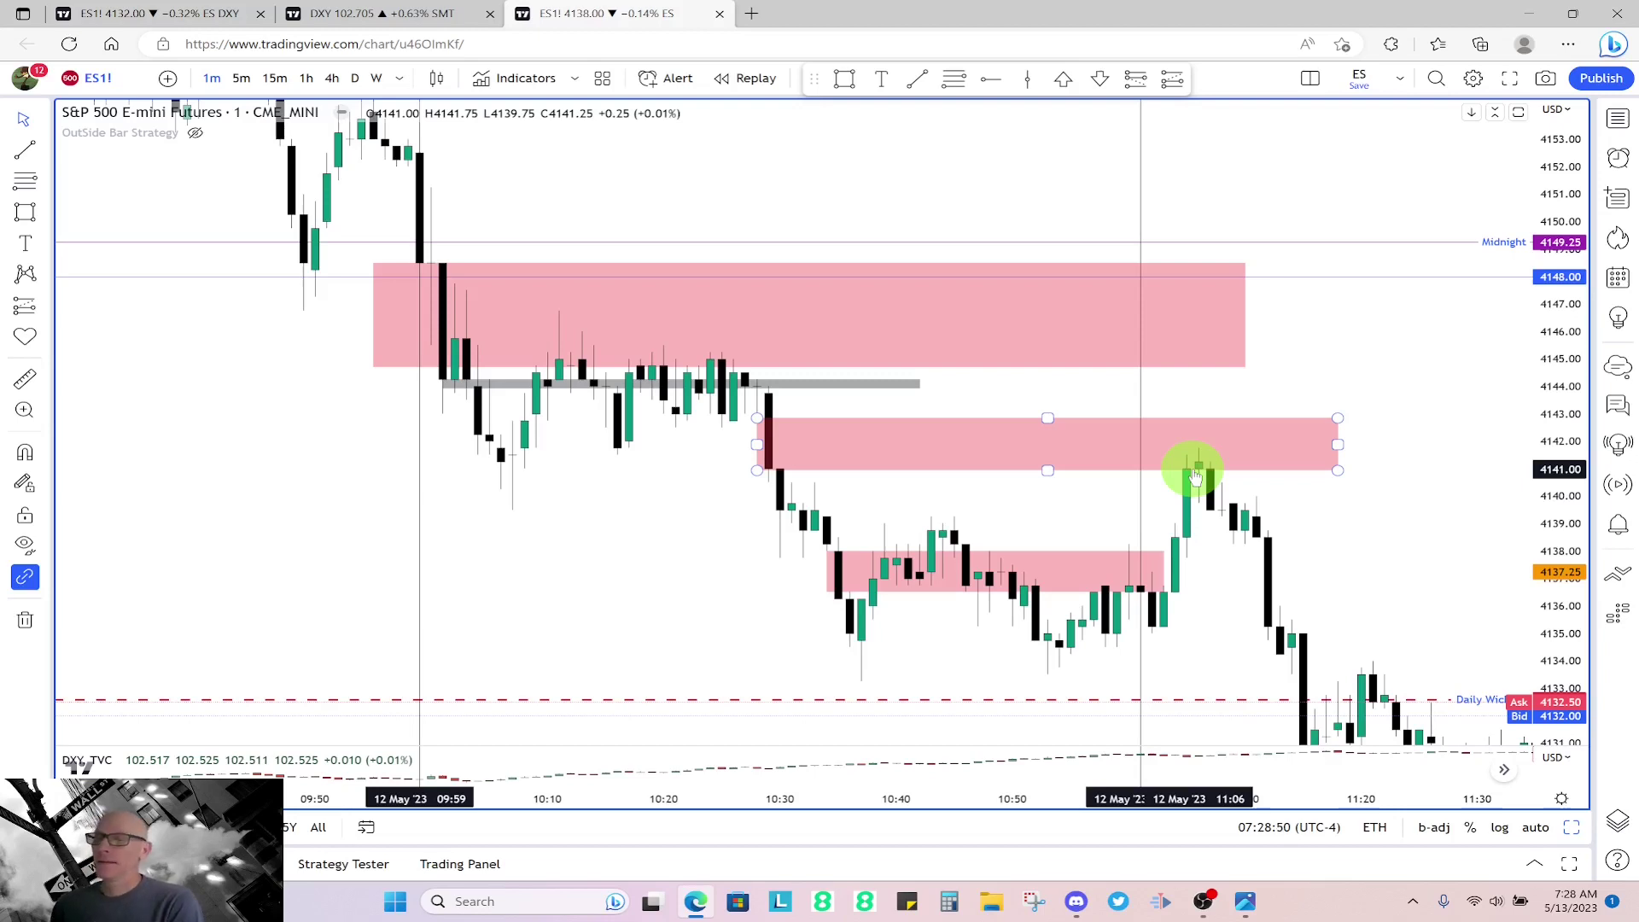
left_click(1310, 549)
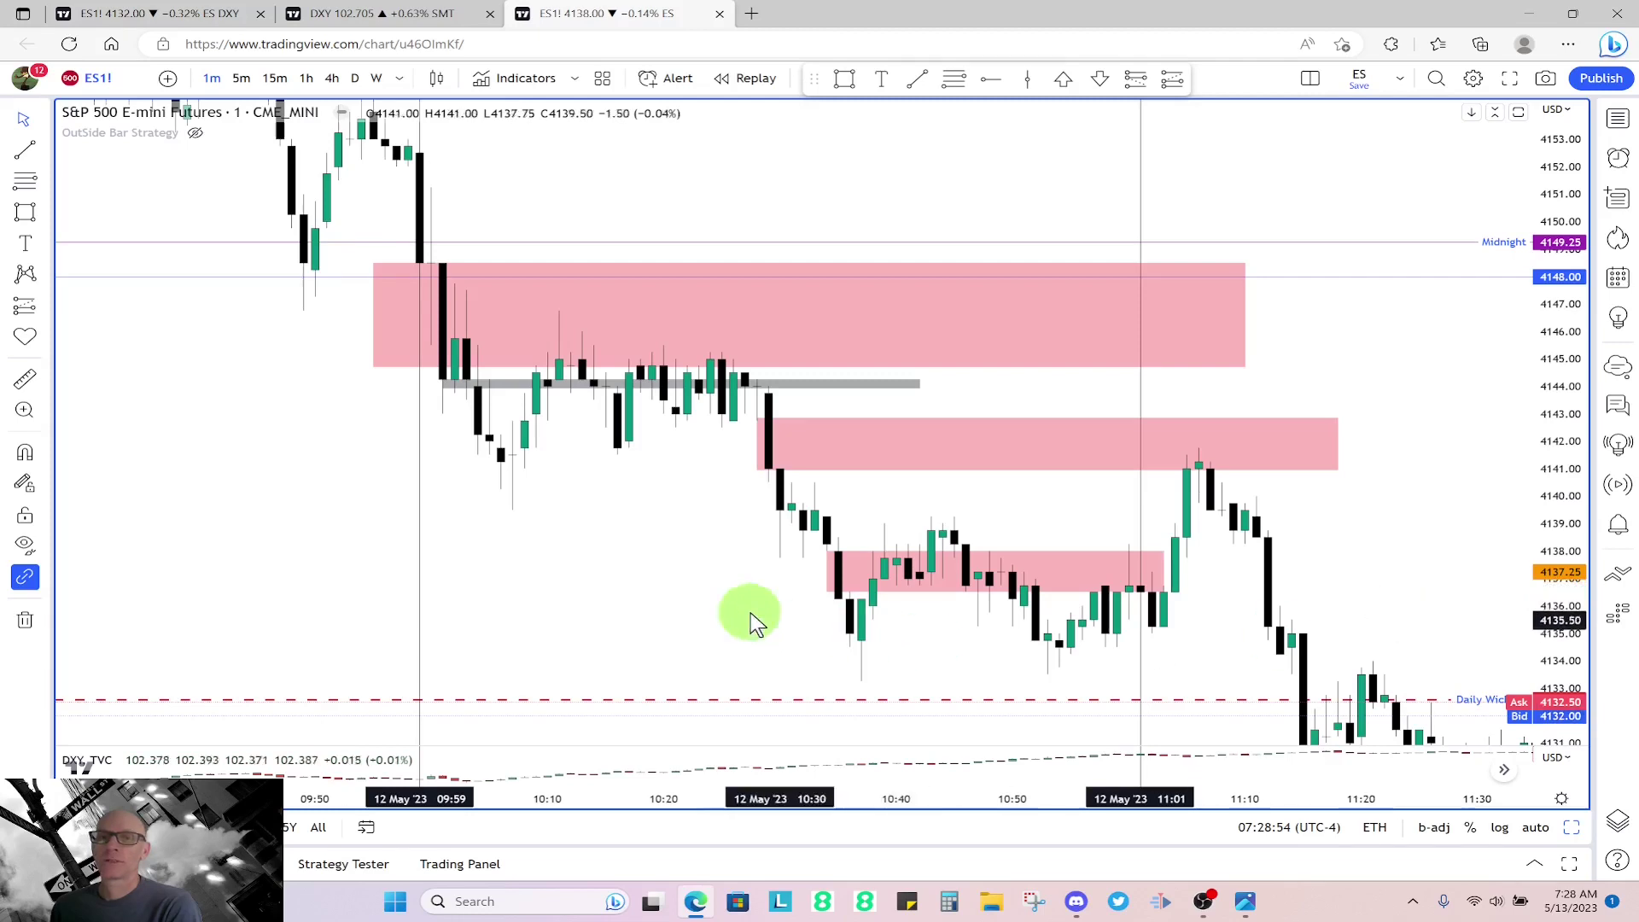
- Draw a thin rectangle between 4138.25 and 4138.00 from 10:34 to 11:05 above the lower pink zone and fill it light gray
left_click(852, 559)
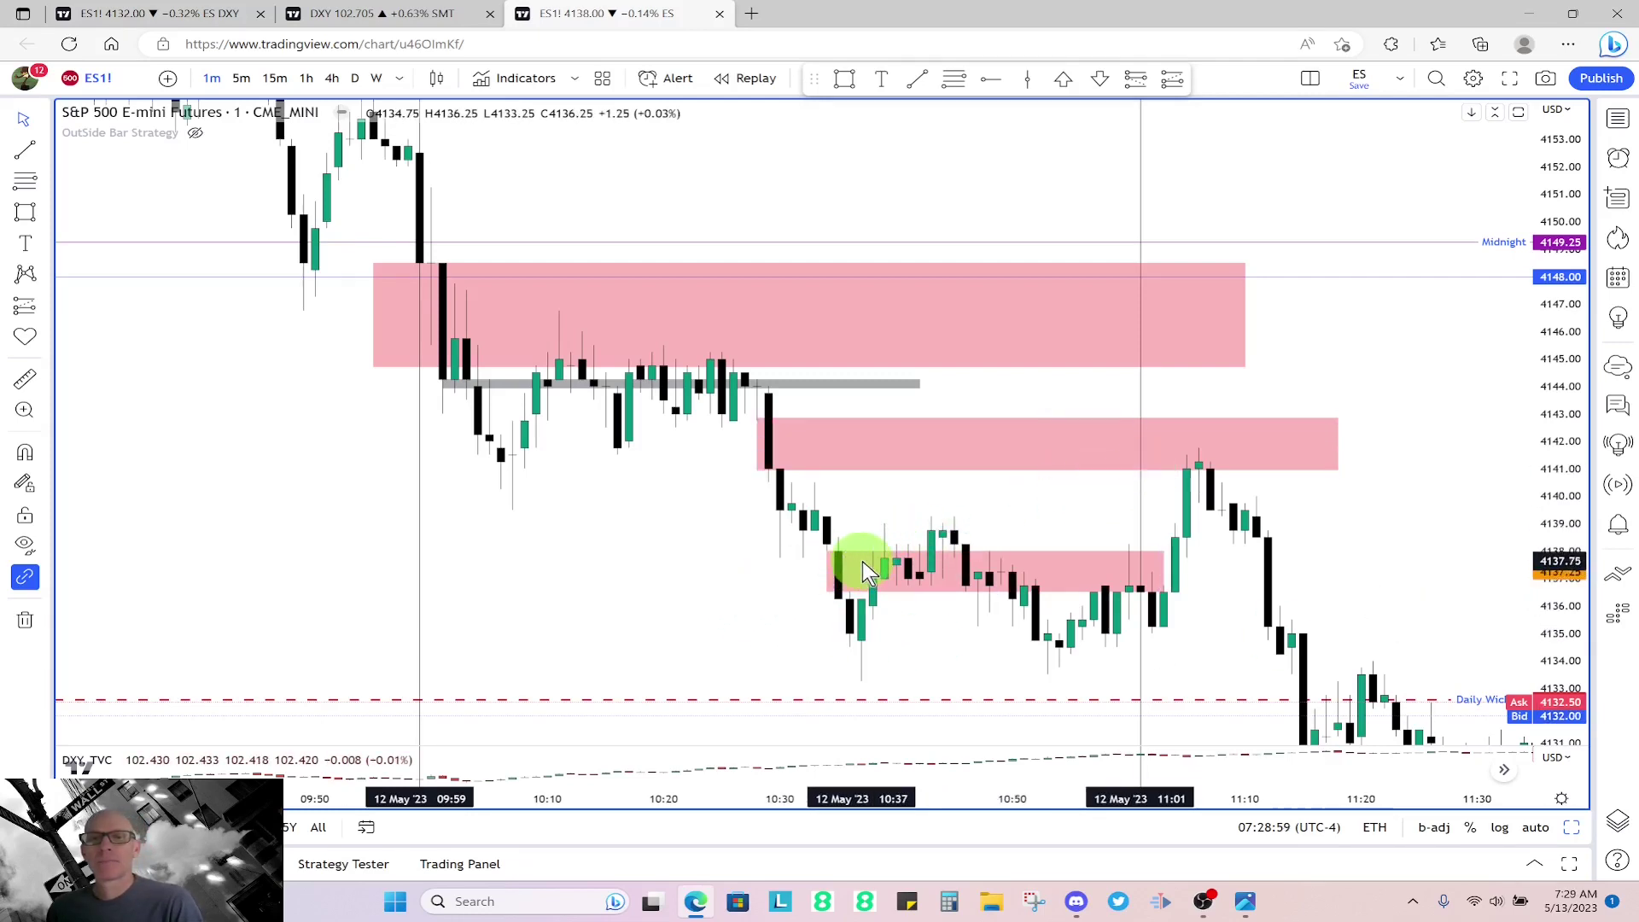
mouse_move(827, 547)
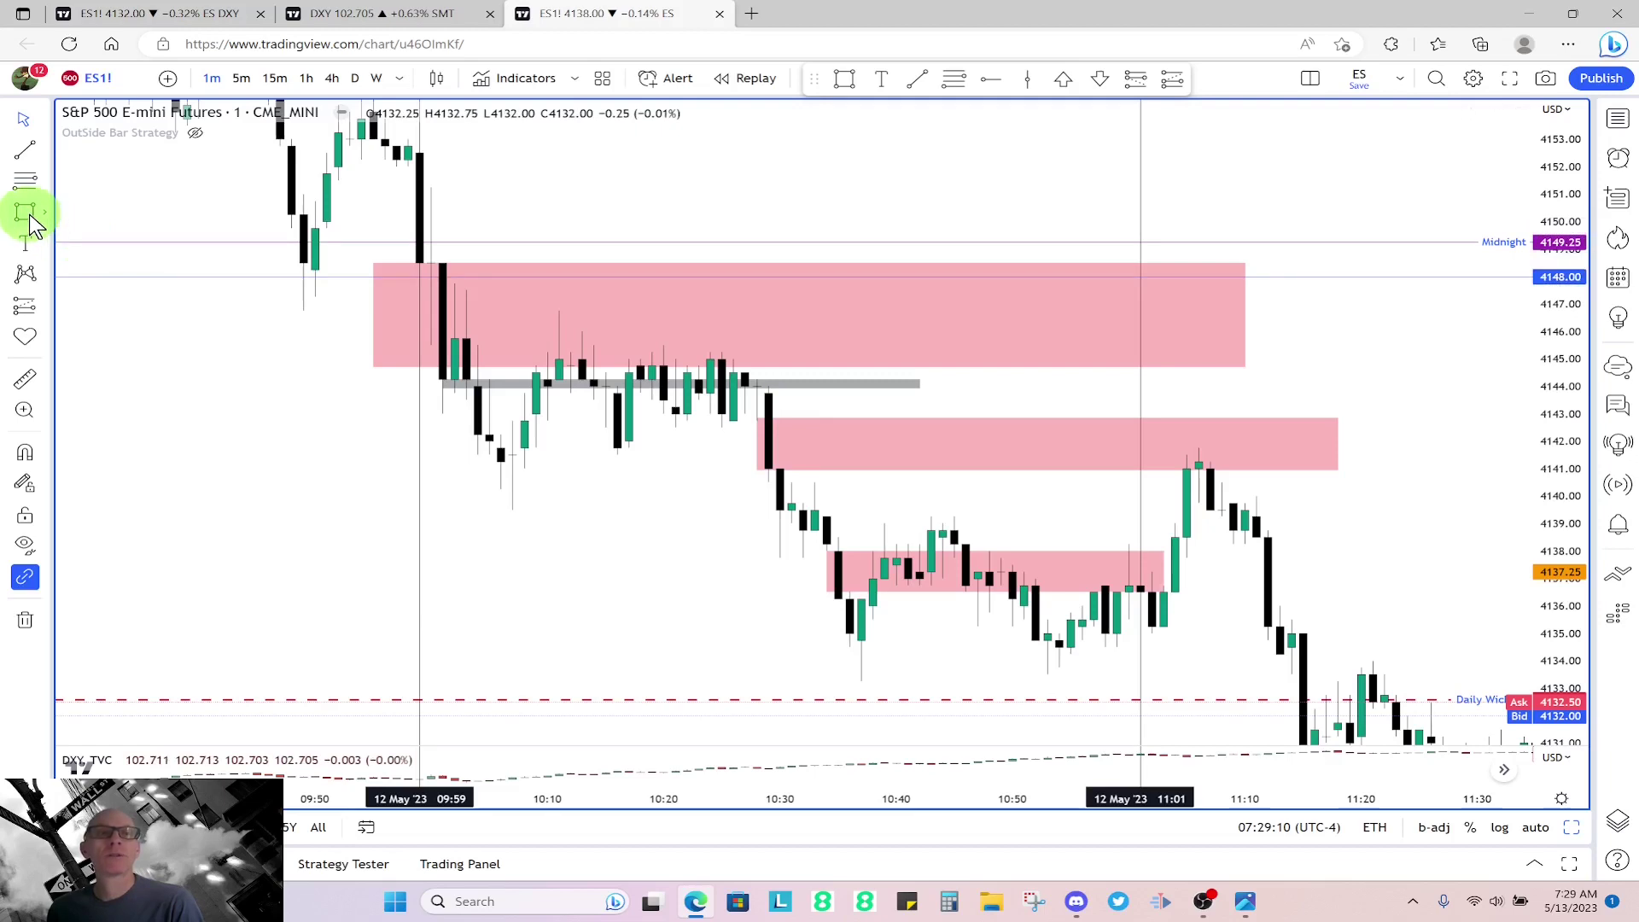
left_click(30, 220)
left_click(828, 541)
mouse_move(905, 546)
left_mouse_down()
mouse_move(1203, 546)
mouse_move(1189, 550)
left_mouse_up()
left_click(939, 125)
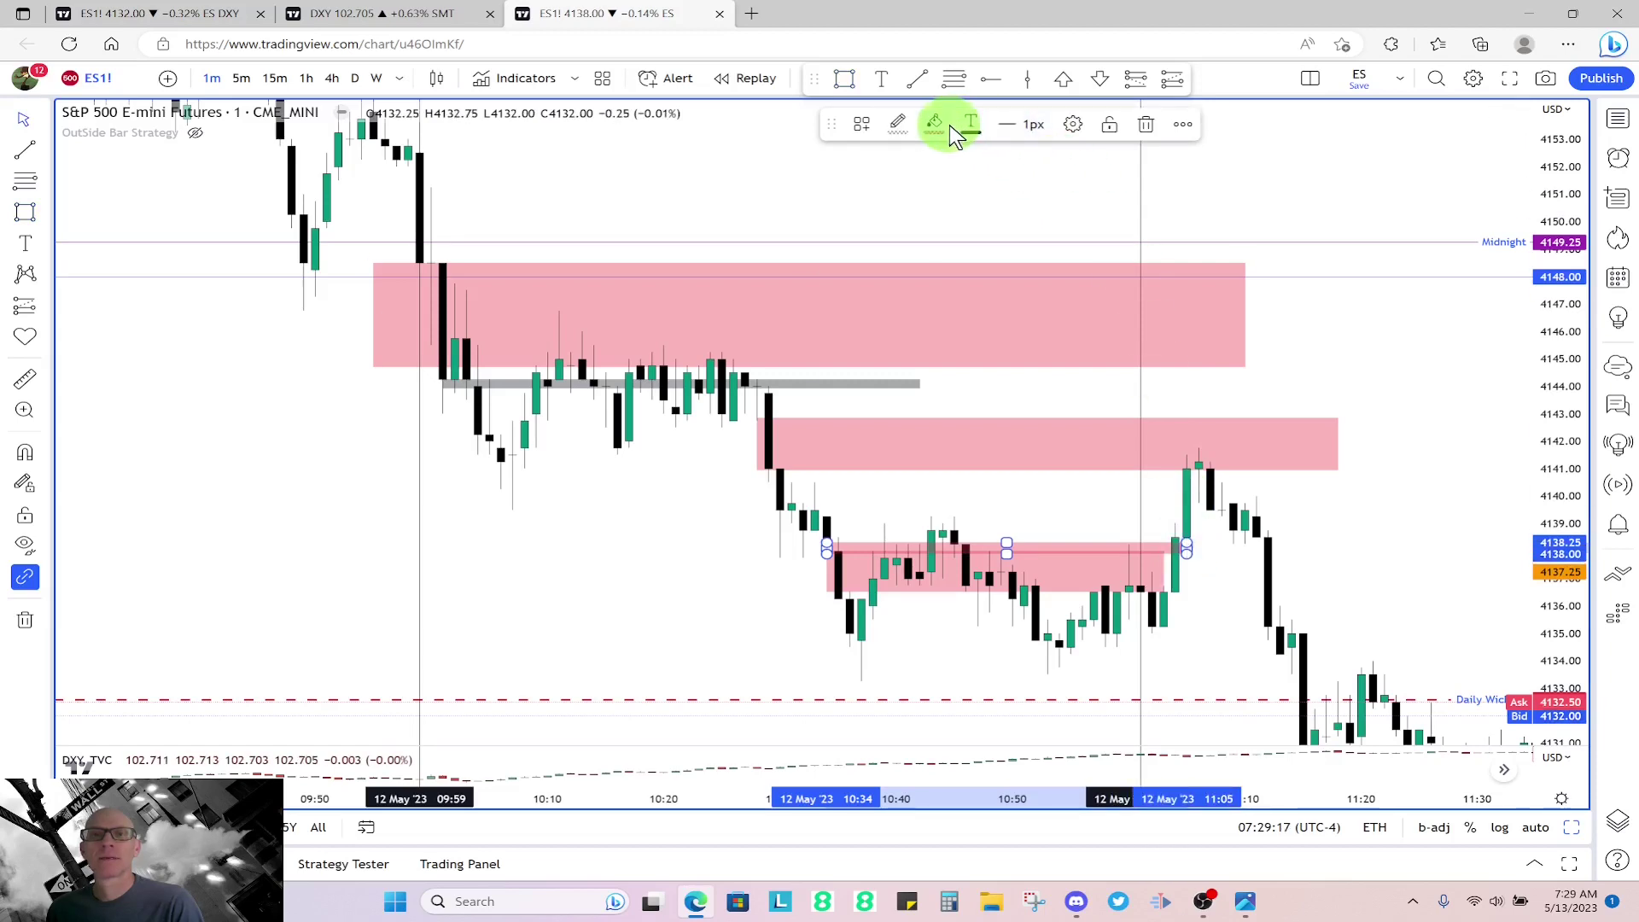
left_click(1021, 162)
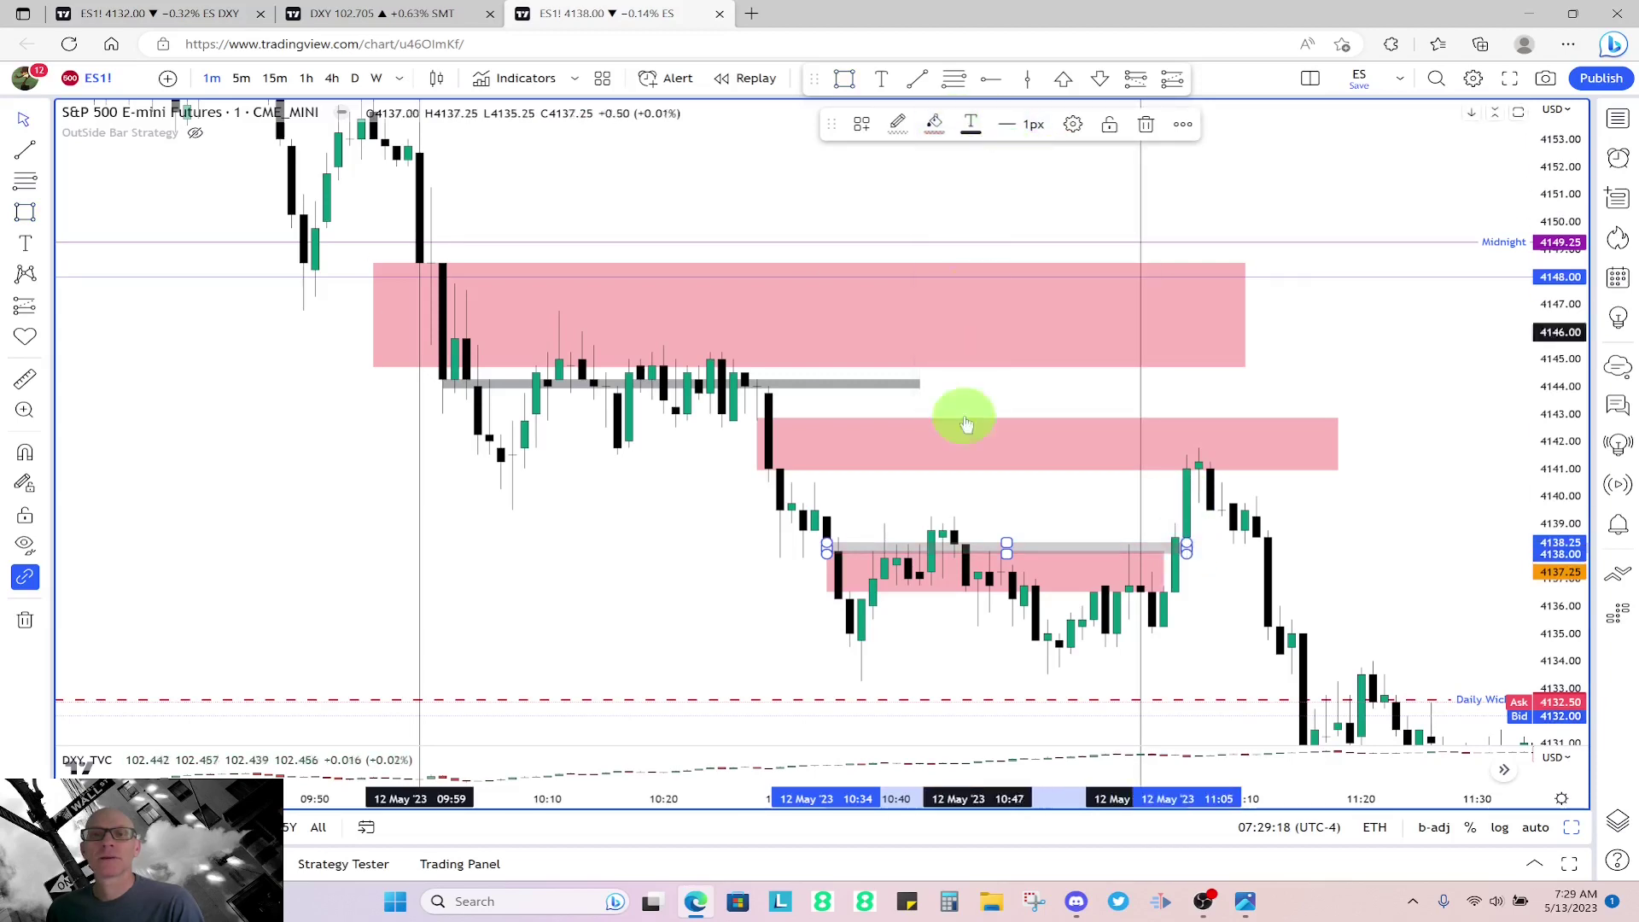
left_click(1016, 500)
- Measure the drop from 4138.00 at 10:38 to 4131.00 at 11:15, and check the candles down towards the Previous Day Low
left_click(873, 551, "shift")
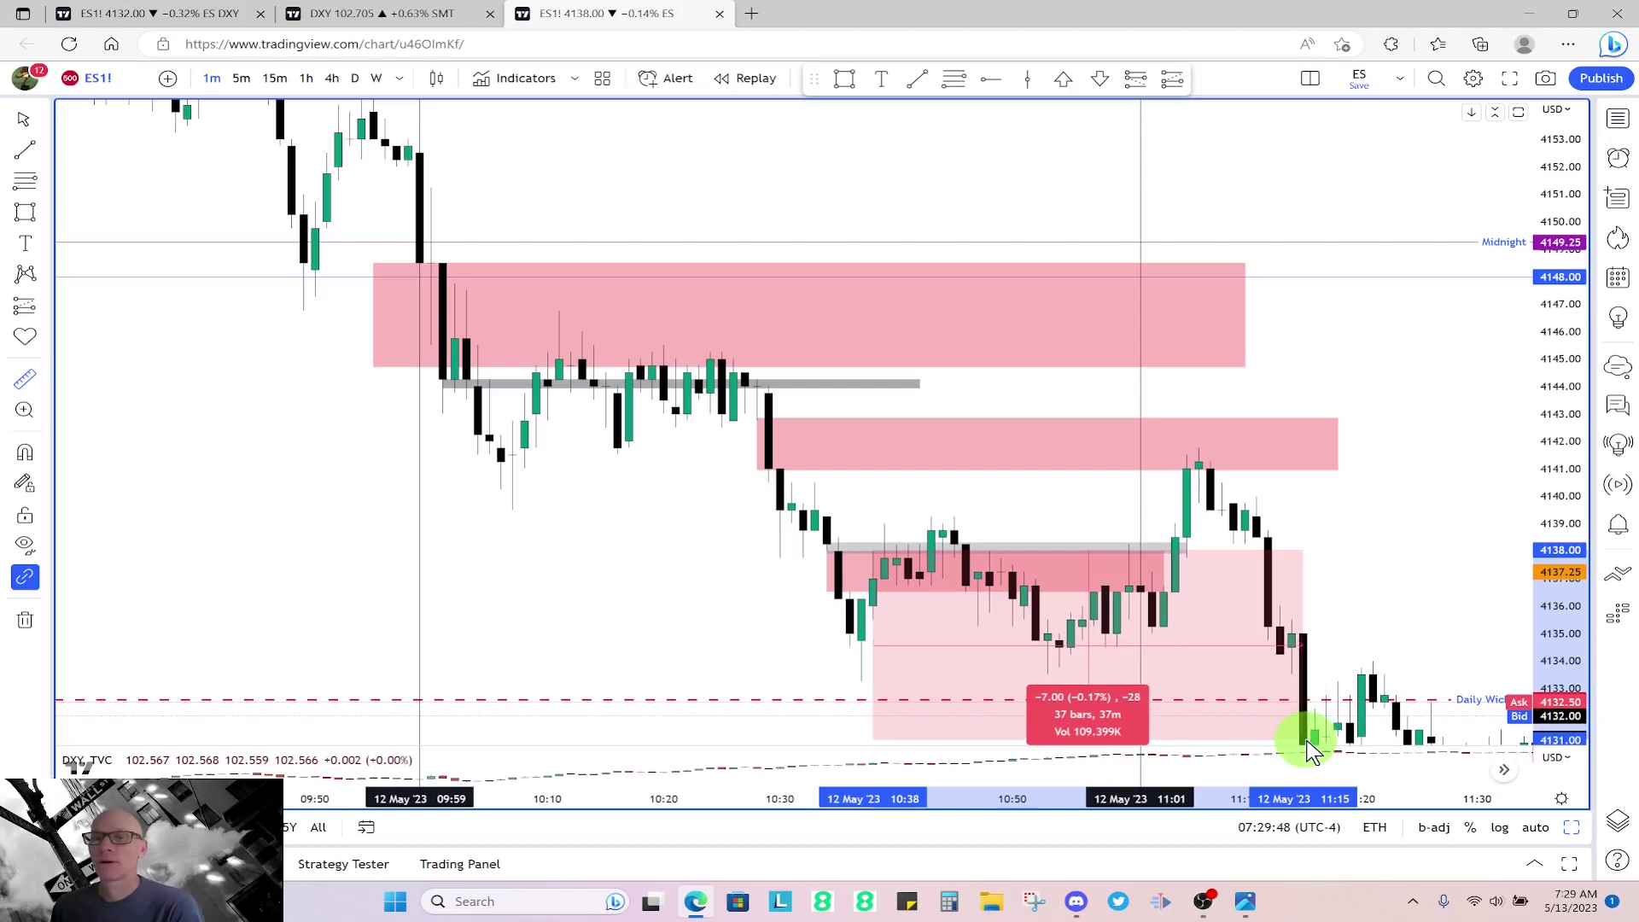
left_click_drag(1346, 652, 1207, 279)
scroll(1289, 527, "down", 2)
left_click_drag(1289, 527, 1003, 557)
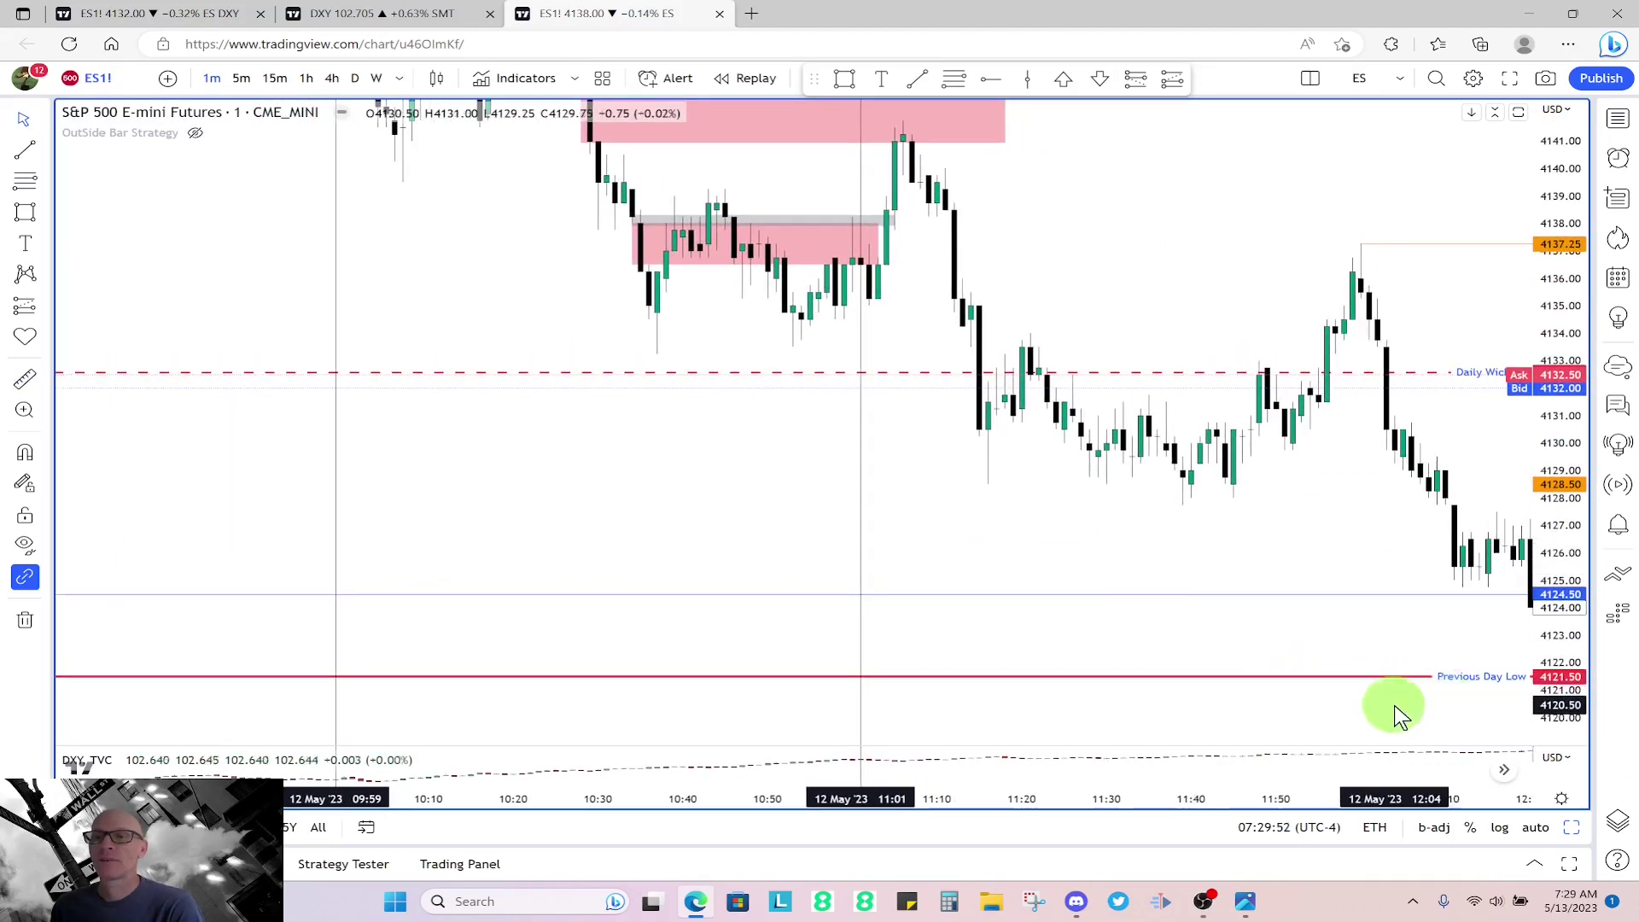
left_click_drag(1196, 263, 1357, 544)
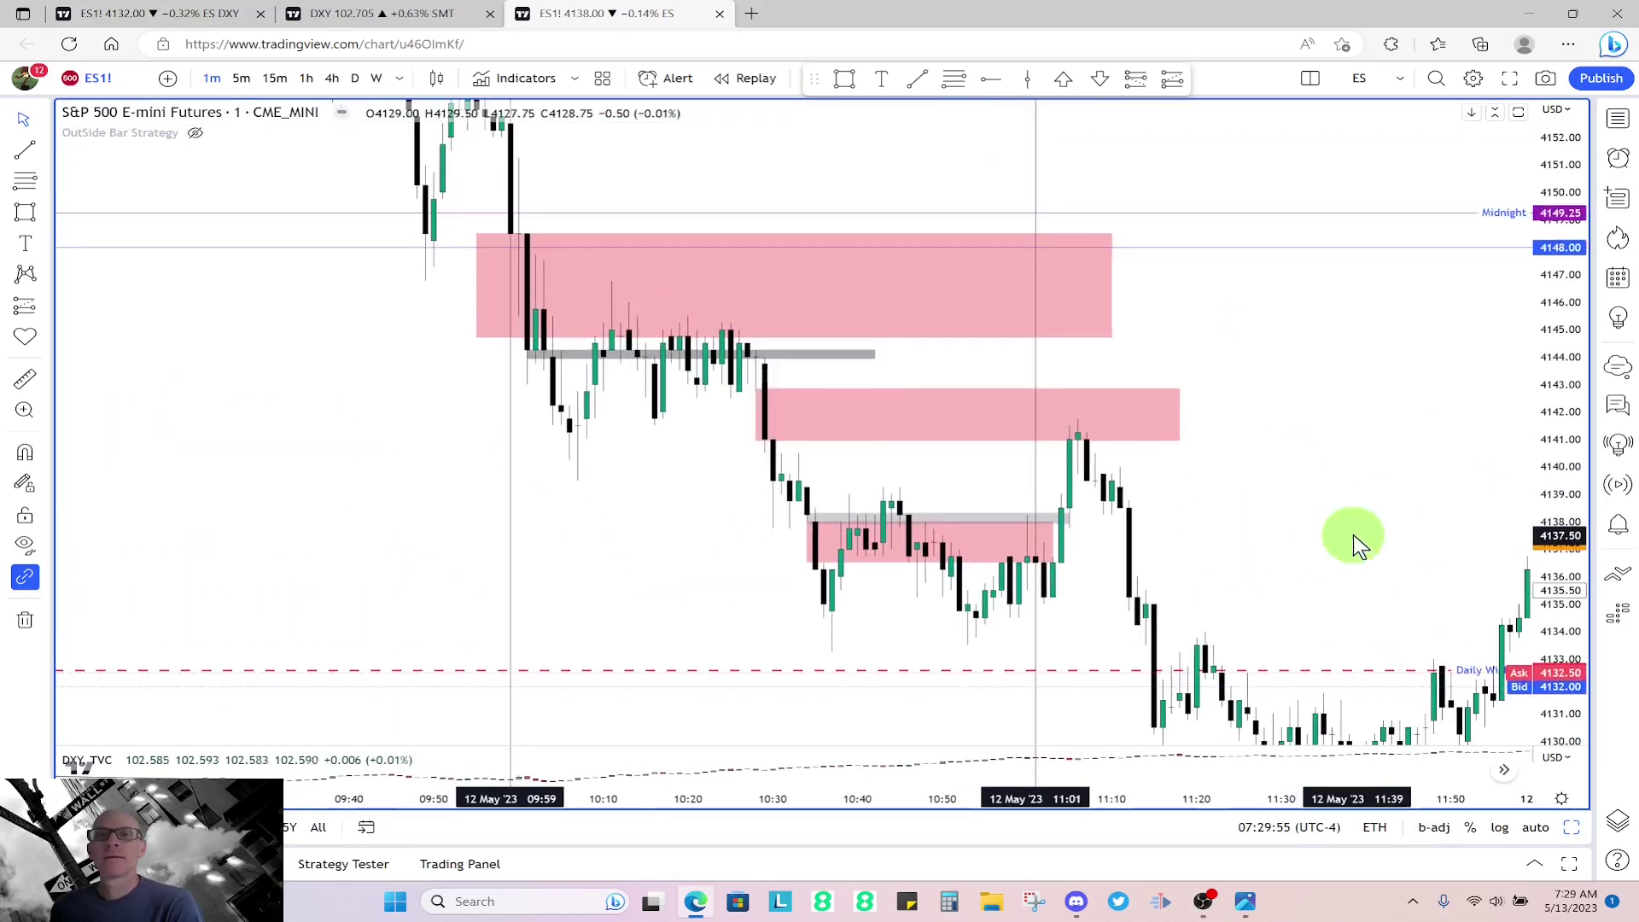
- Switch to the ES DXY layout, show ES on the daily interval with all drawings hidden, and magnify the recent candles
left_click(355, 15)
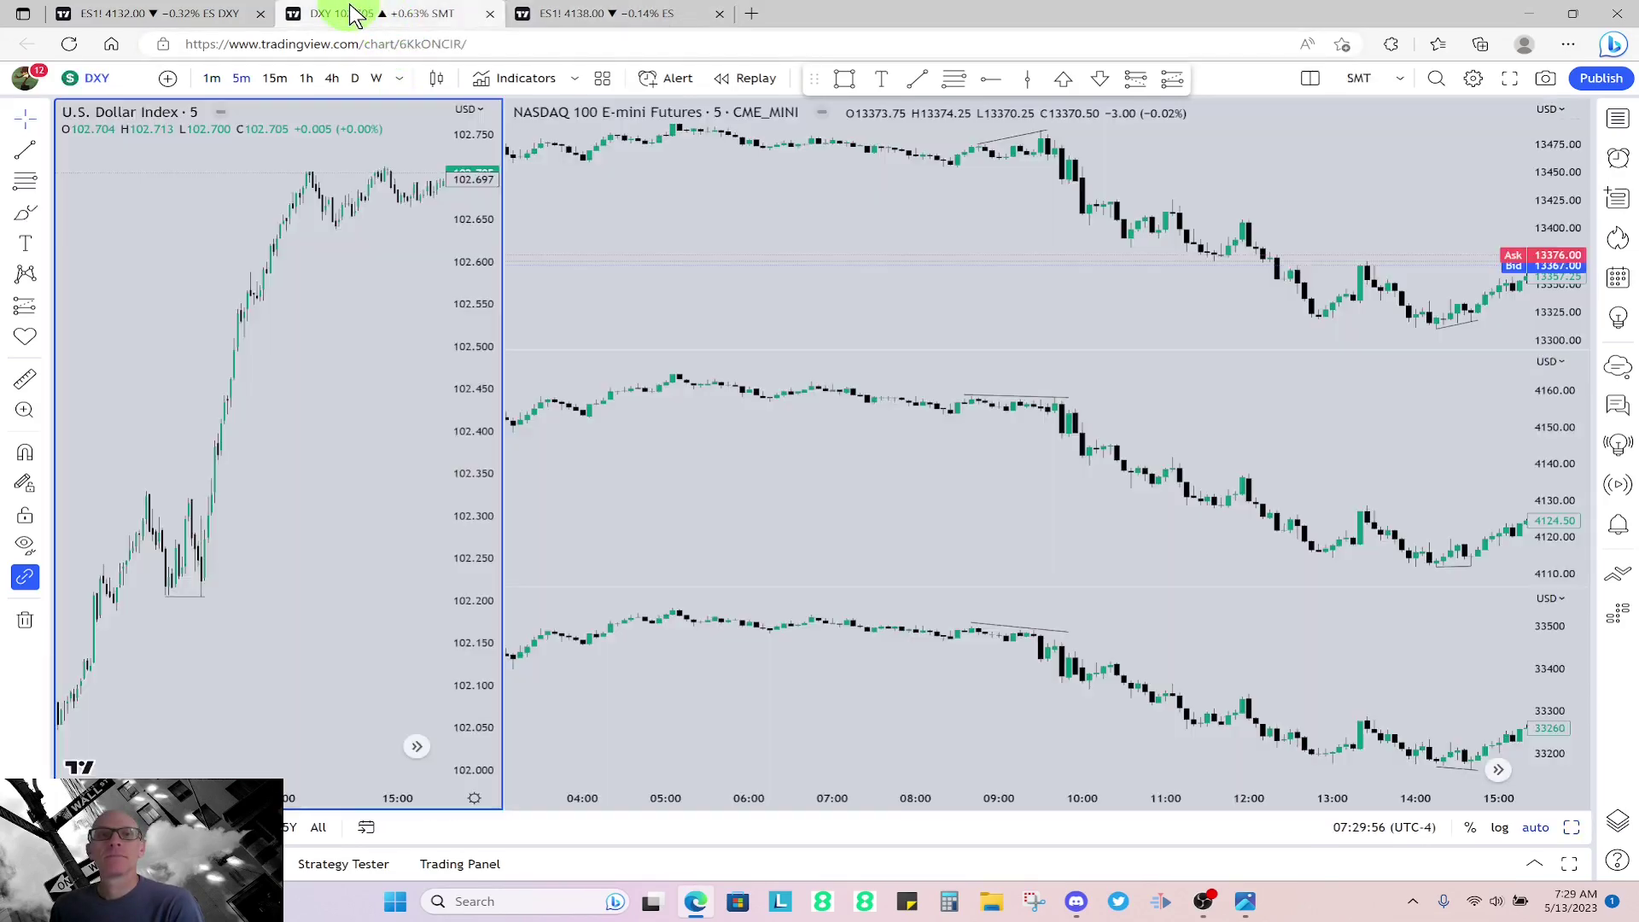
left_click(141, 19)
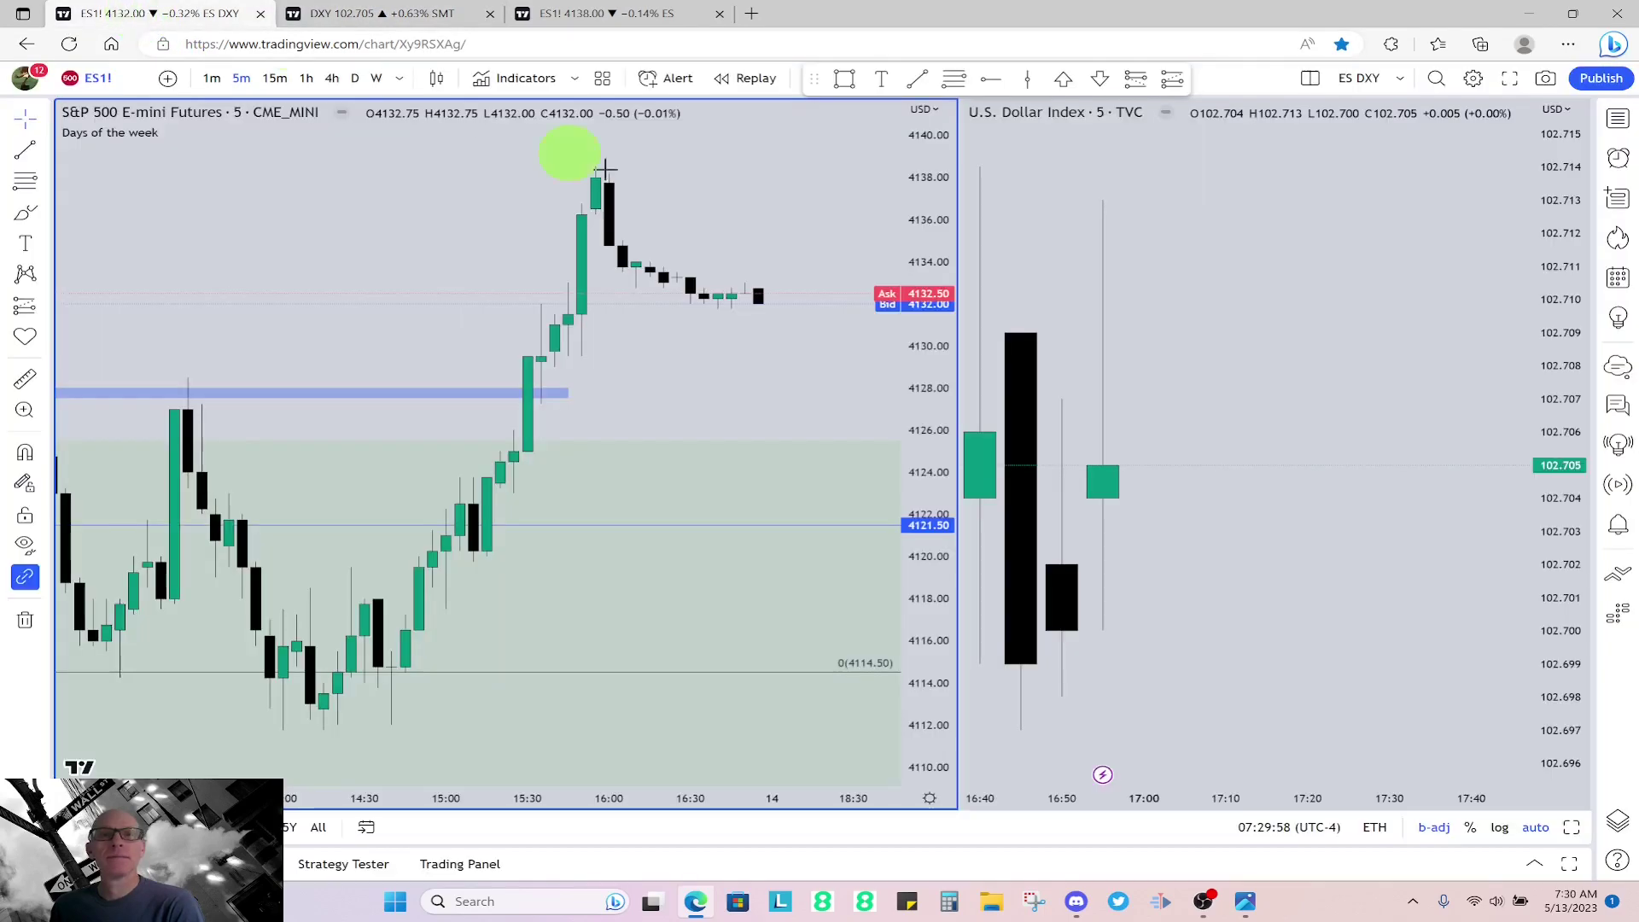
left_click(354, 78)
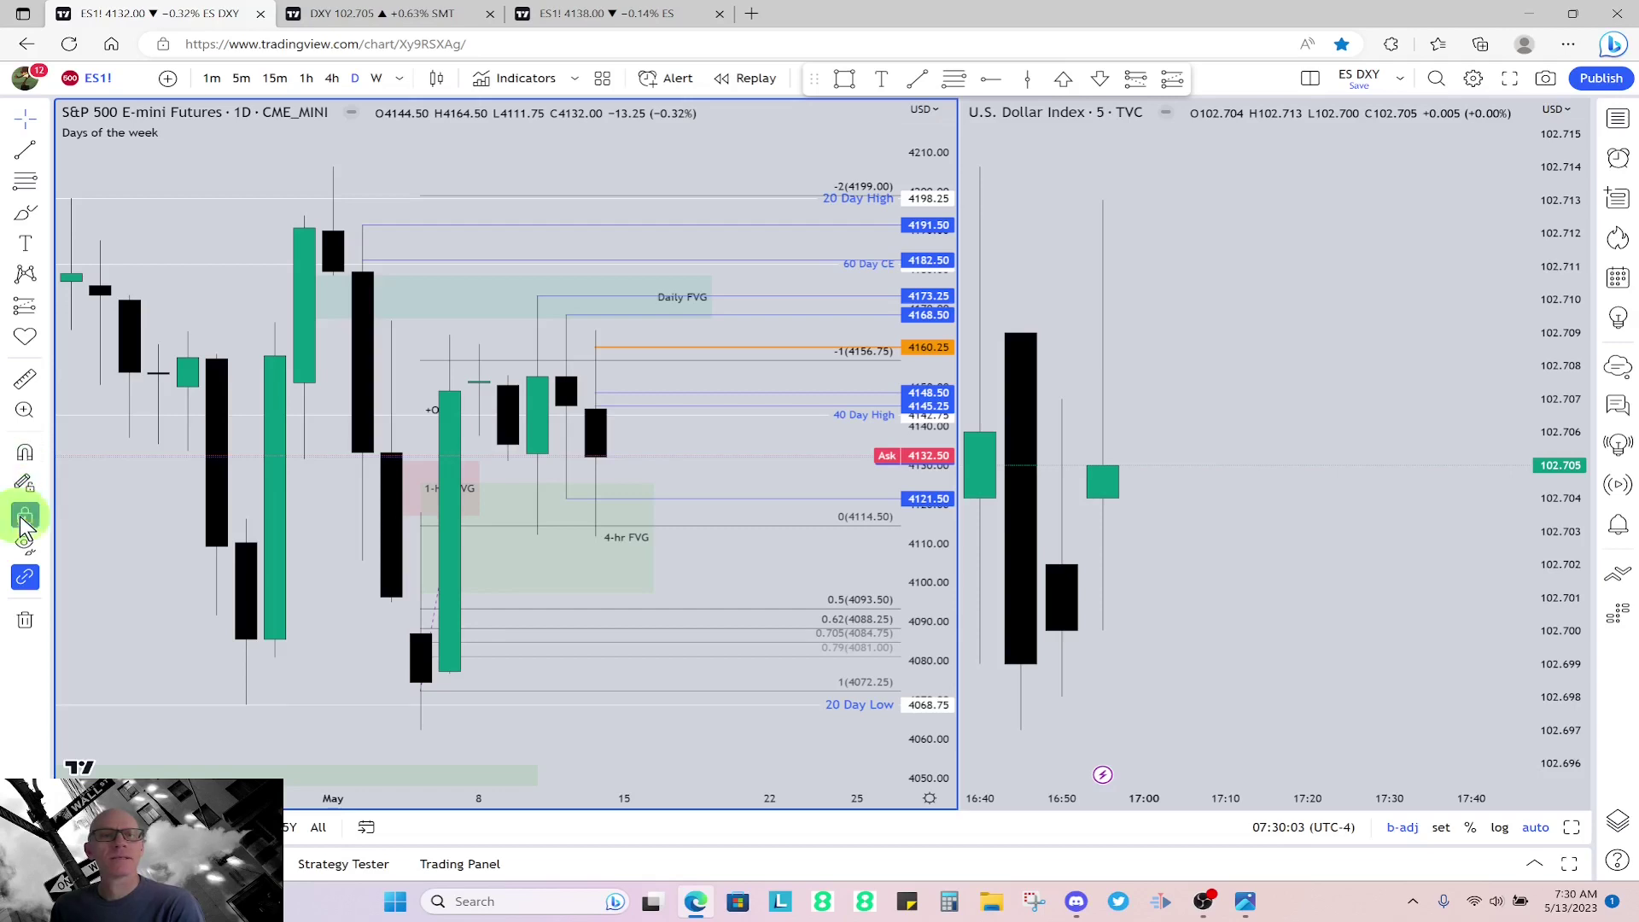
left_click(24, 543)
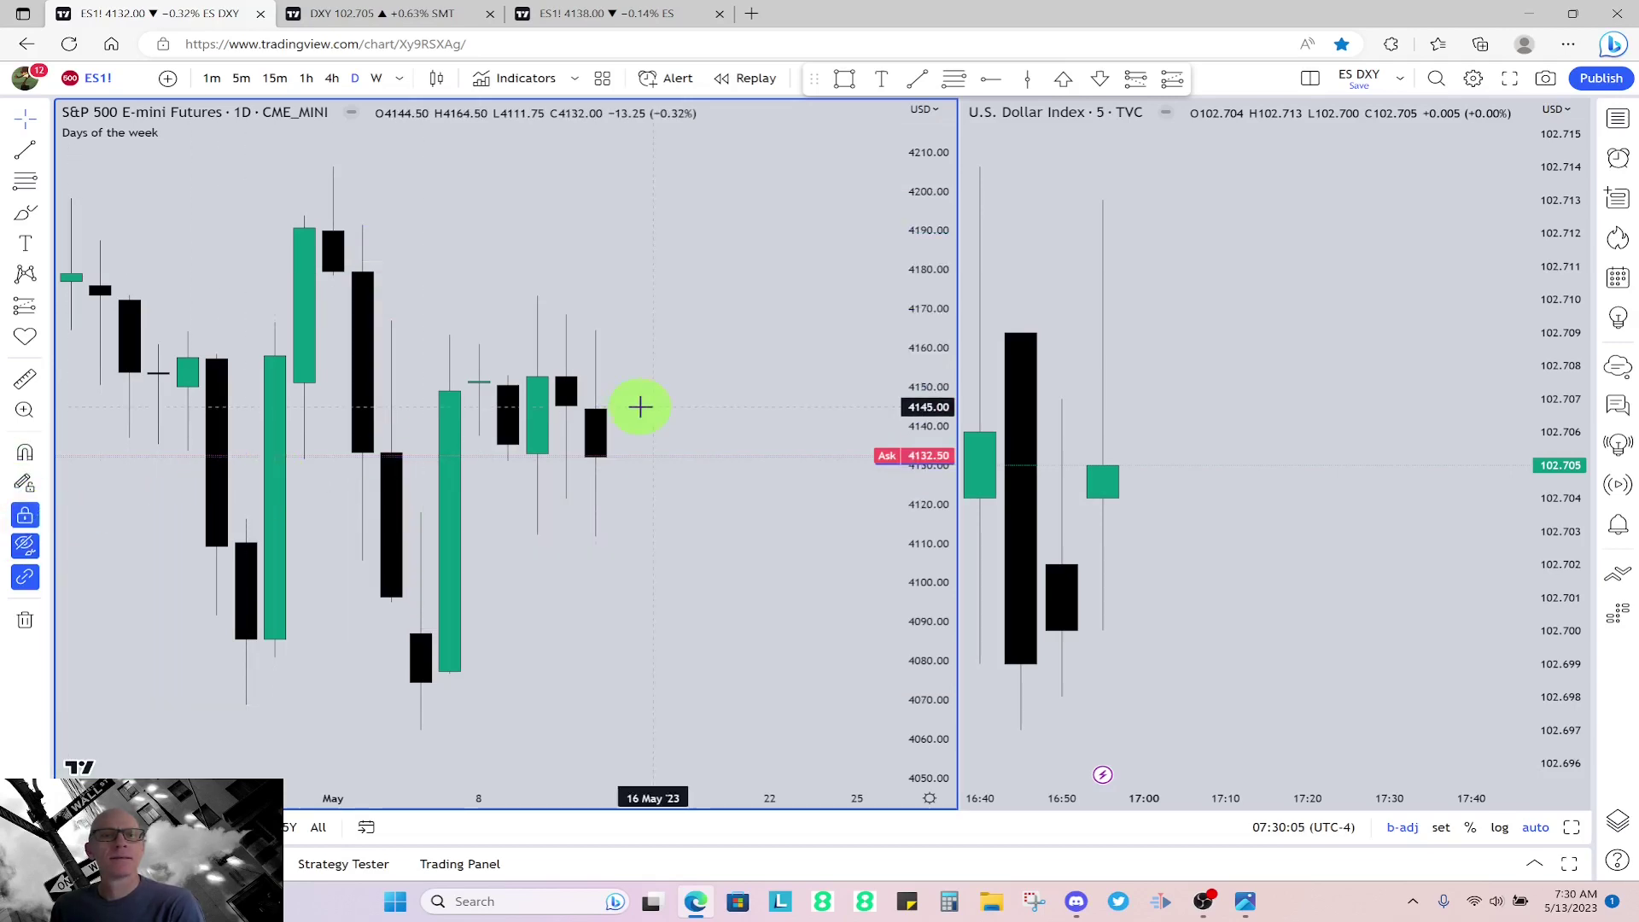
scroll(640, 406, "up", 1)
left_click_drag(602, 320, 816, 280)
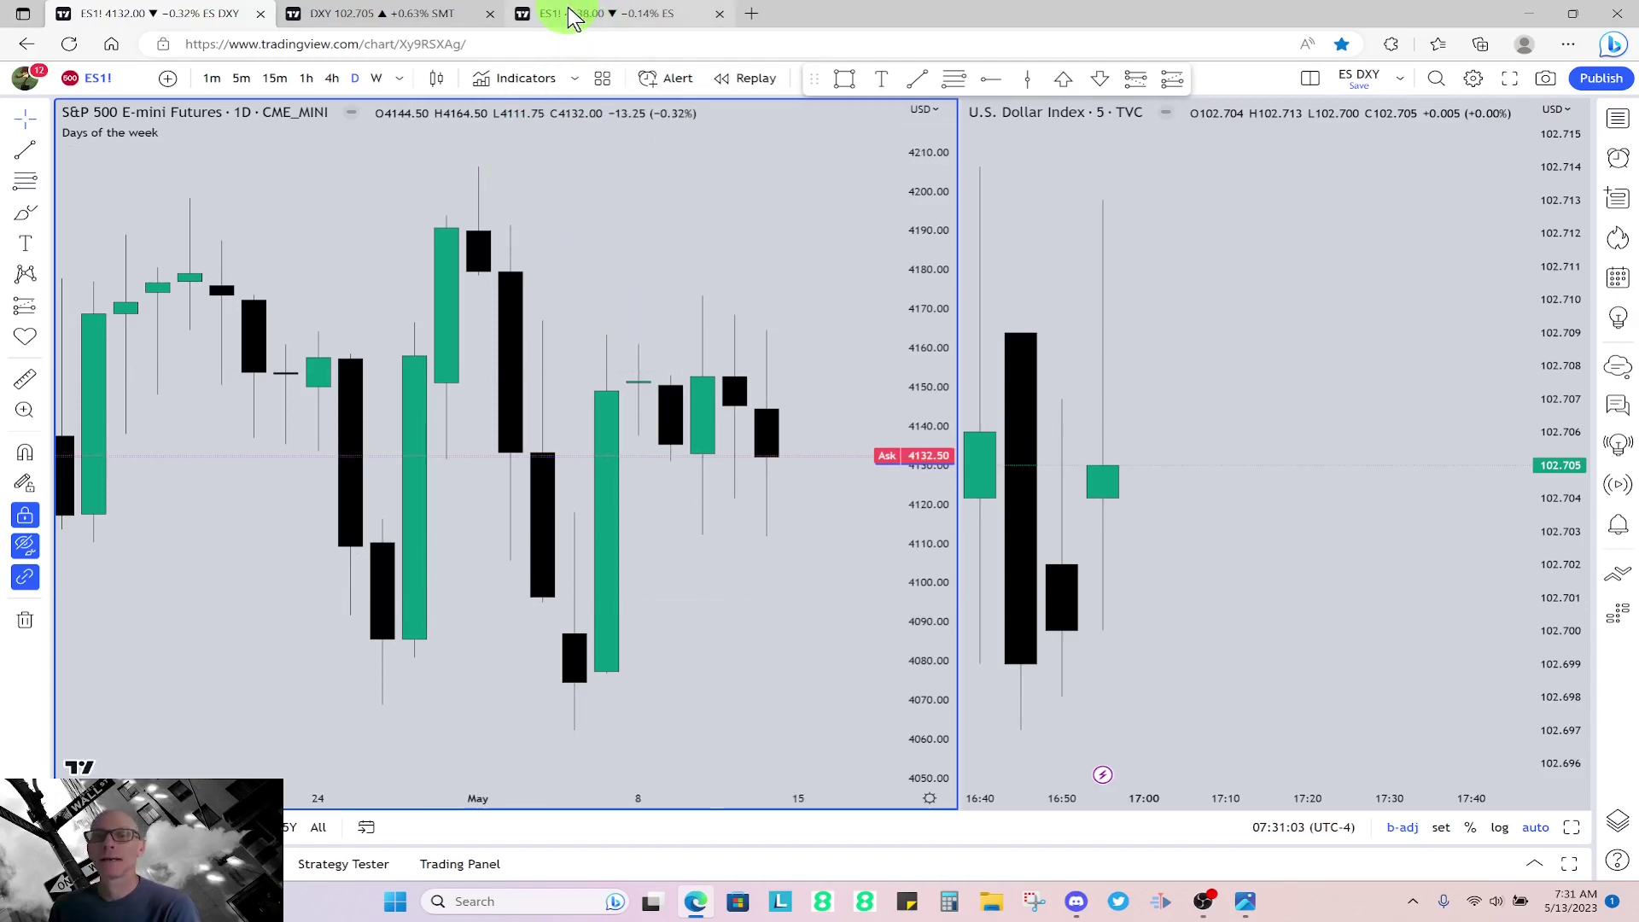
- Return to the 1-minute ES layout and delete the middle pink rectangle and the lower pink zone with its light gray strip
mouse_move(573, 18)
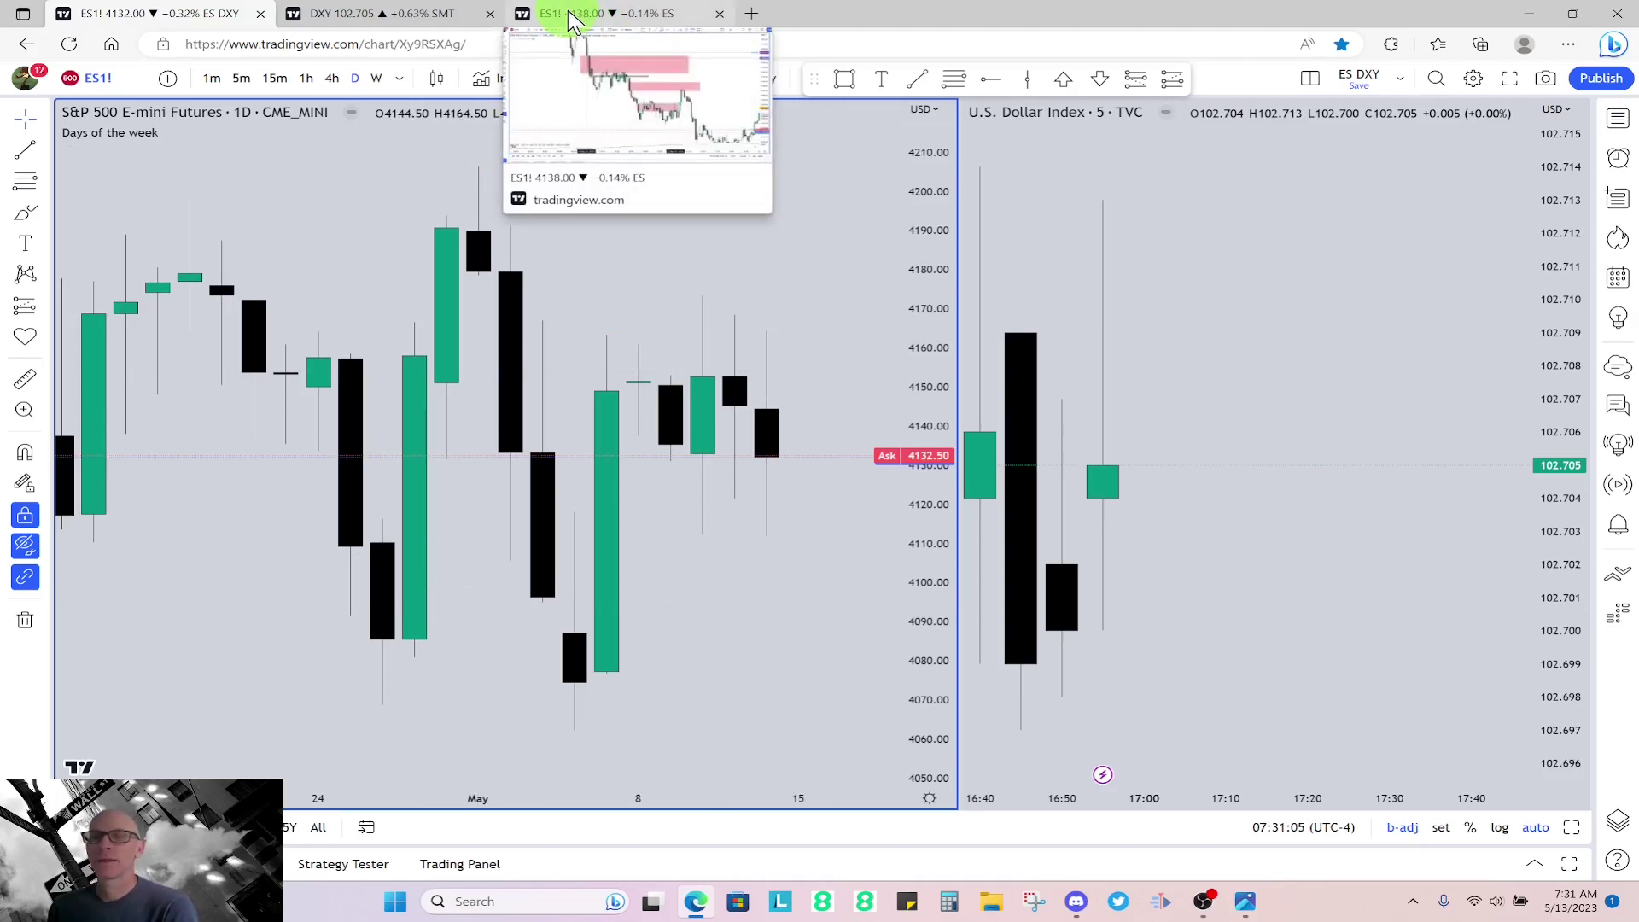
left_click(573, 17)
scroll(1358, 468, "down", 1)
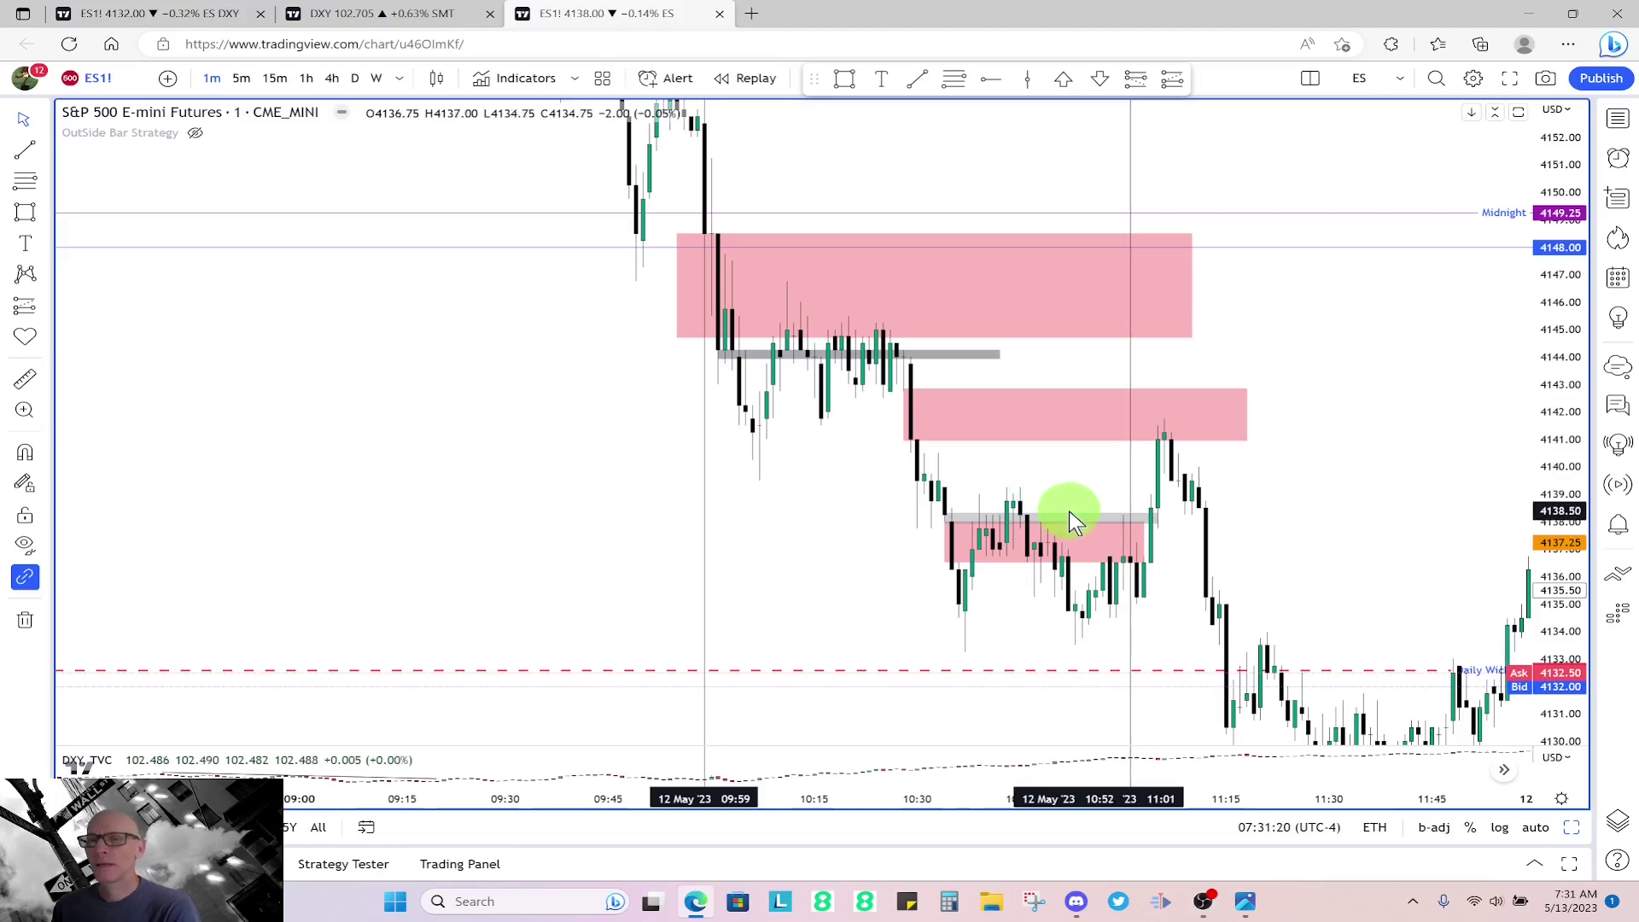
scroll(1062, 510, "up", 3)
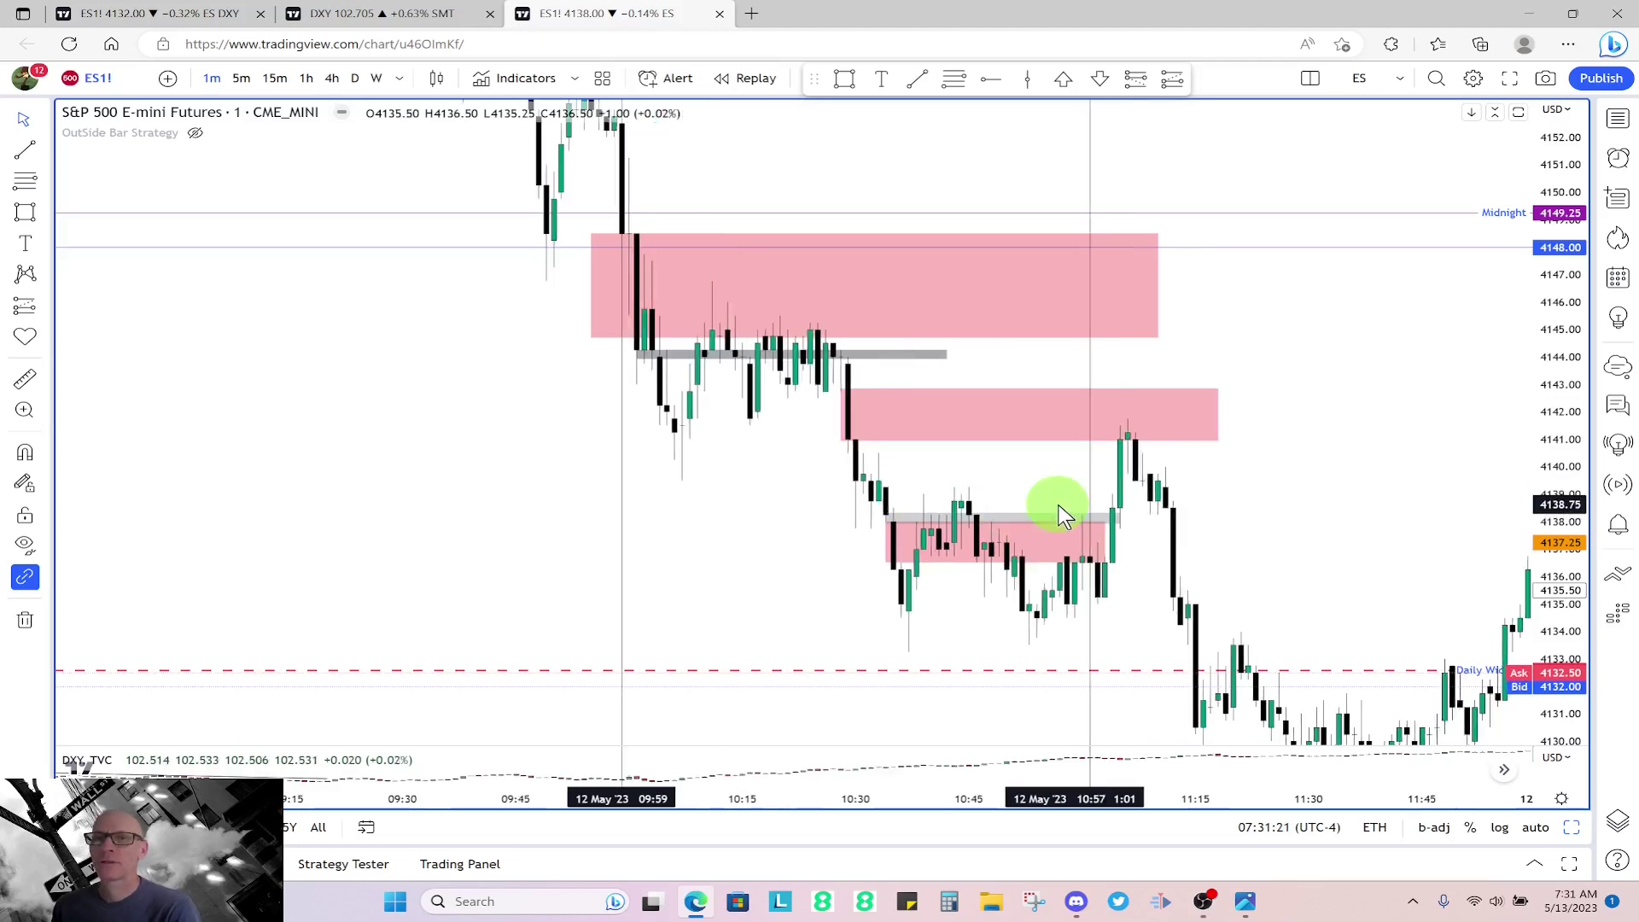
left_click(993, 391)
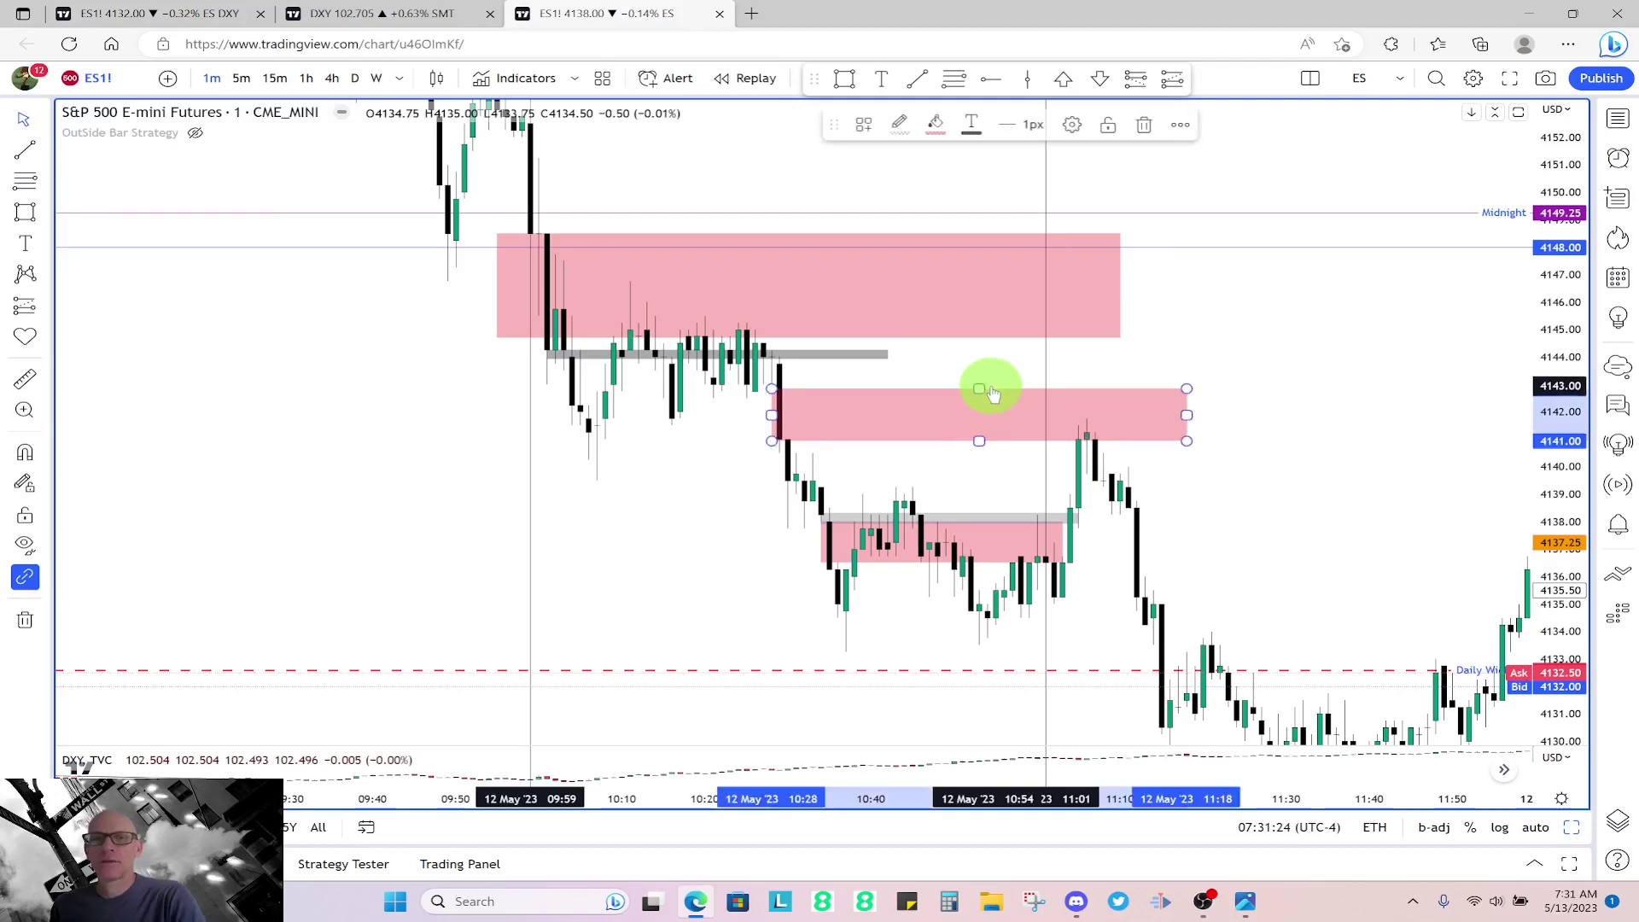
key("Delete")
left_click(992, 530)
key("Delete")
- Delete the dark gray line near 4144 and the upper pink zone from the 1-minute ES chart
left_click_drag(970, 450, 1134, 489)
left_click(978, 395)
key("Delete")
left_click_drag(988, 401, 1058, 410)
left_click(1072, 374)
key("Delete")
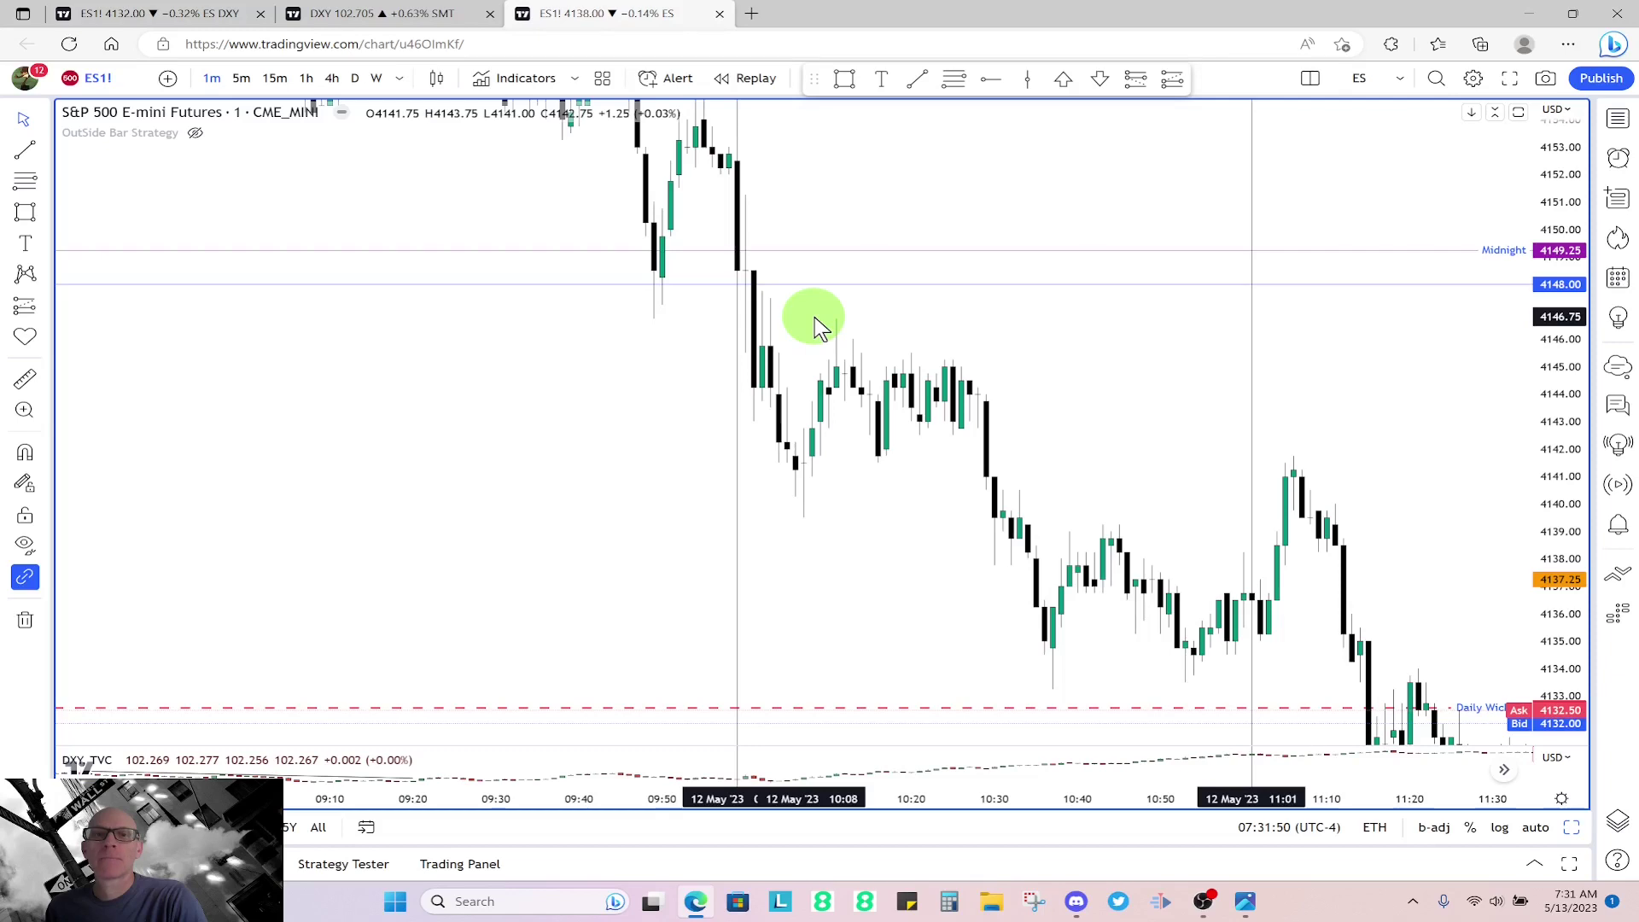
- Draw a thin gray rectangle on the 1-minute ES chart from 4147.25 at 10:00 to 4146.75 at 10:15
left_click_drag(922, 376, 1115, 347)
scroll(904, 377, "up", 2)
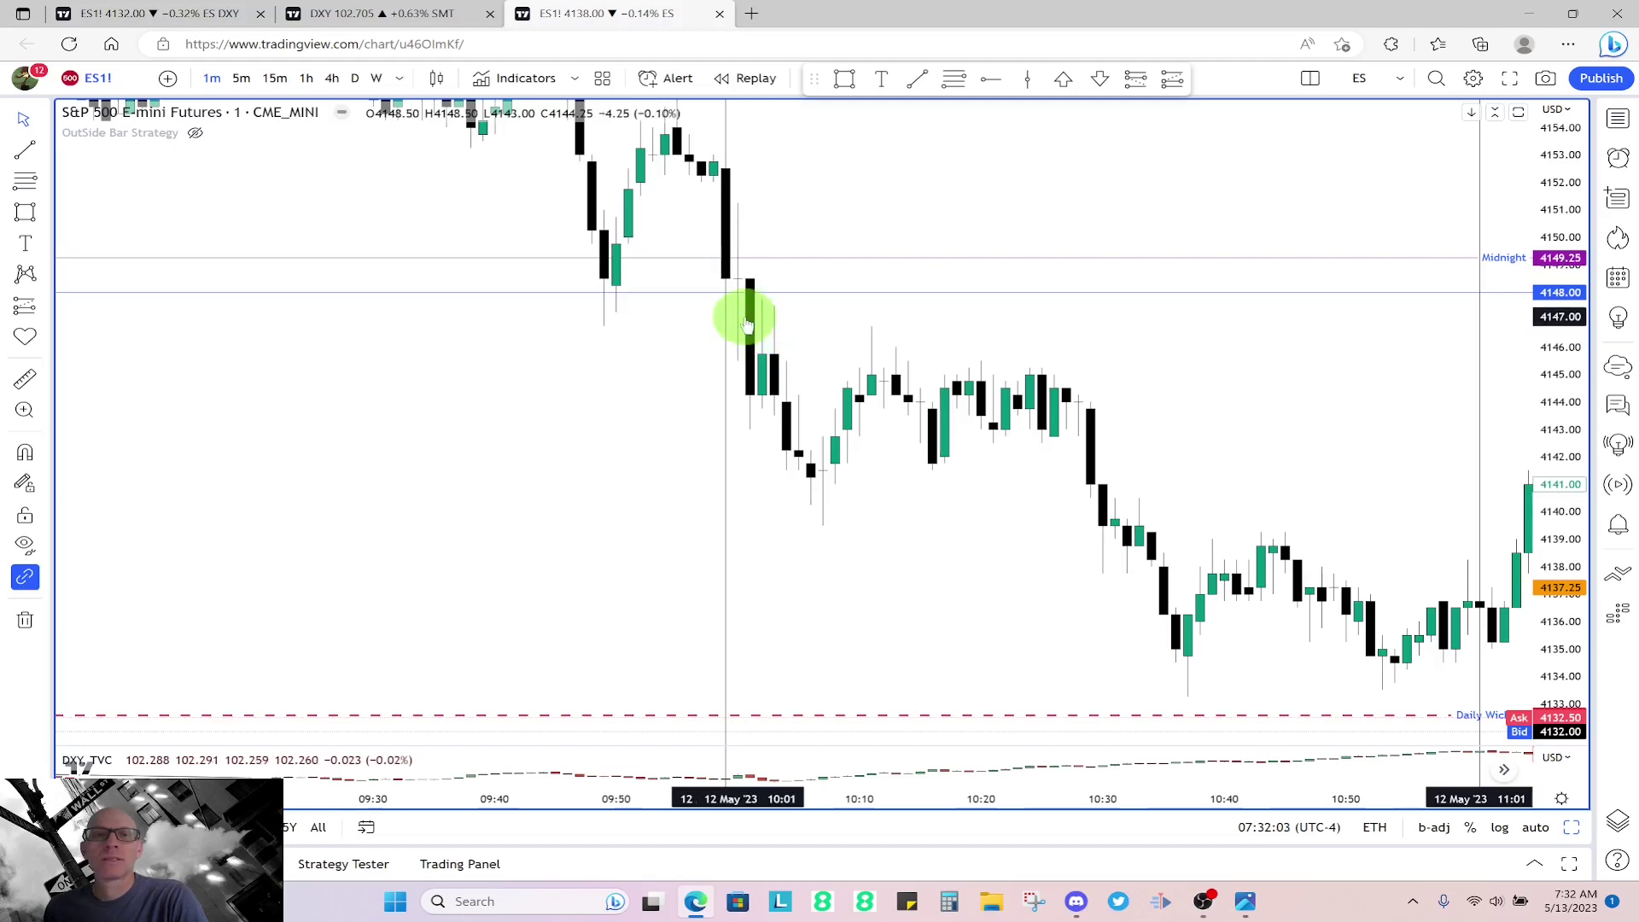
left_click(44, 215)
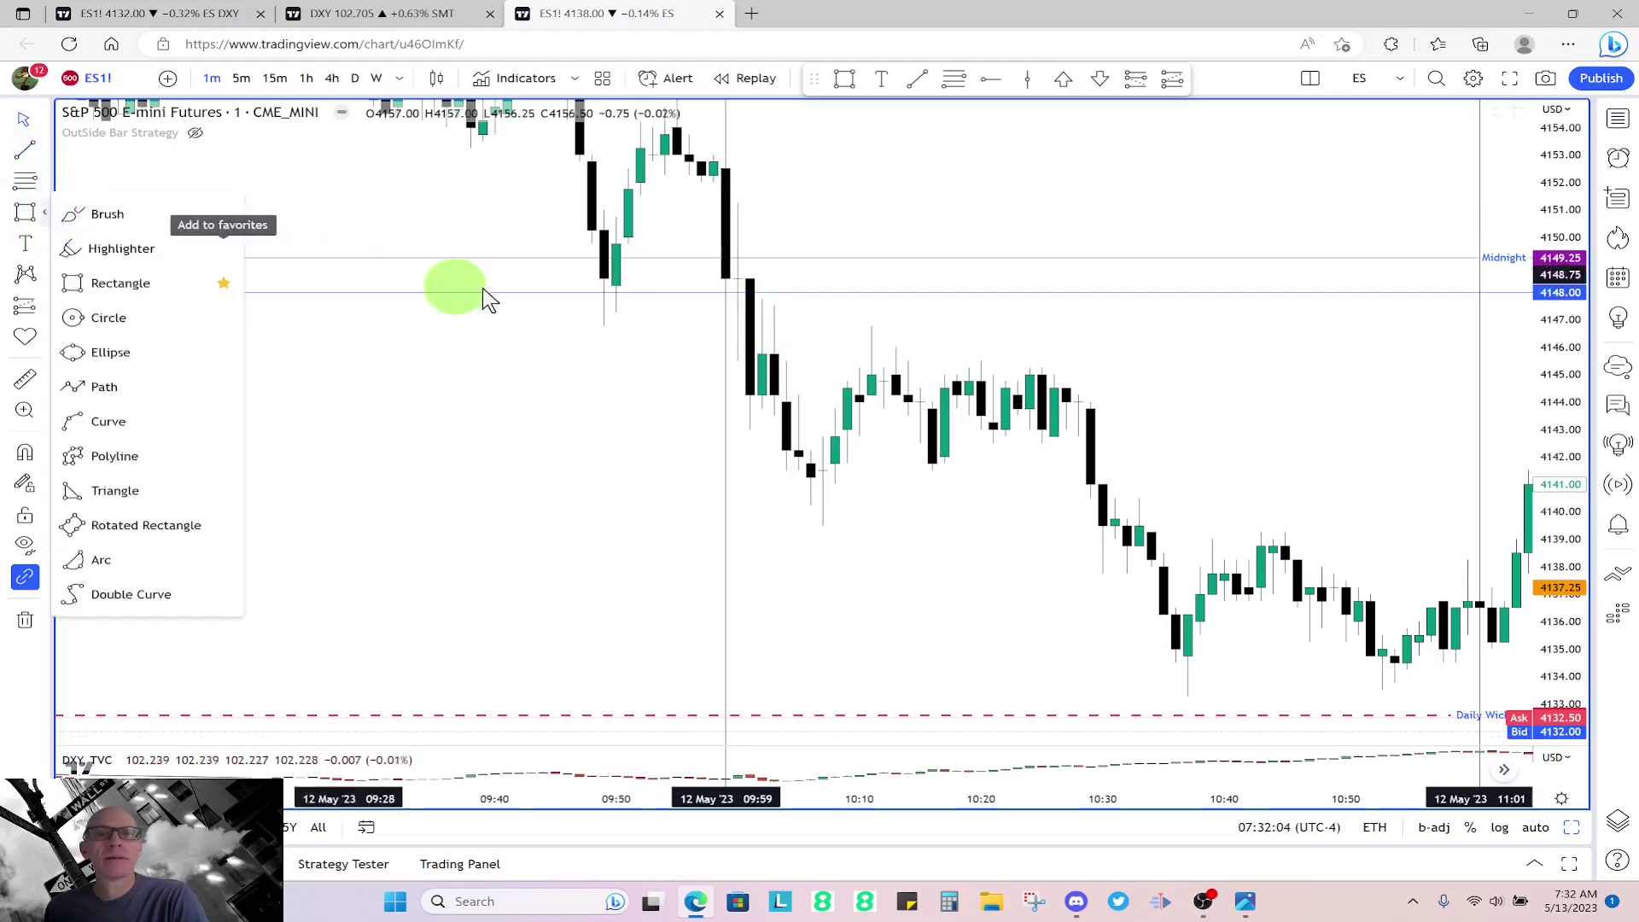
left_click(739, 314)
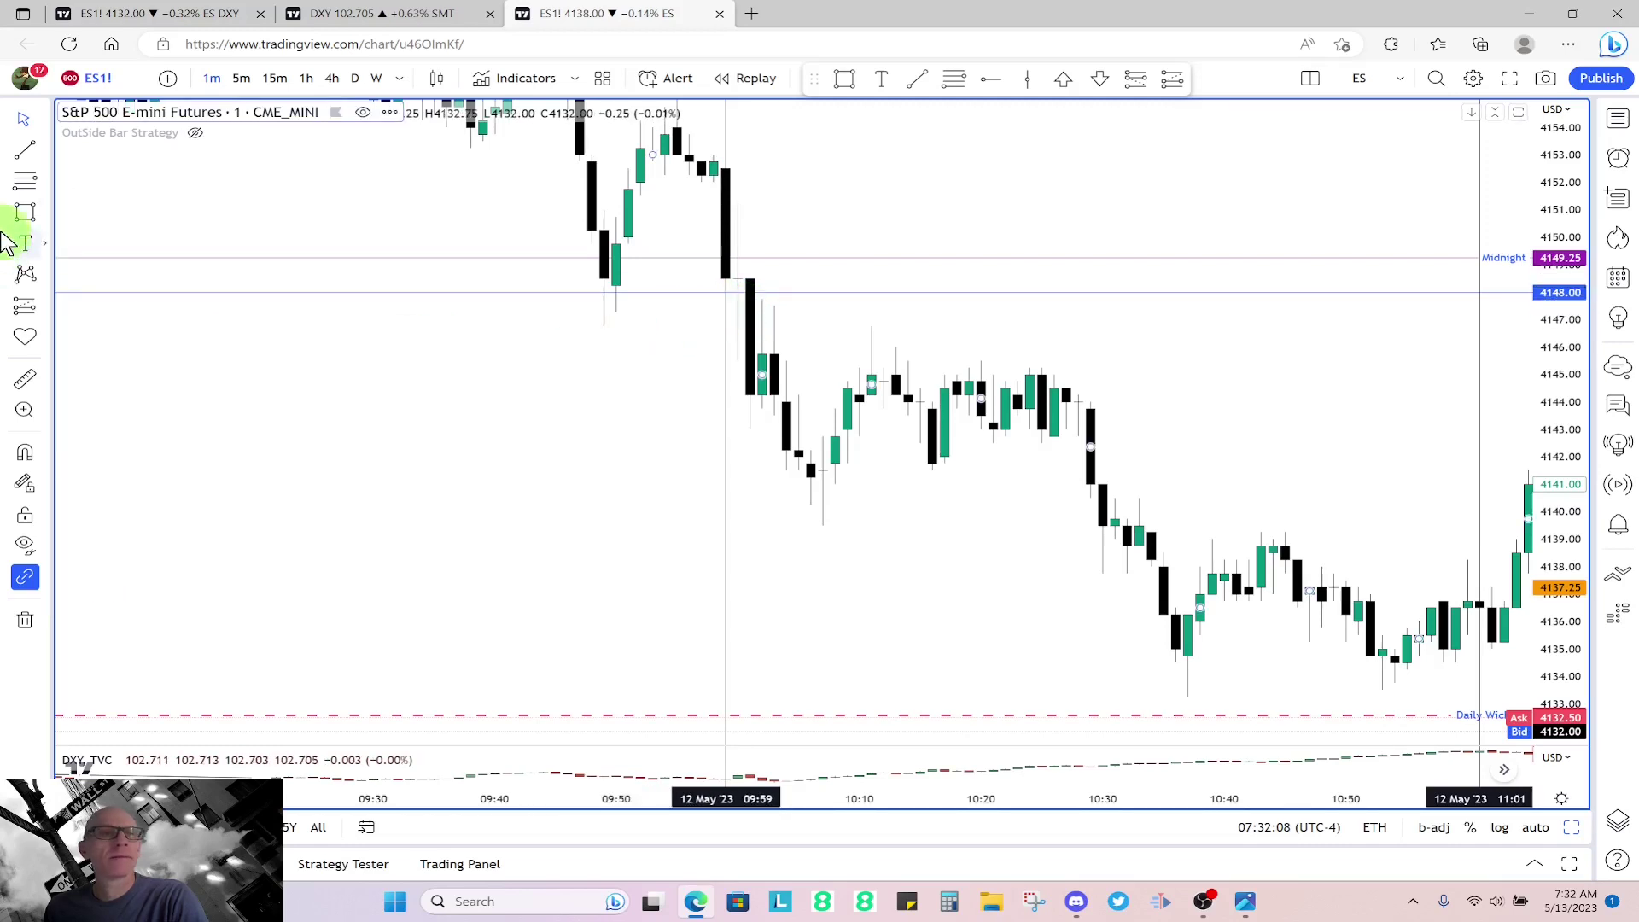
left_click(26, 213)
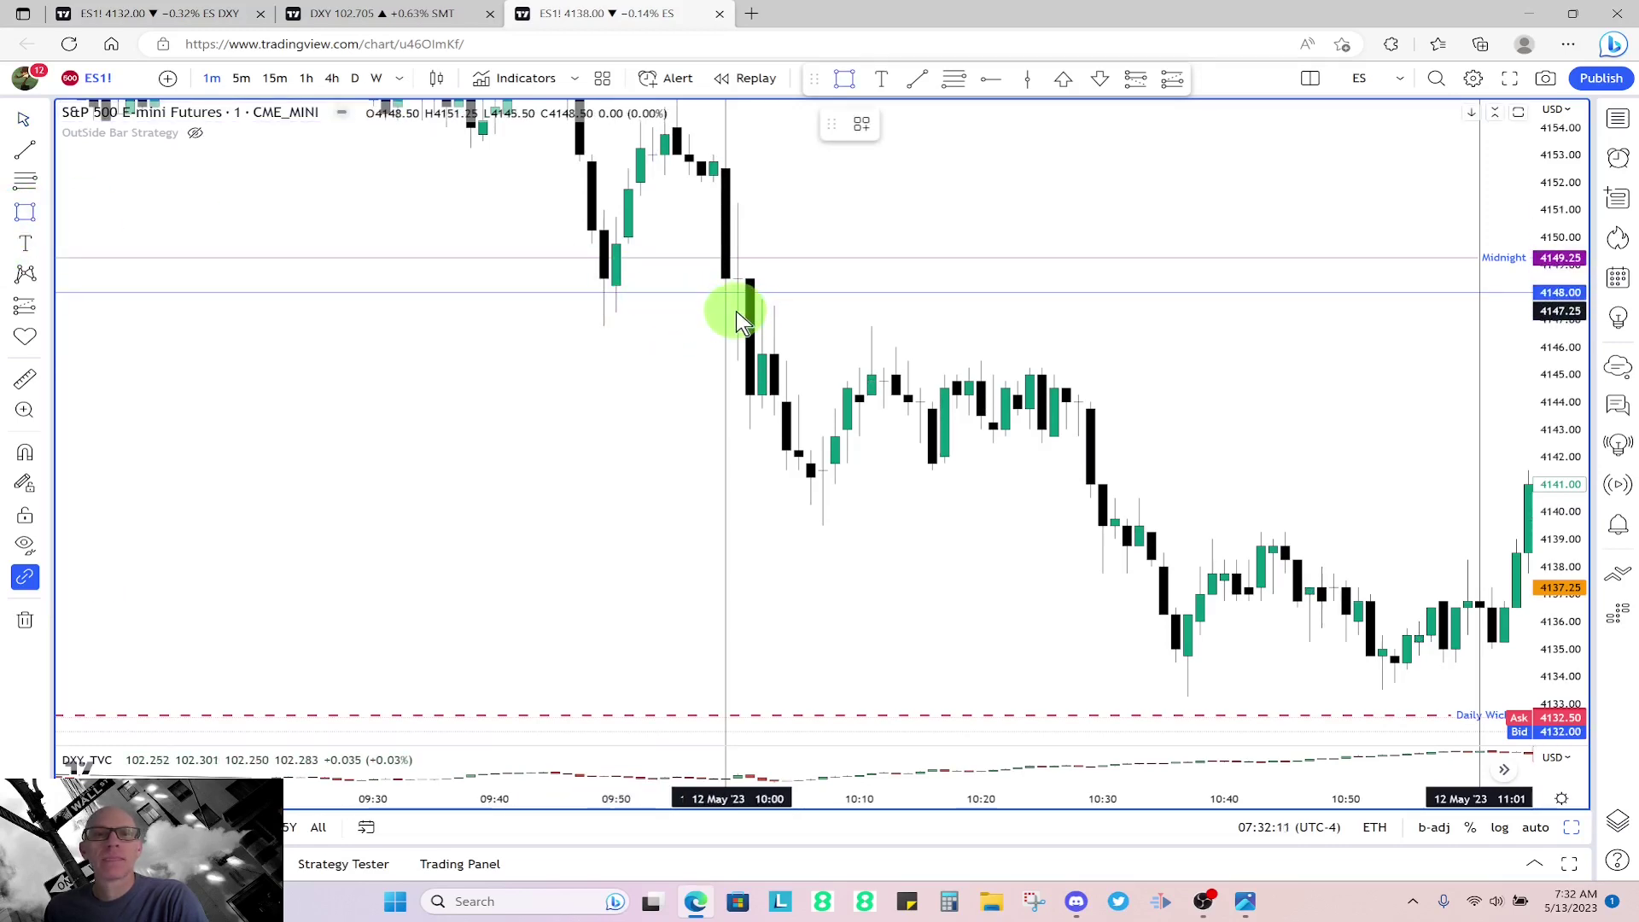
left_click(739, 314)
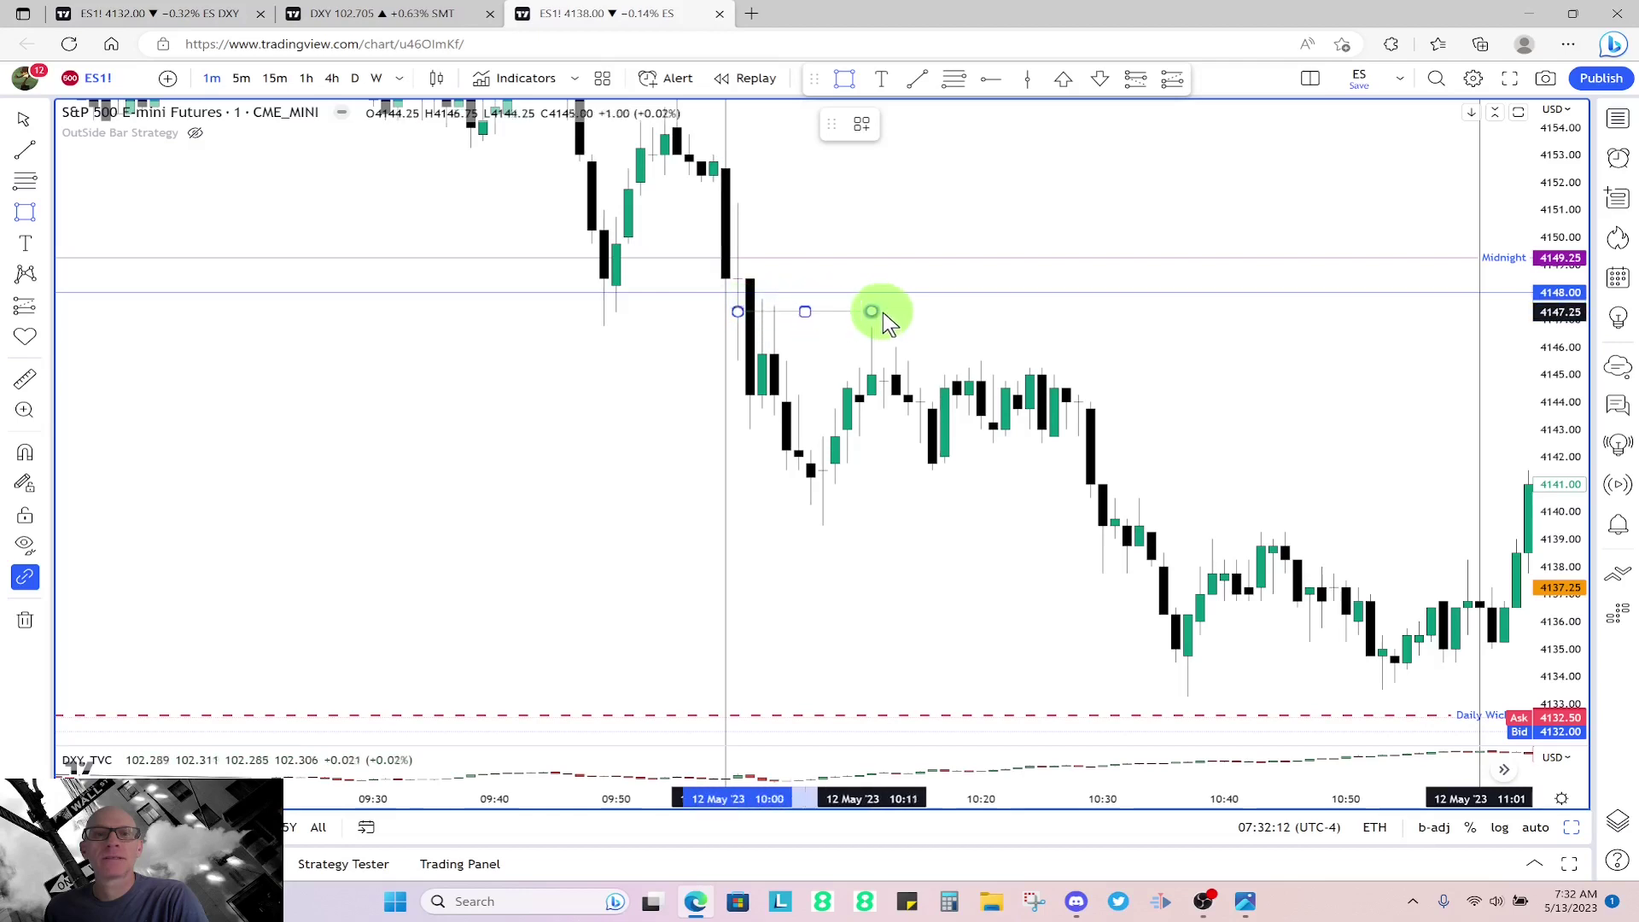
left_click(920, 325)
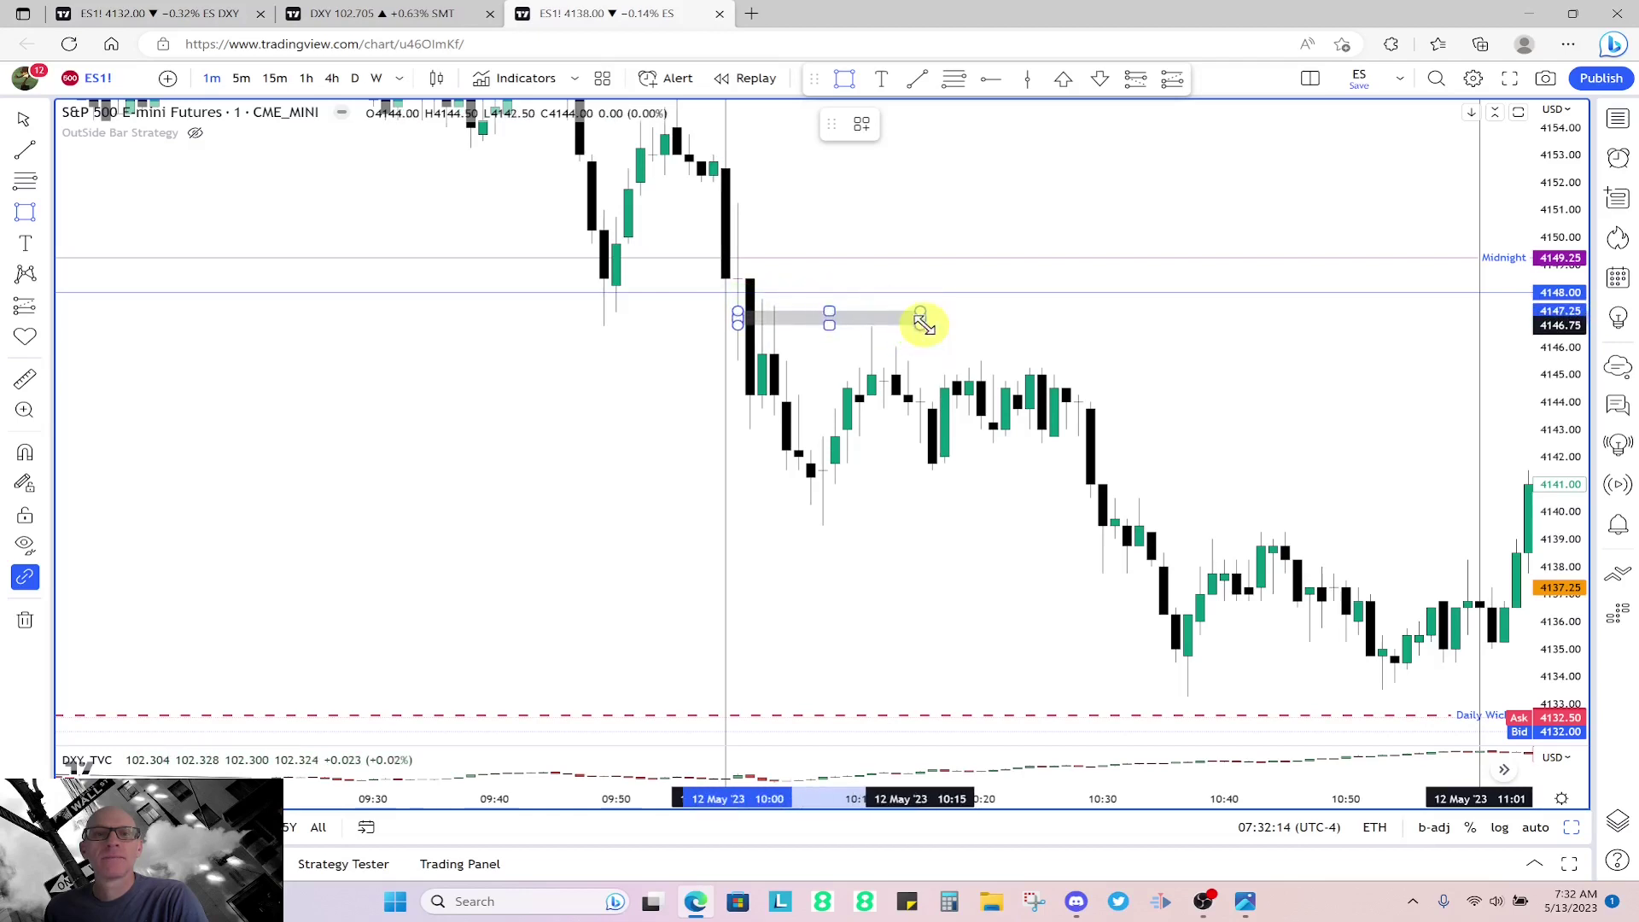
- Enable magnet snapping and draw a Fib Retracement over the 10:02 candle's upper wick, from 4145.75 to 4147.75
left_click(25, 181)
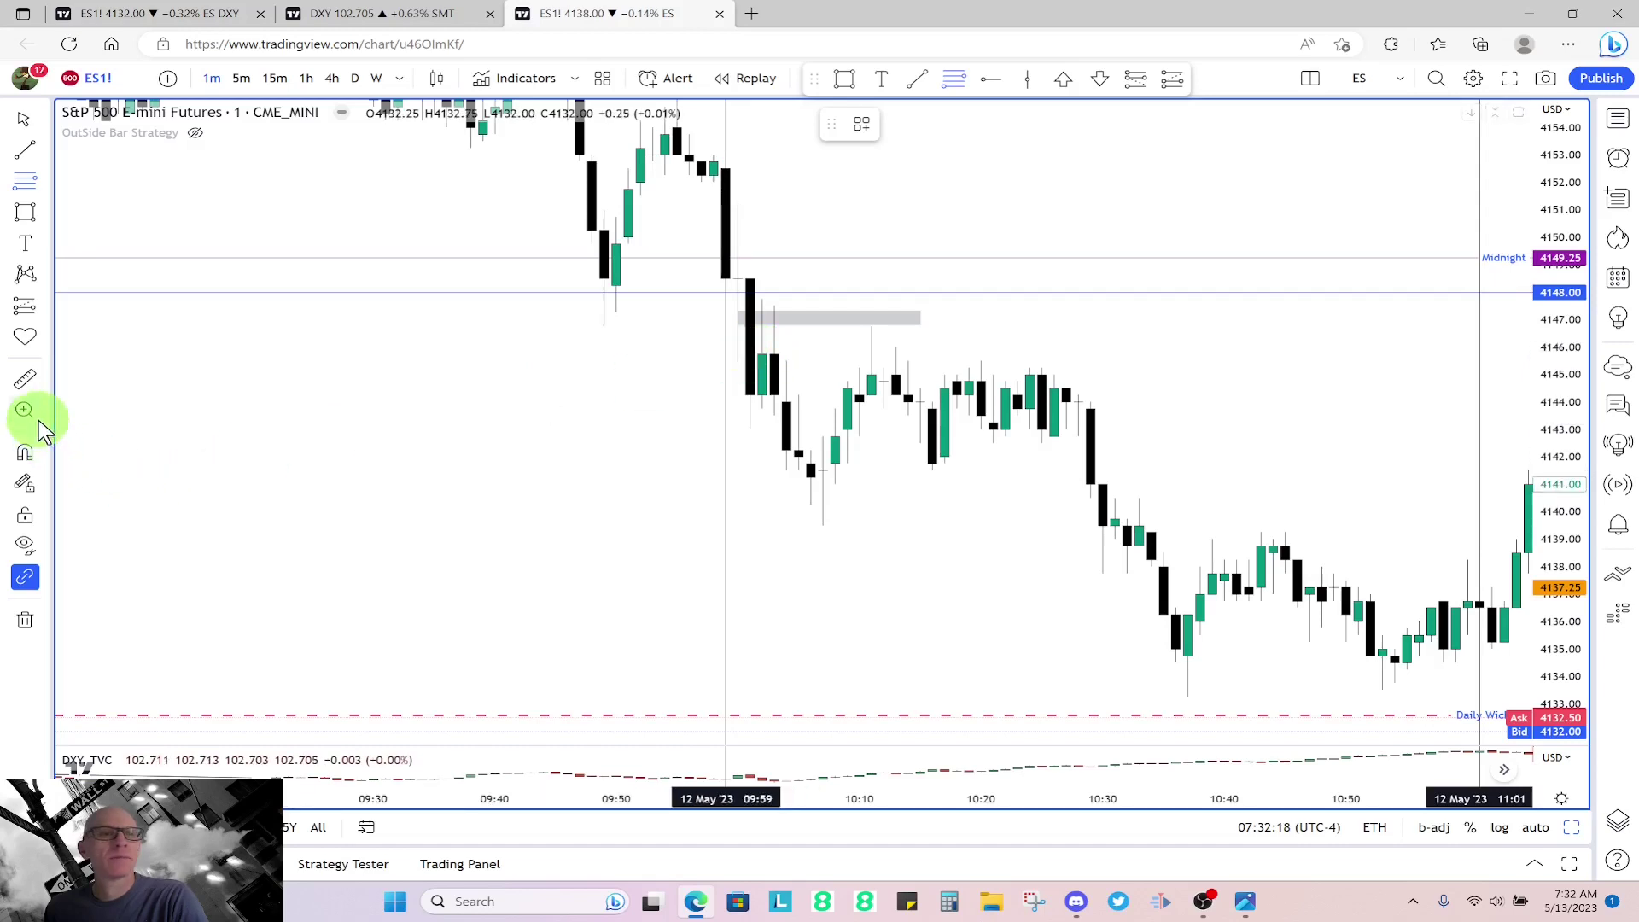
left_click(41, 181)
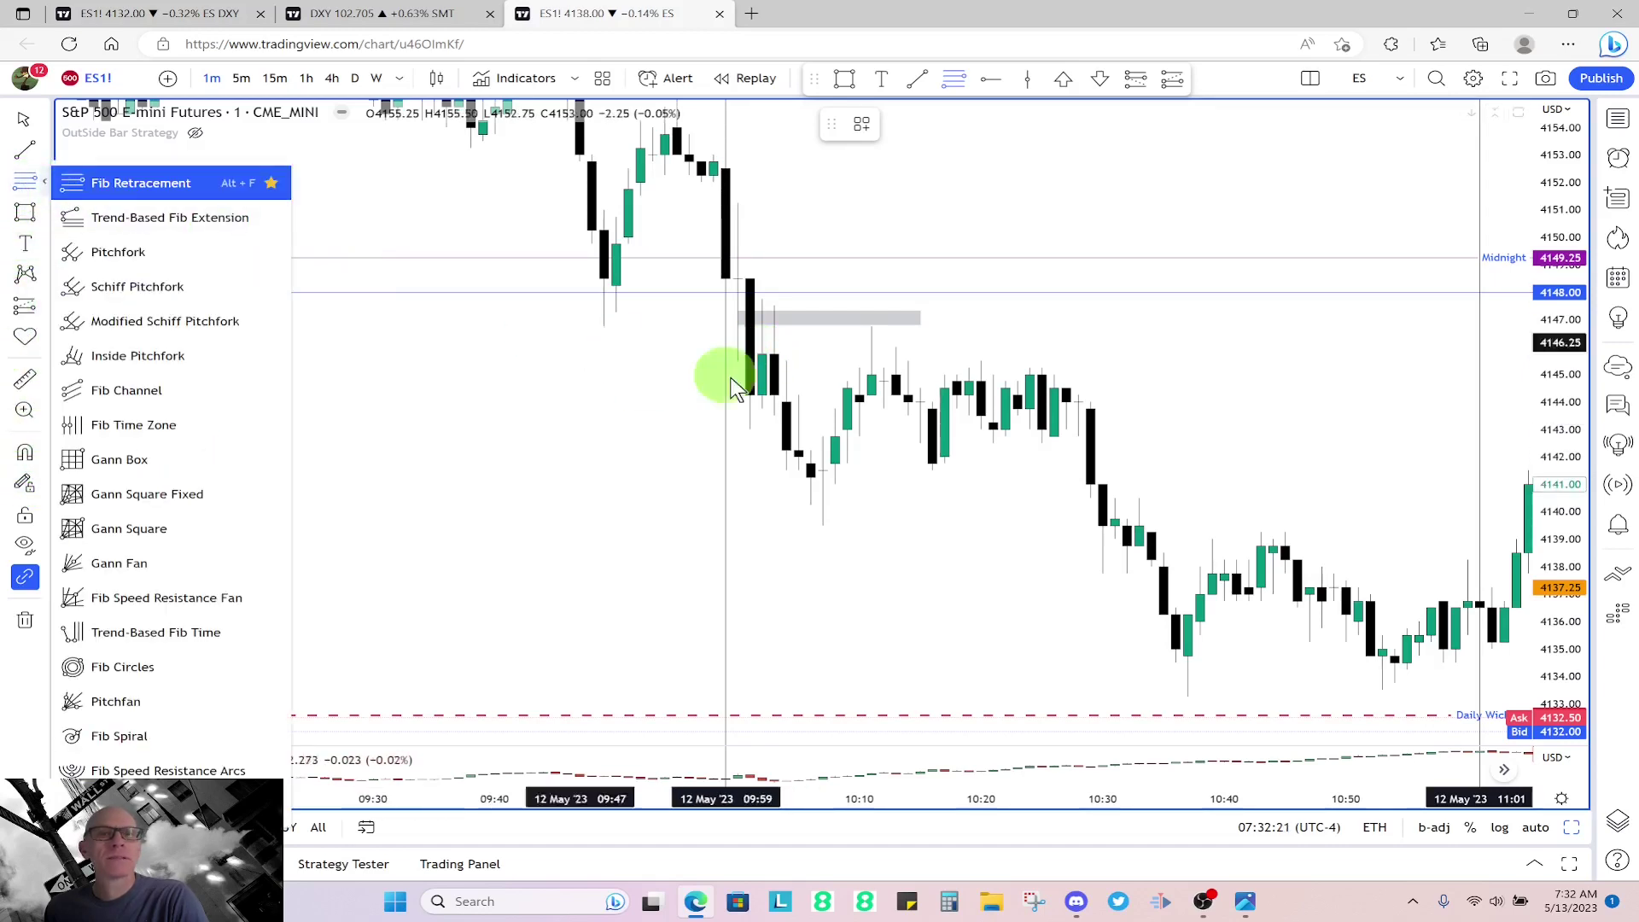
left_click(137, 183)
left_click(25, 453)
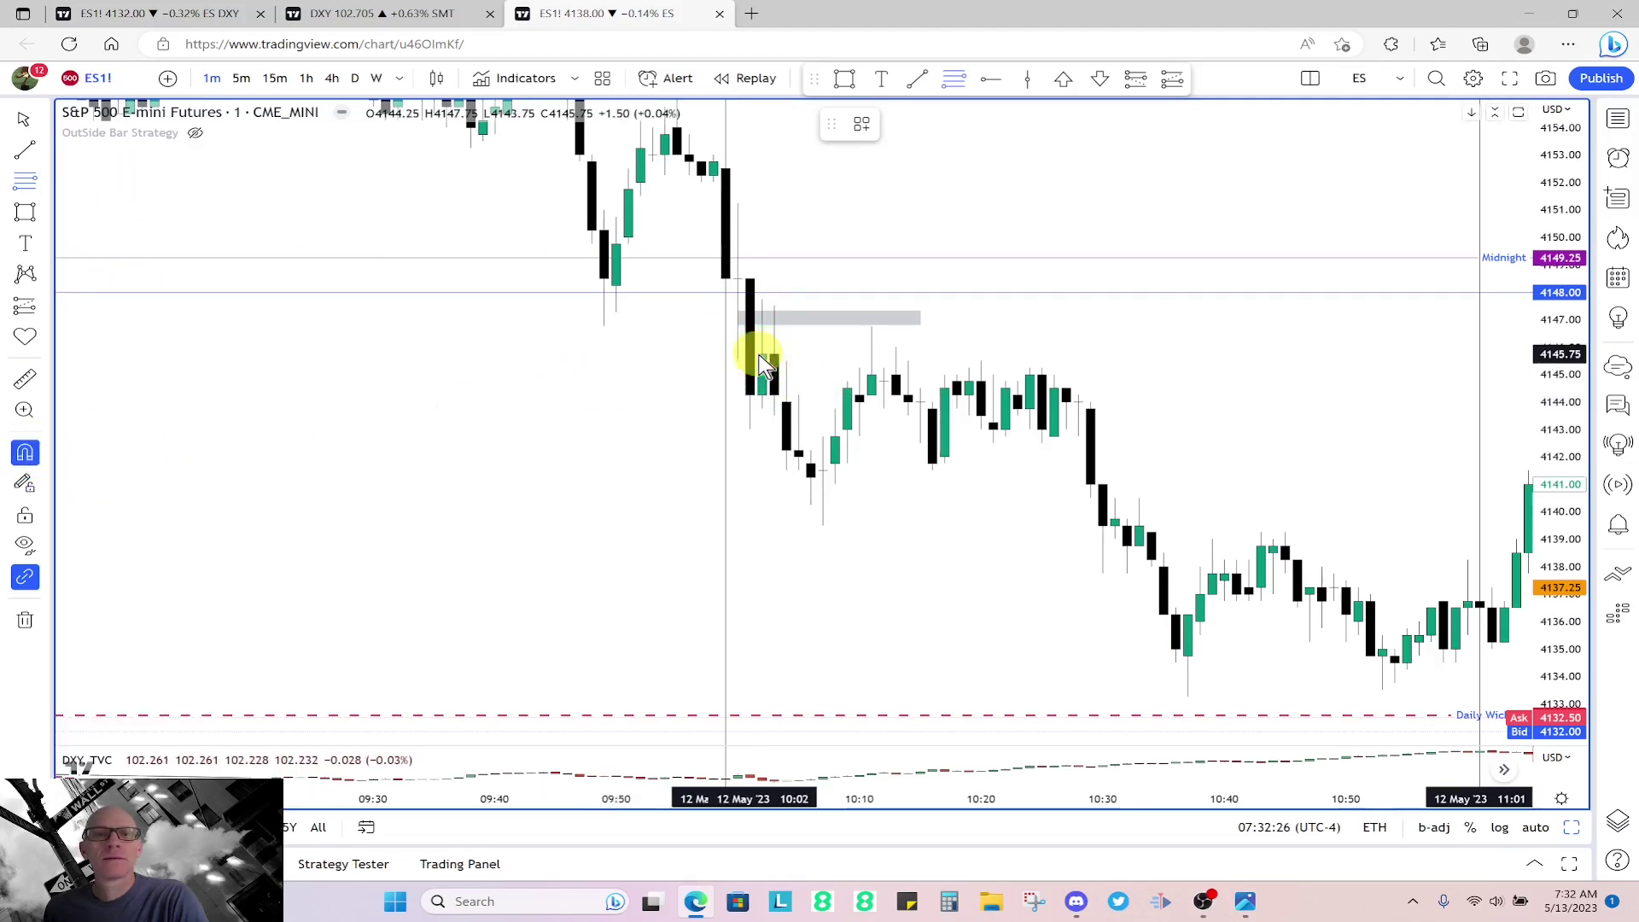
left_click(760, 353)
left_click(765, 299)
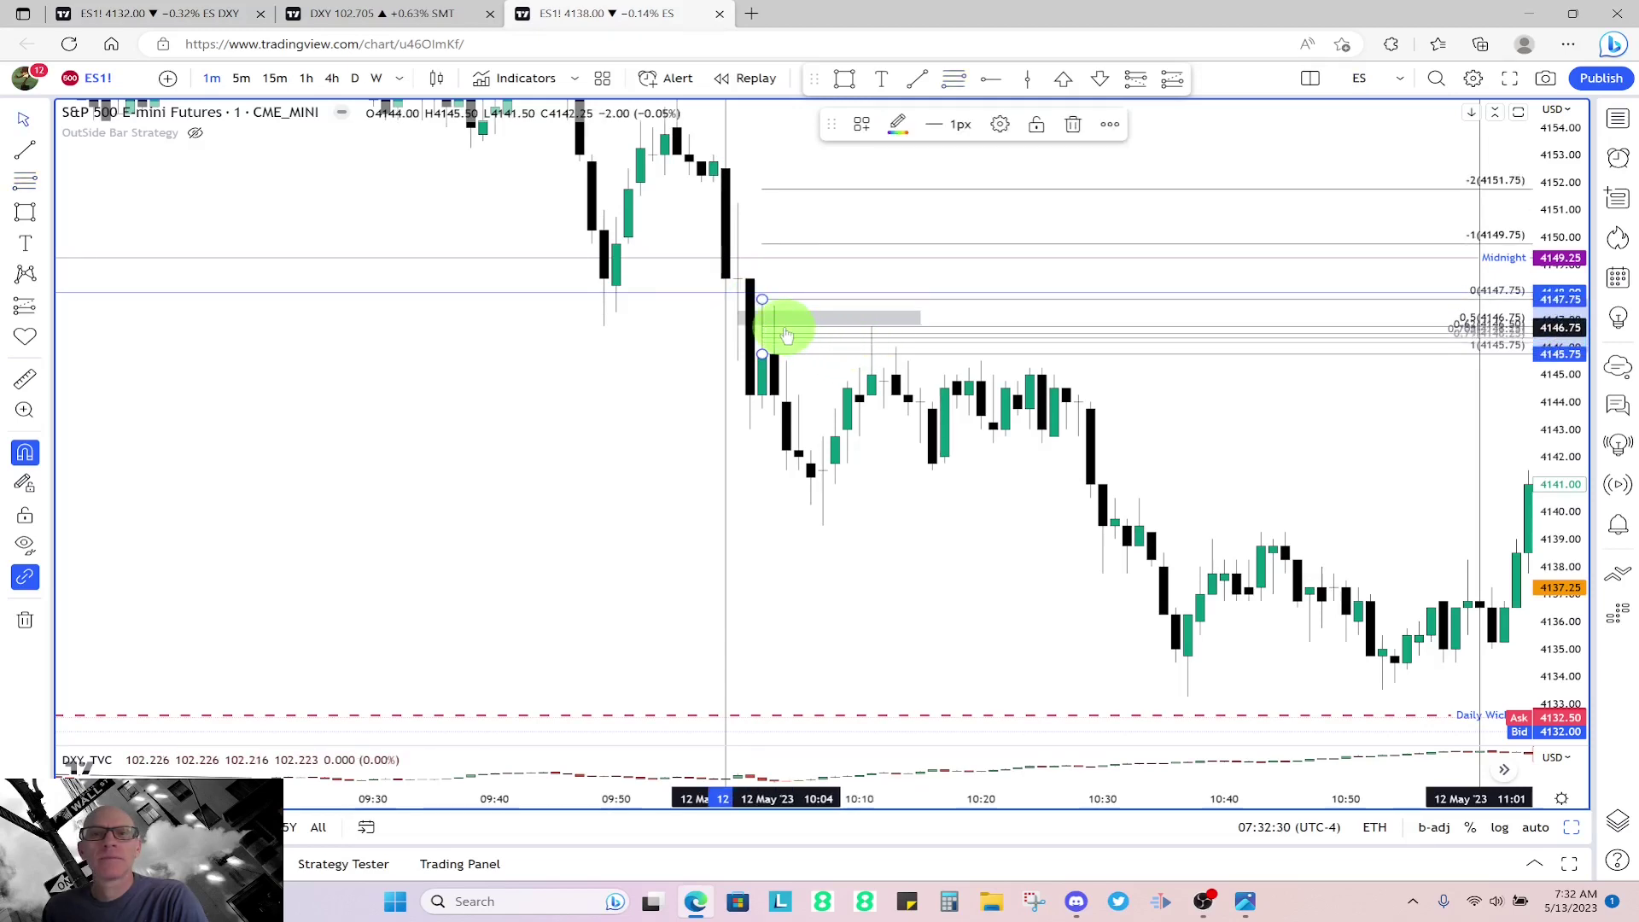
- Extend the gray rectangle's end to about 10:18 and delete the Fib Retracement from the chart
left_click_drag(914, 320, 958, 322)
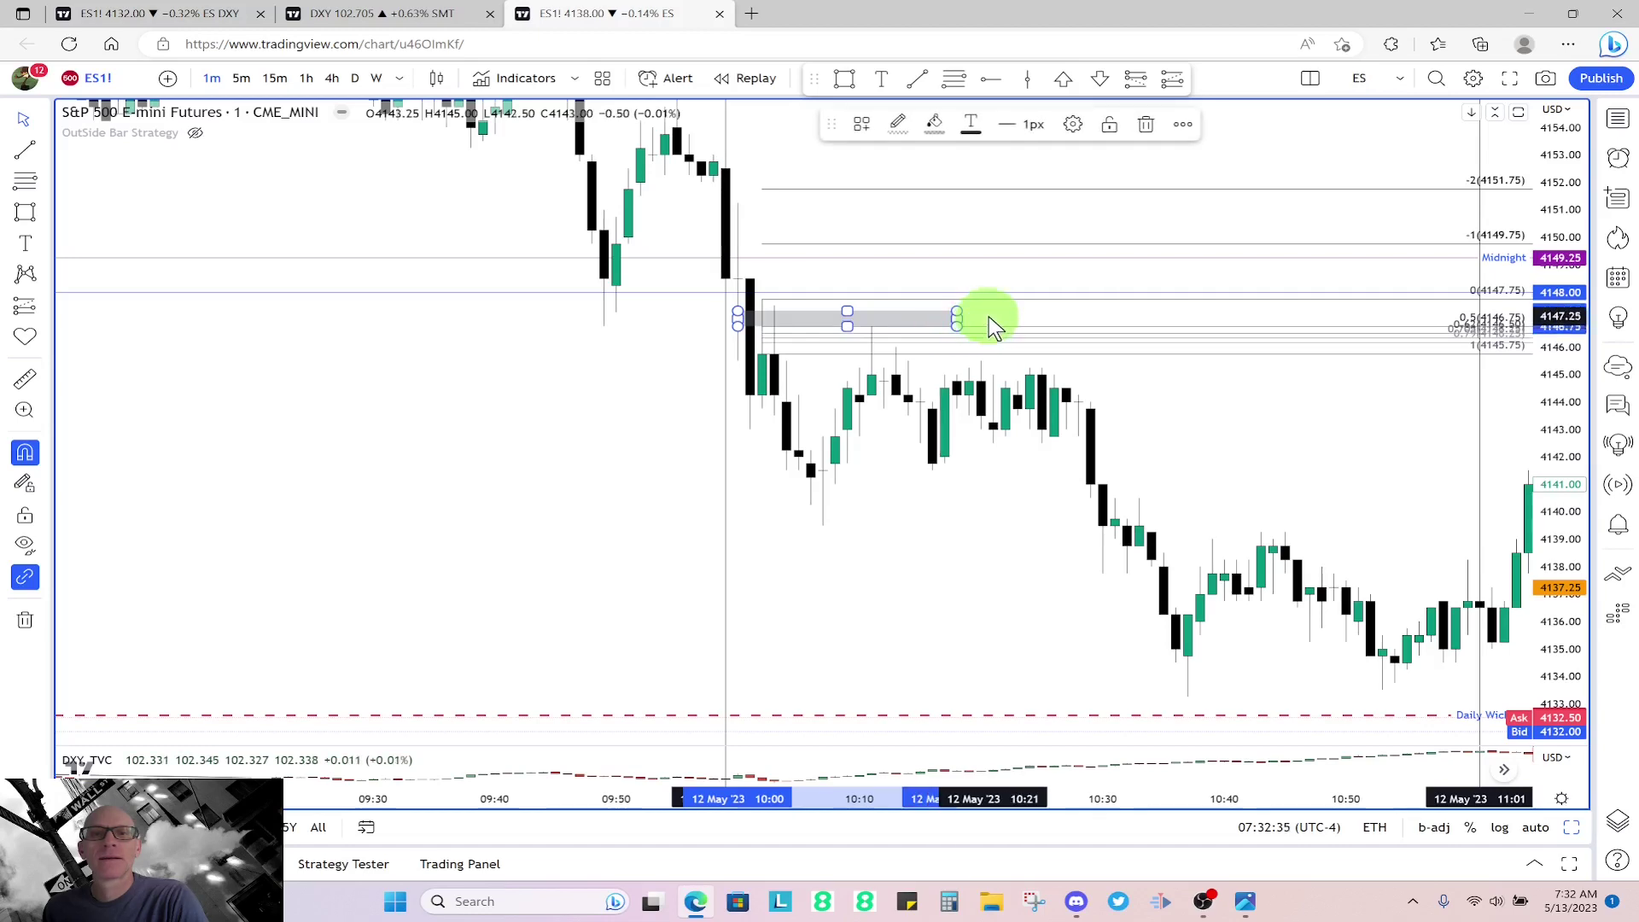
left_click(981, 322)
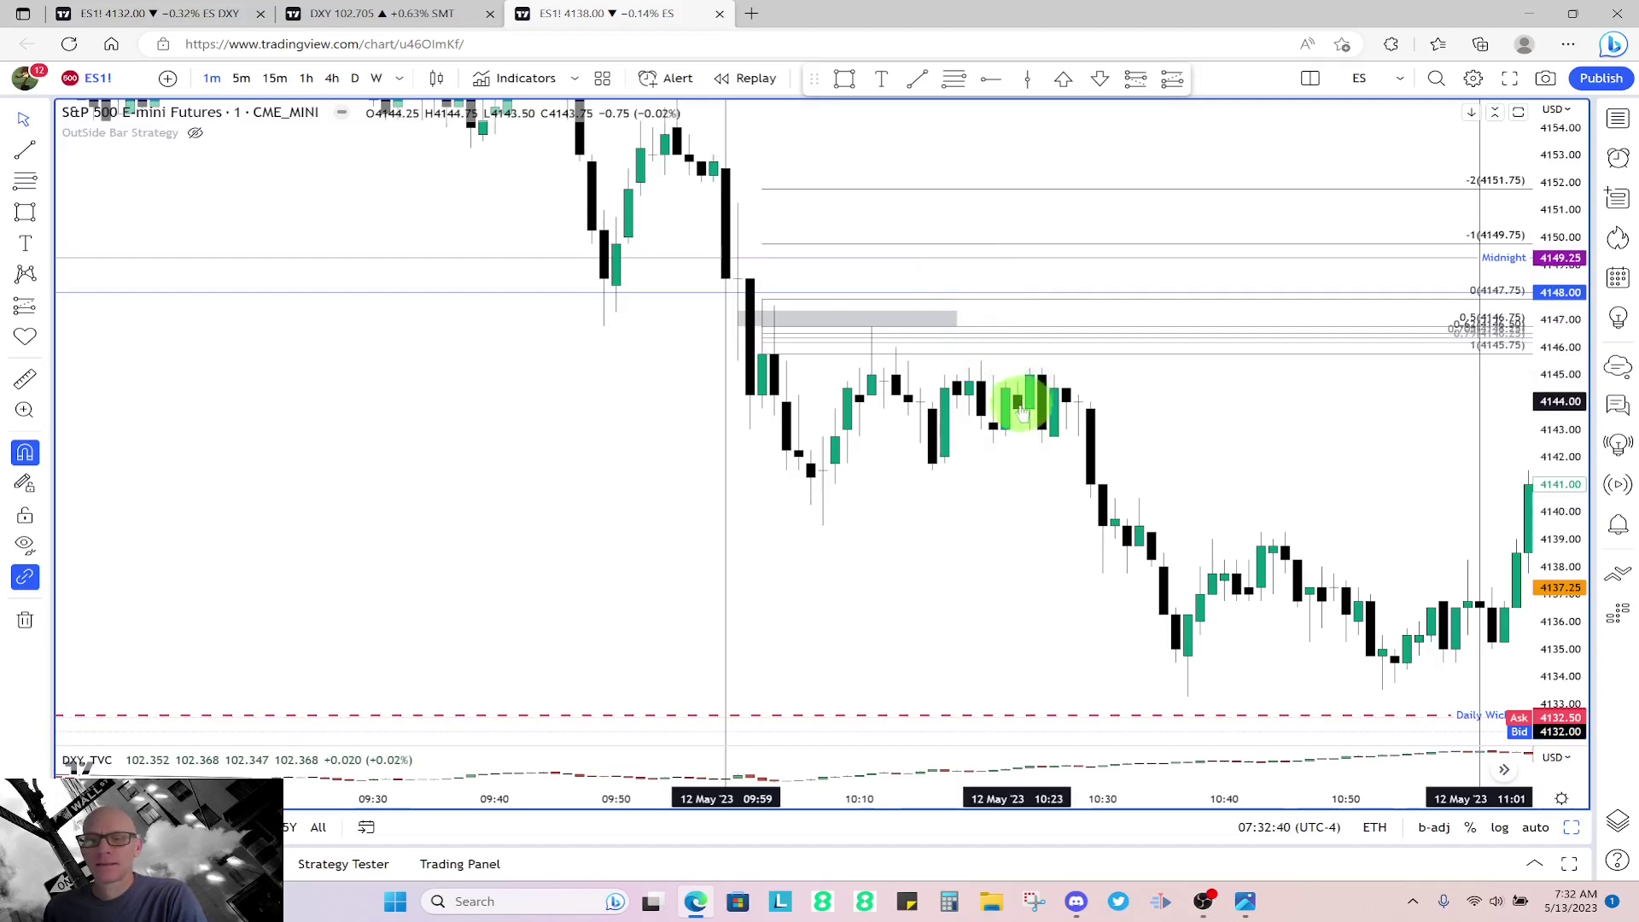
left_click(1064, 350)
key("Delete")
- Measure the drop from the 4147.50 high at 10:03 down to the low just after 10:05
left_click_drag(1053, 355, 1156, 396)
scroll(797, 396, "up", 2)
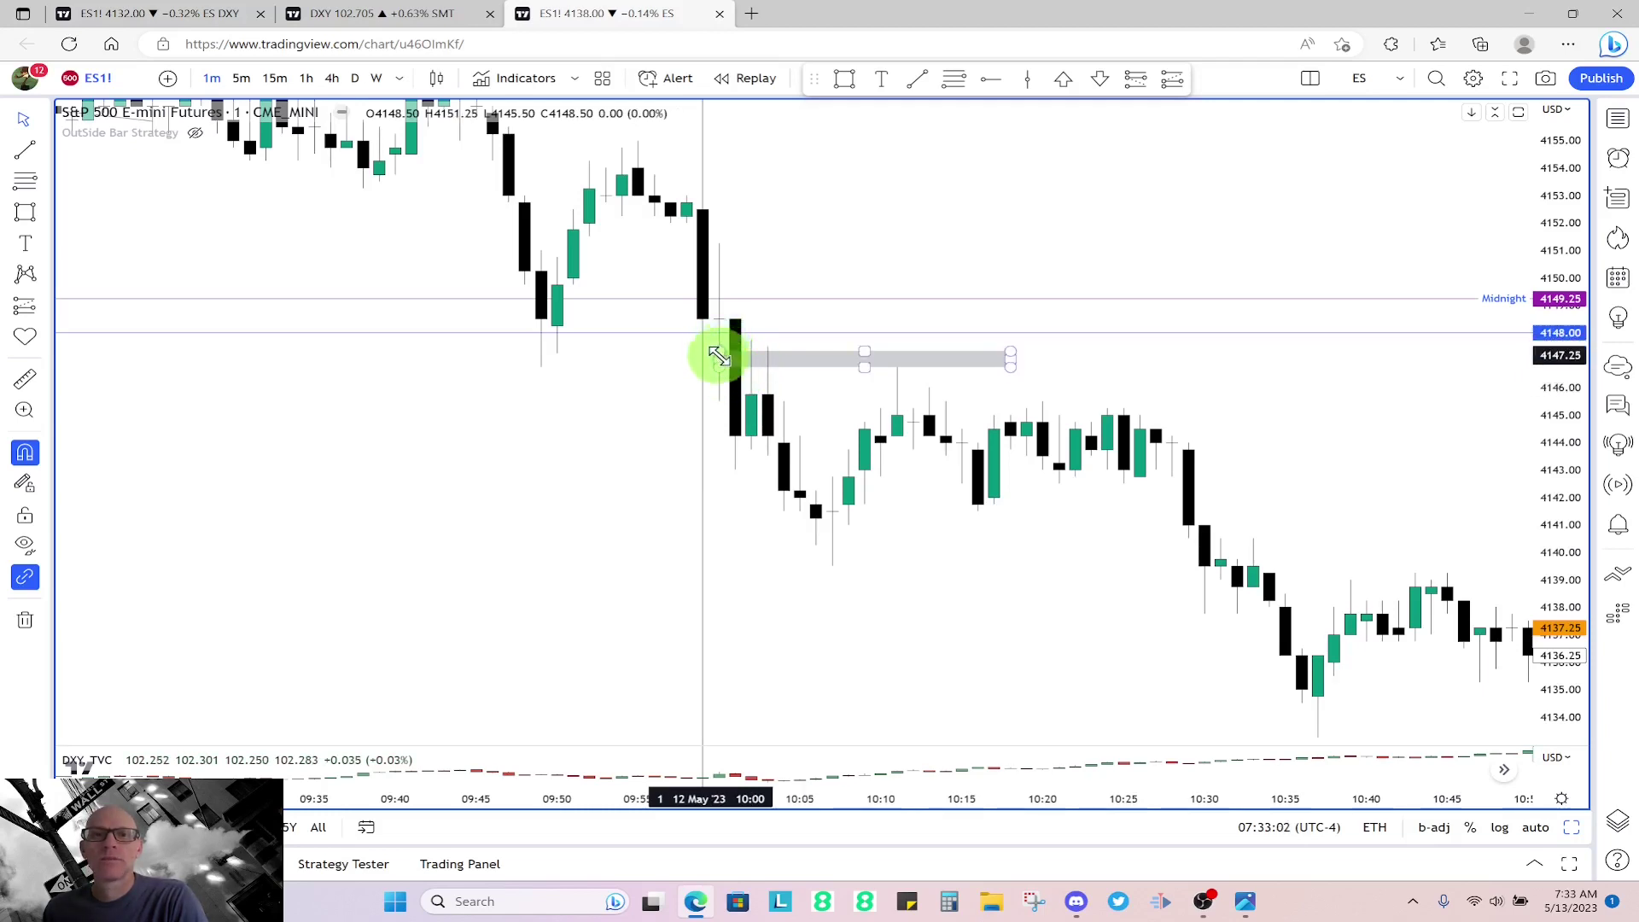
left_click(770, 364, "shift")
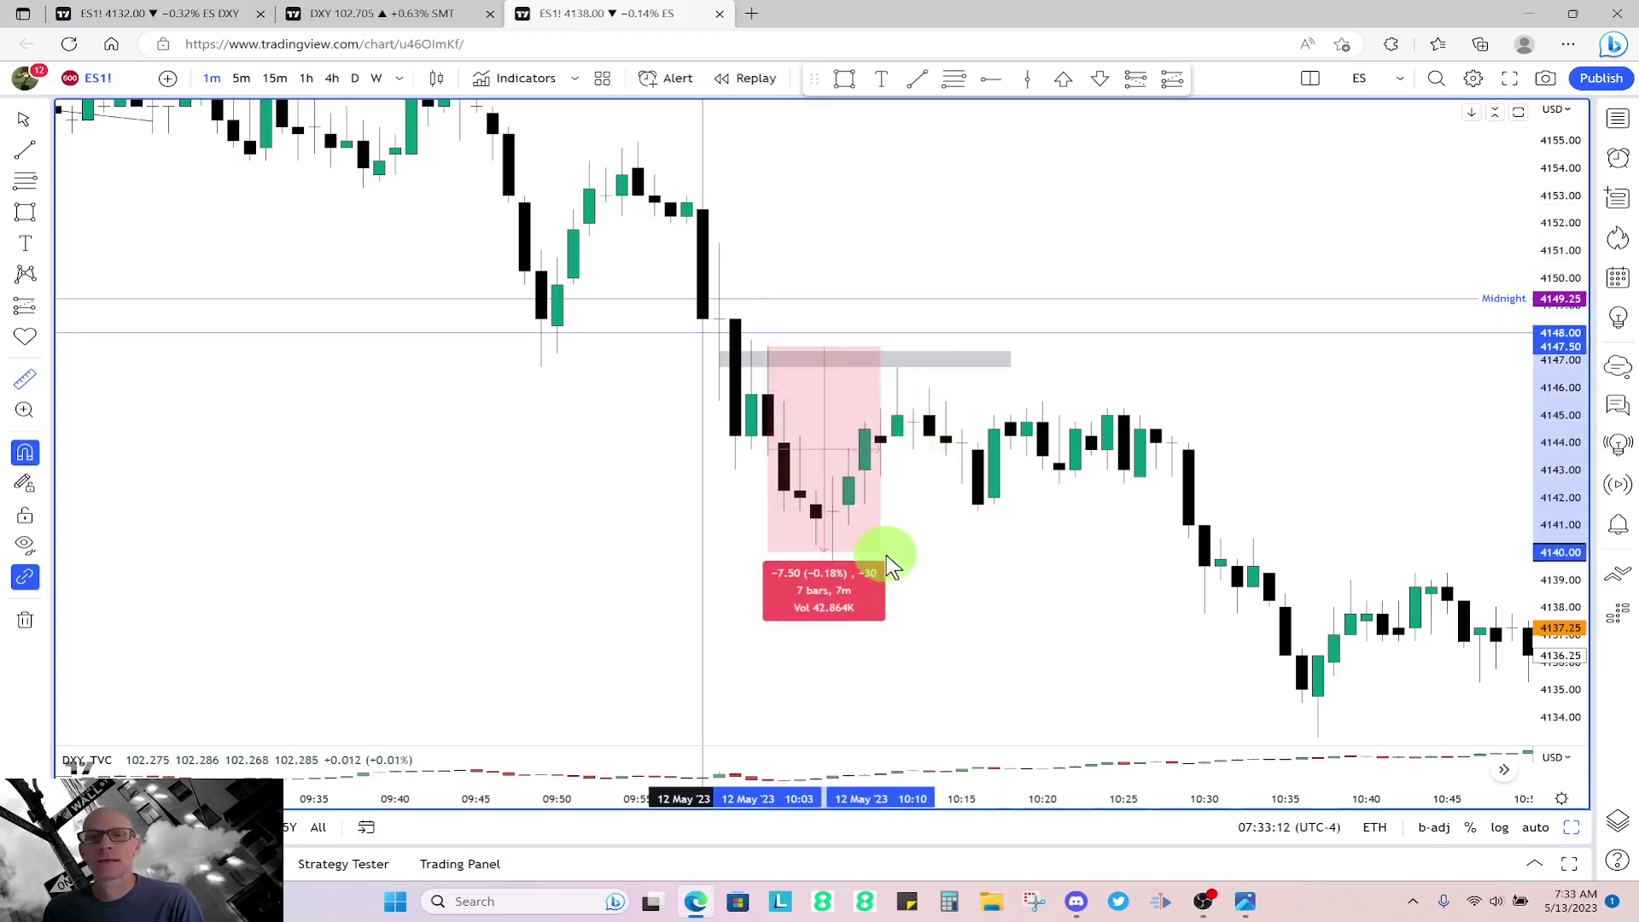
left_click(836, 525)
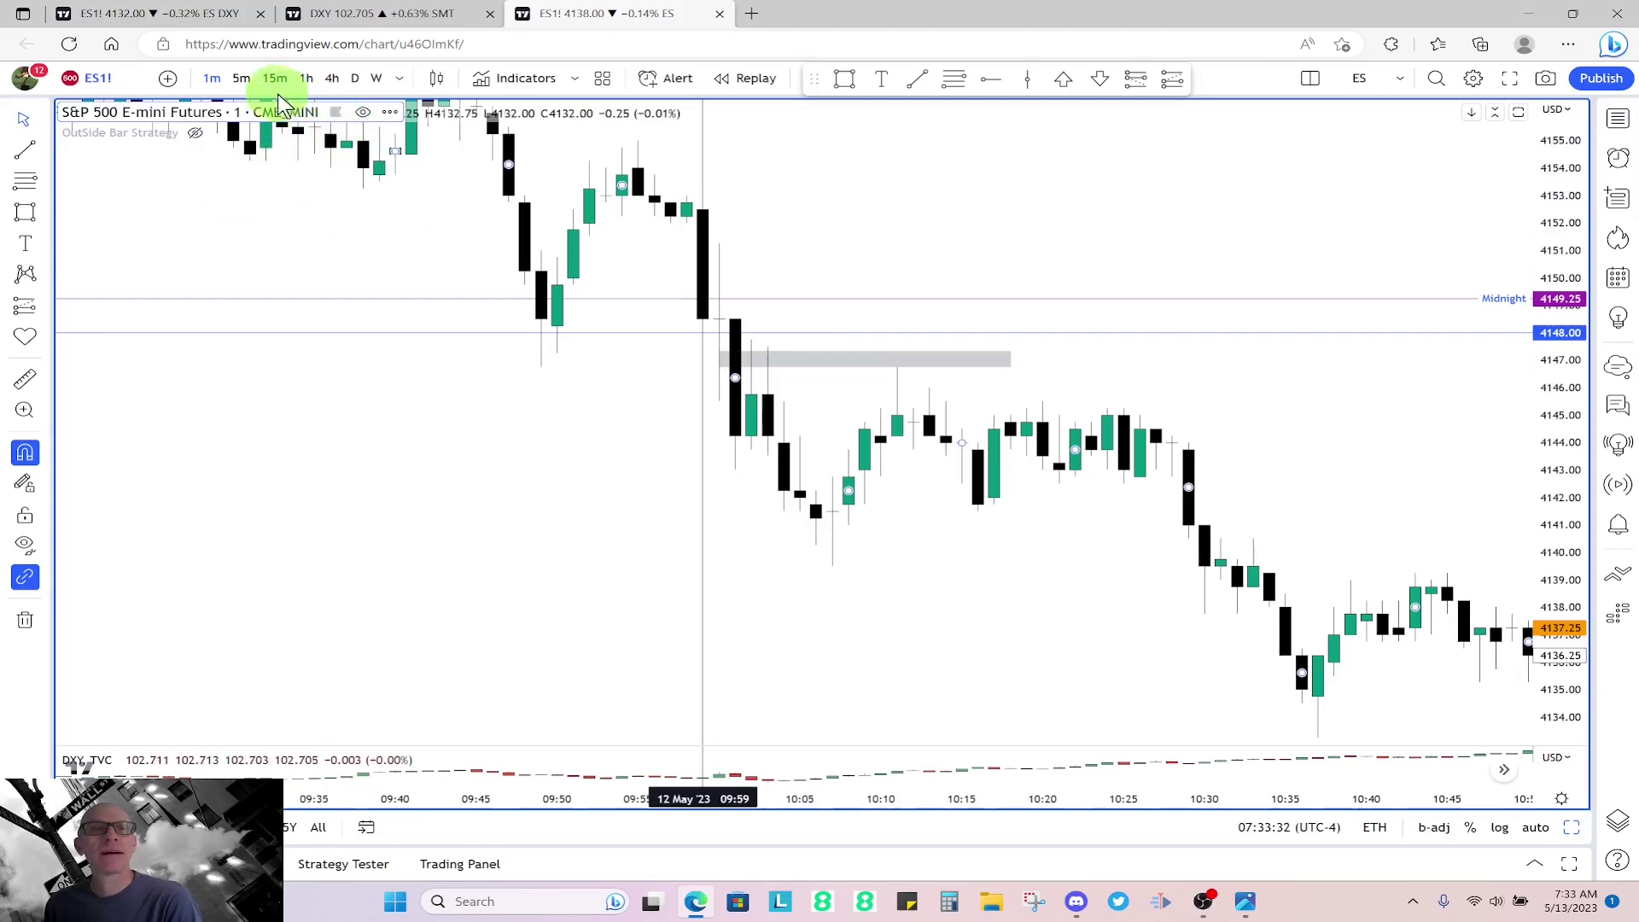
- Switch the ES chart to the 5-minute interval and go to 2023-05-12 at 09:45
left_click(242, 81)
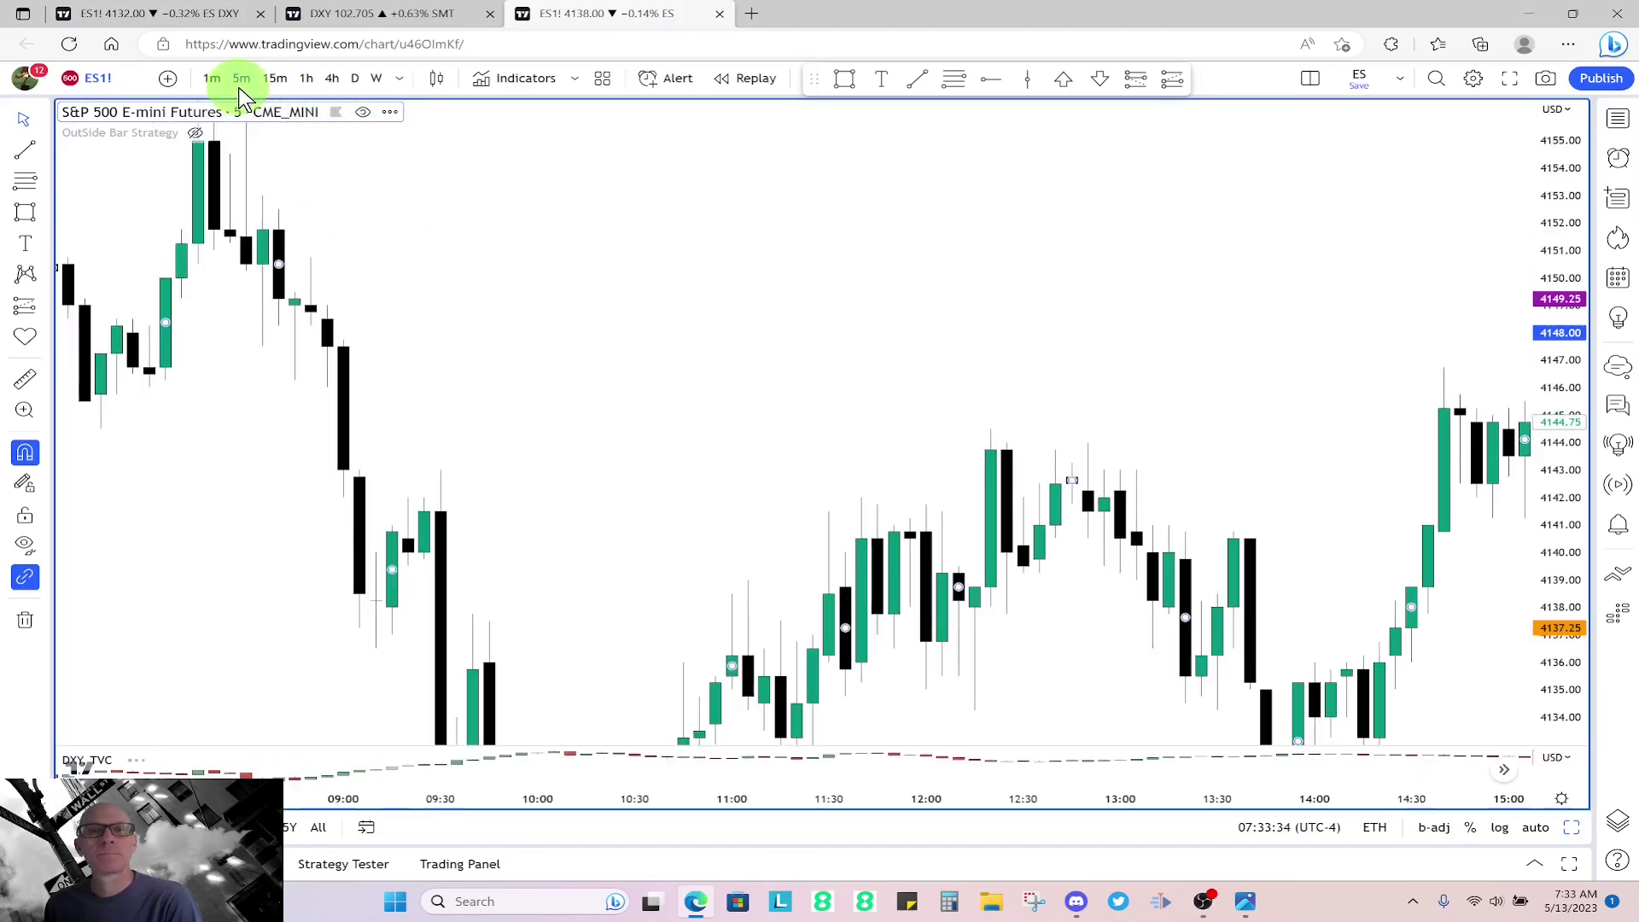
left_click(367, 829)
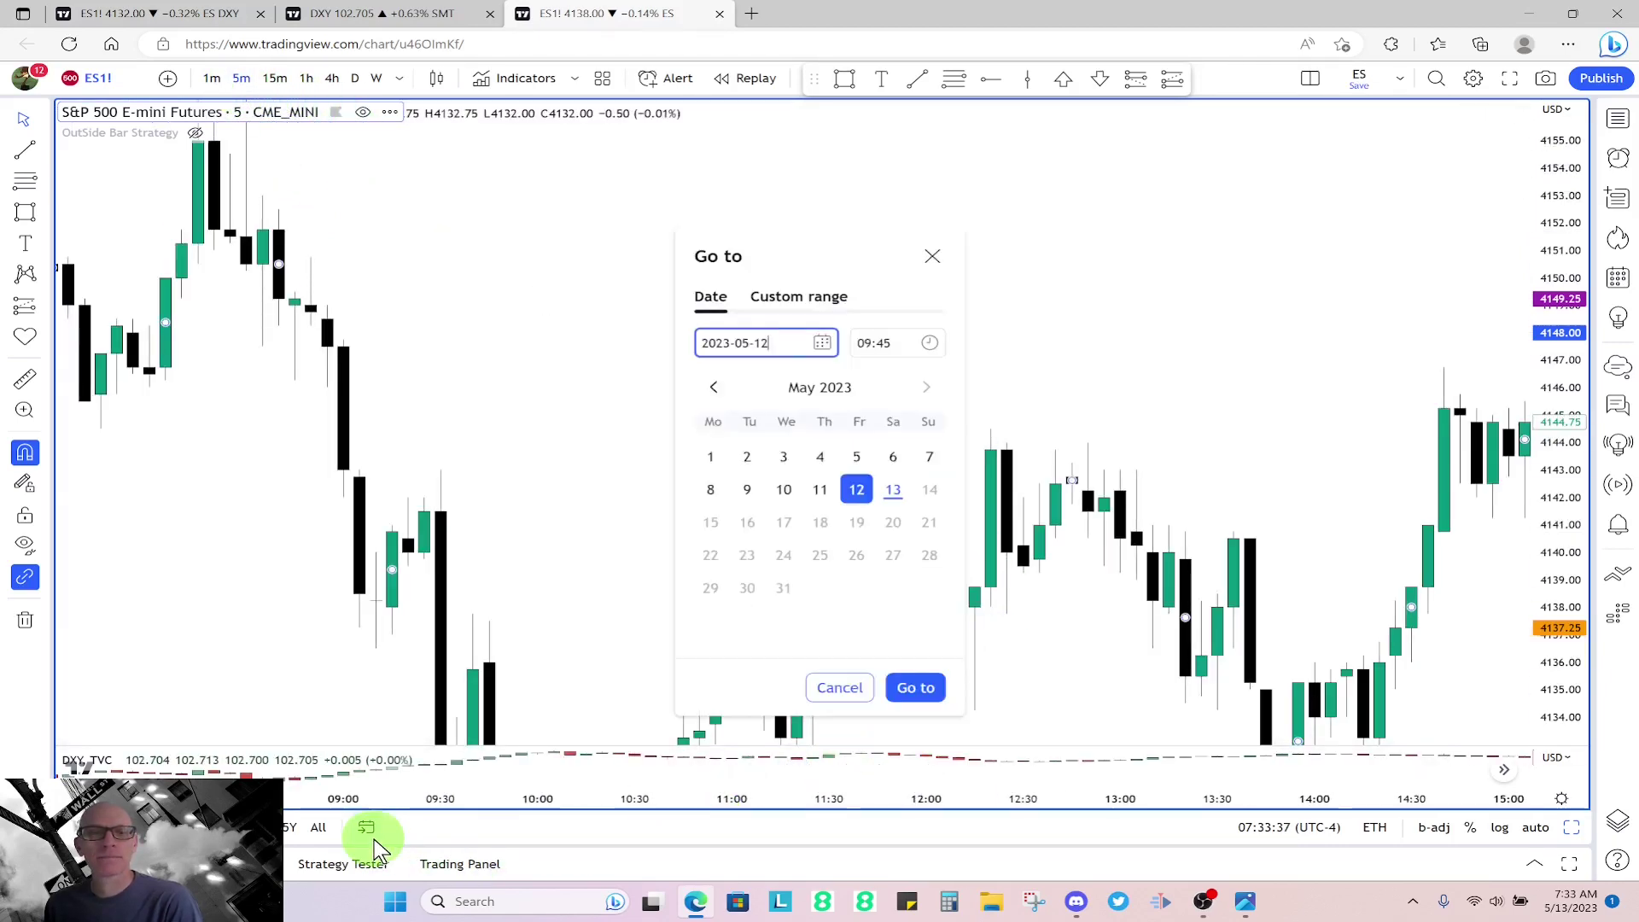
left_click(917, 687)
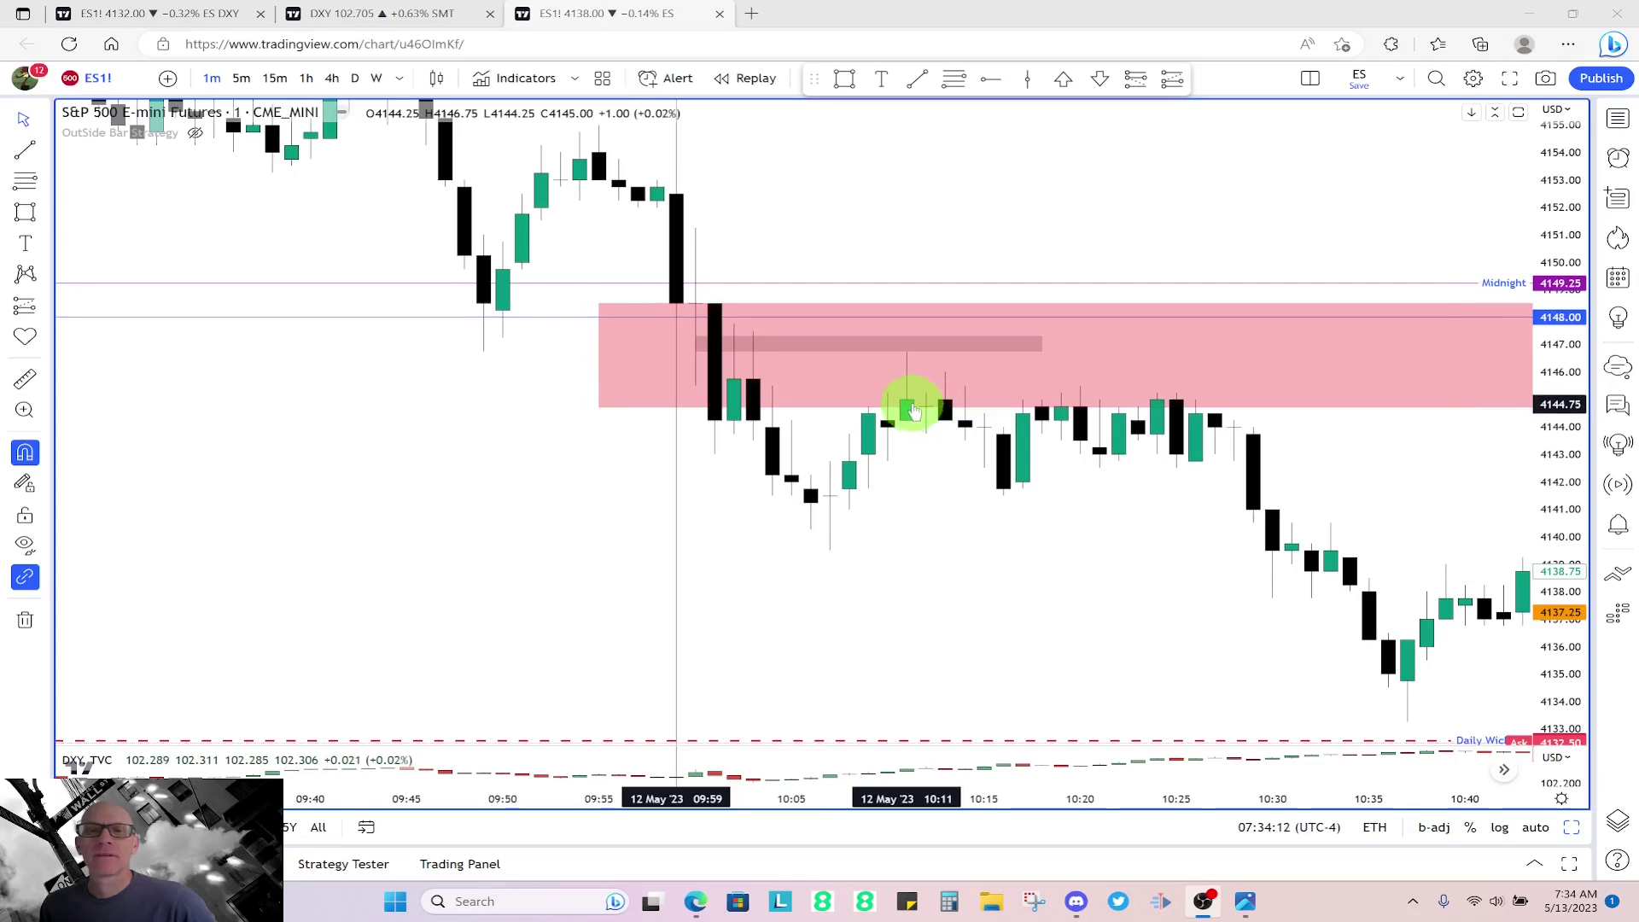
- Check the gray rectangle inside the pink zone on the 1-minute ES chart and the candles down to about 11:20
left_click(734, 350)
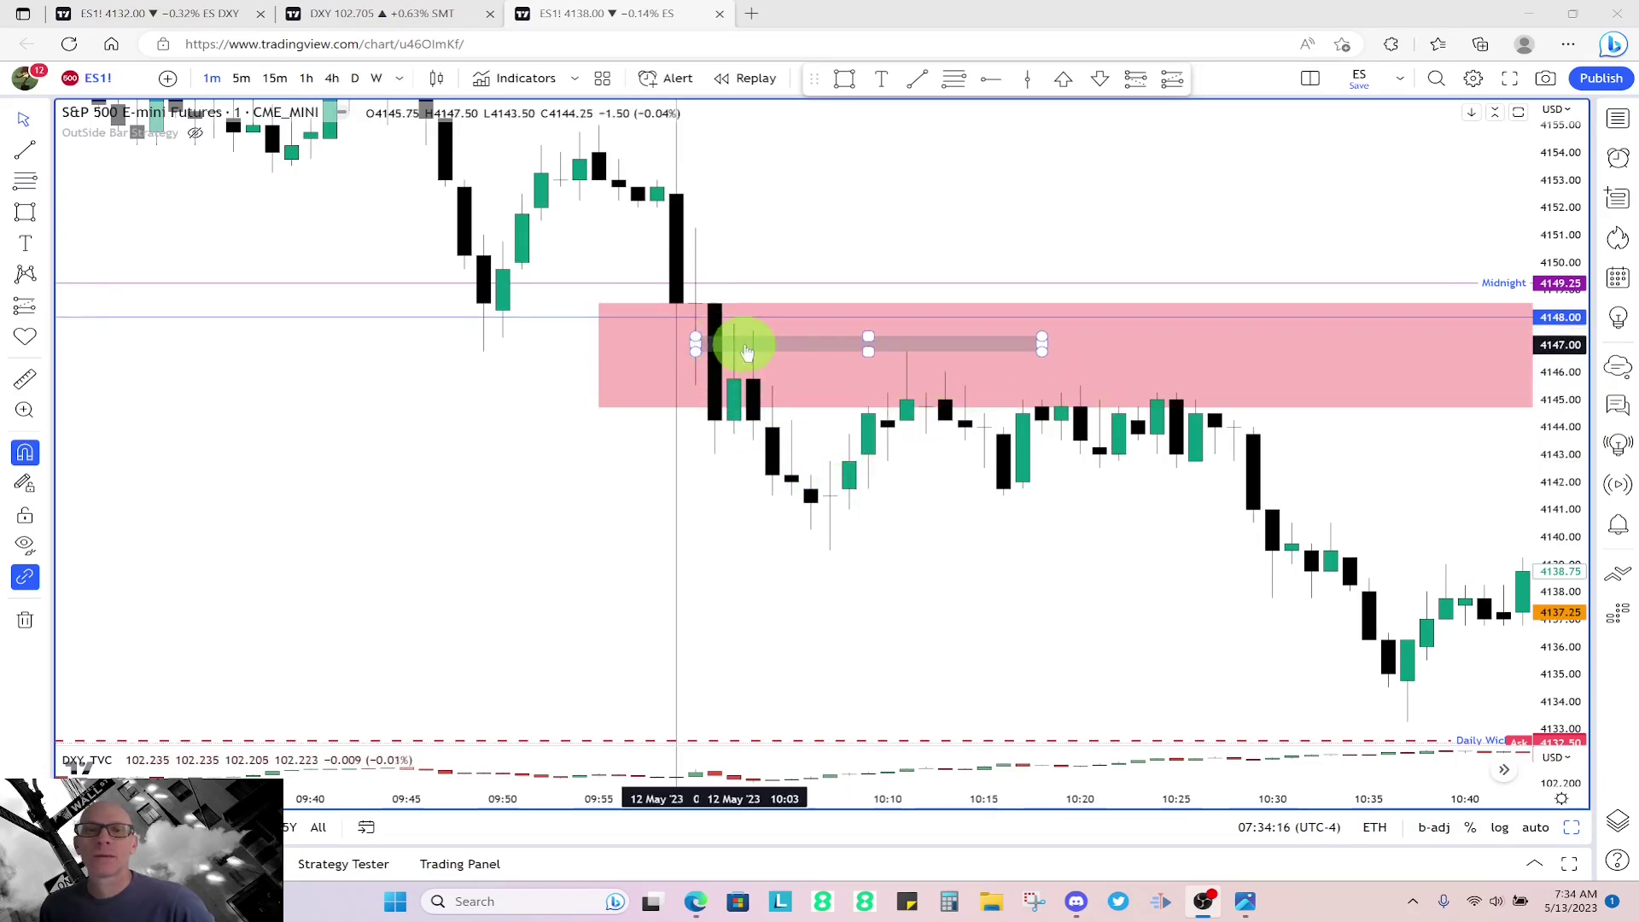
left_click(798, 483)
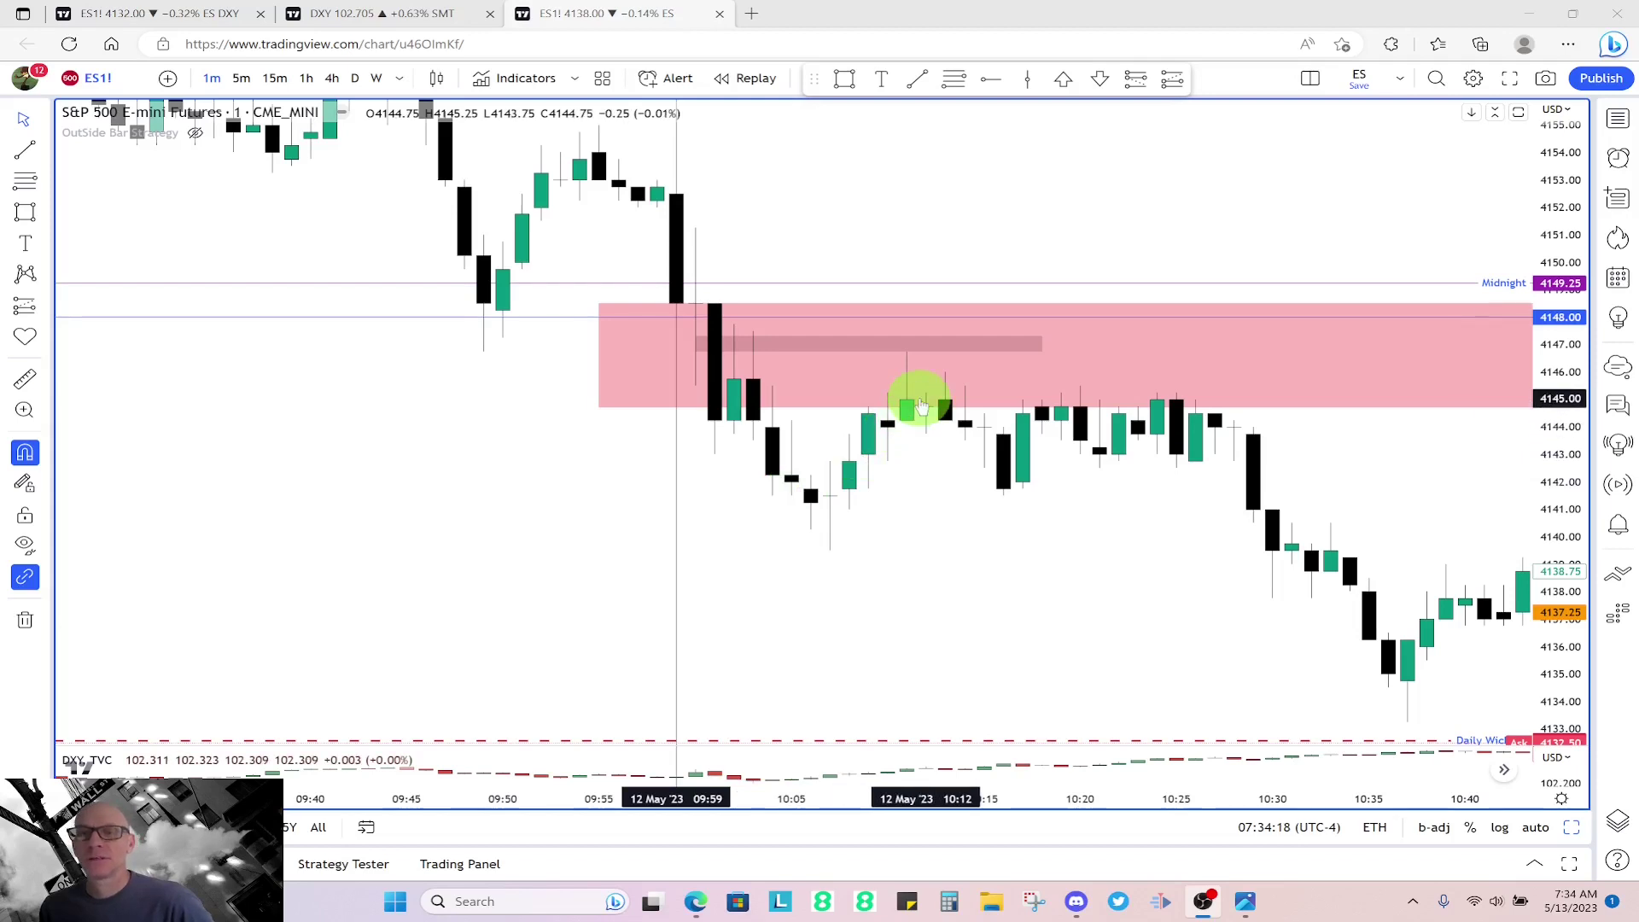
left_click_drag(1190, 611, 453, 407)
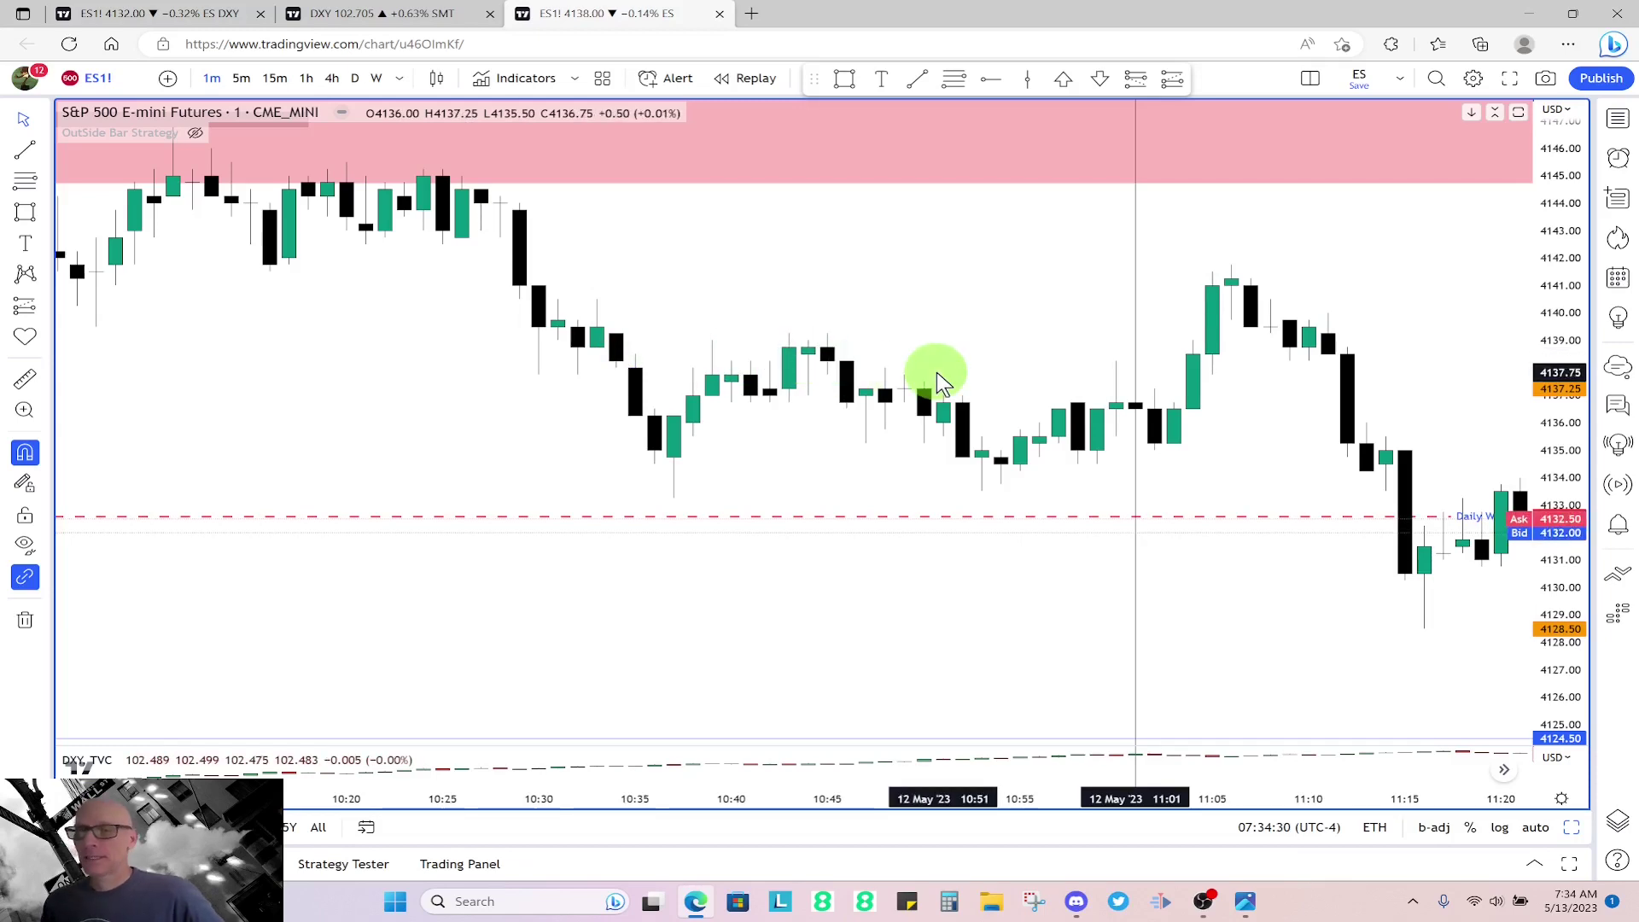
left_click_drag(1226, 461, 1036, 487)
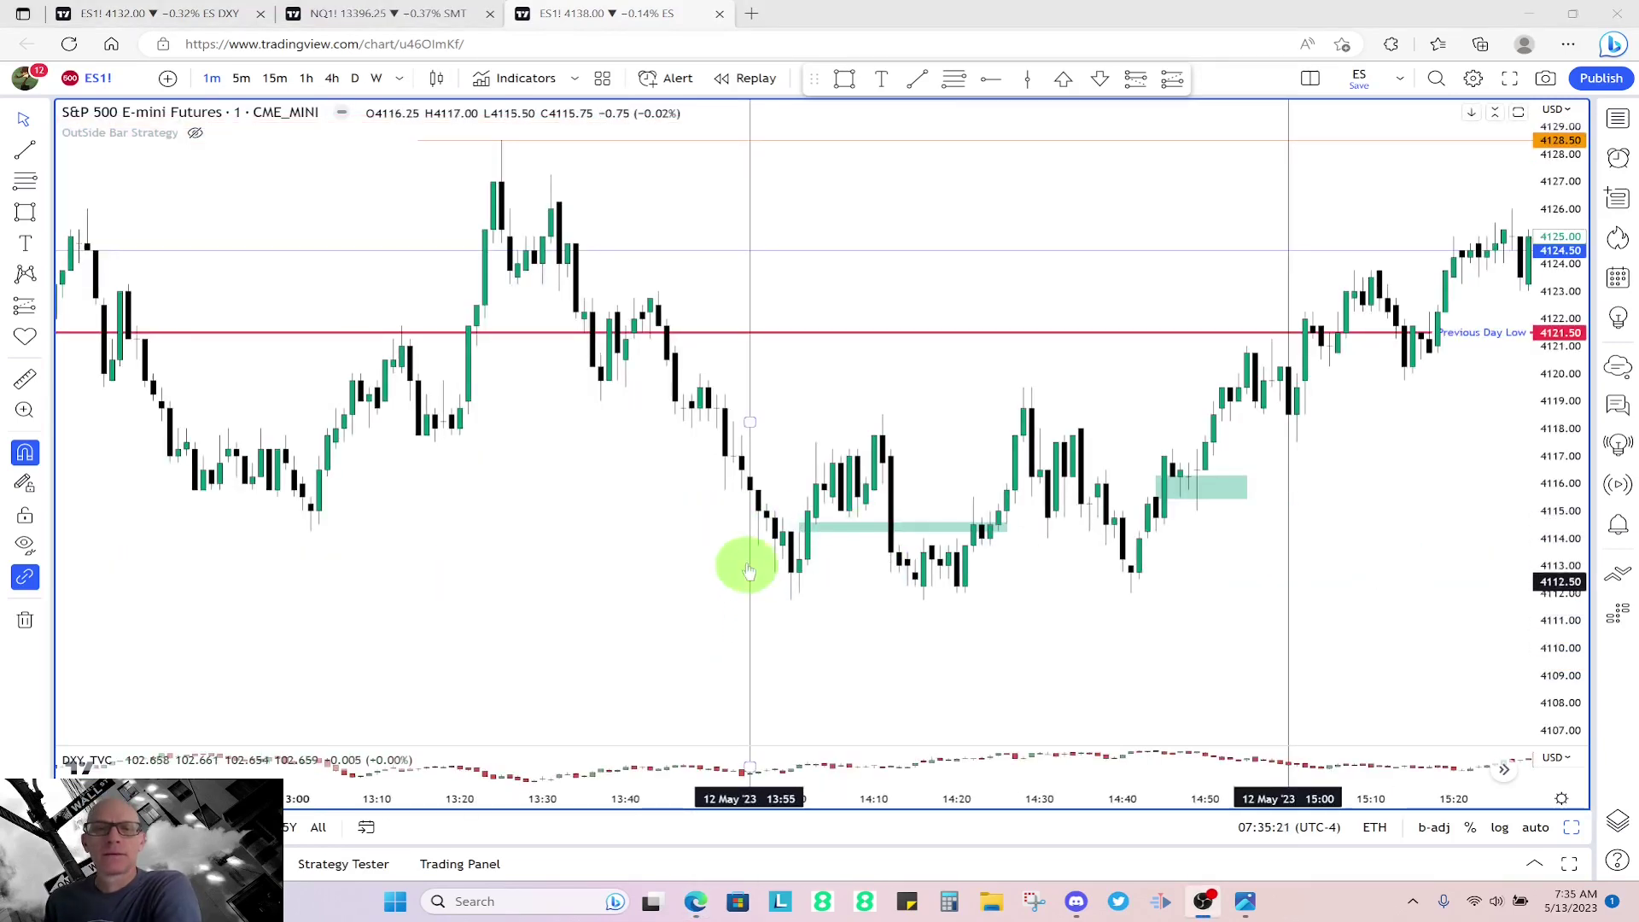
- Move the two vertical session lines on the 1-minute ES chart to 13:59 and 15:01
left_click_drag(748, 506, 782, 507)
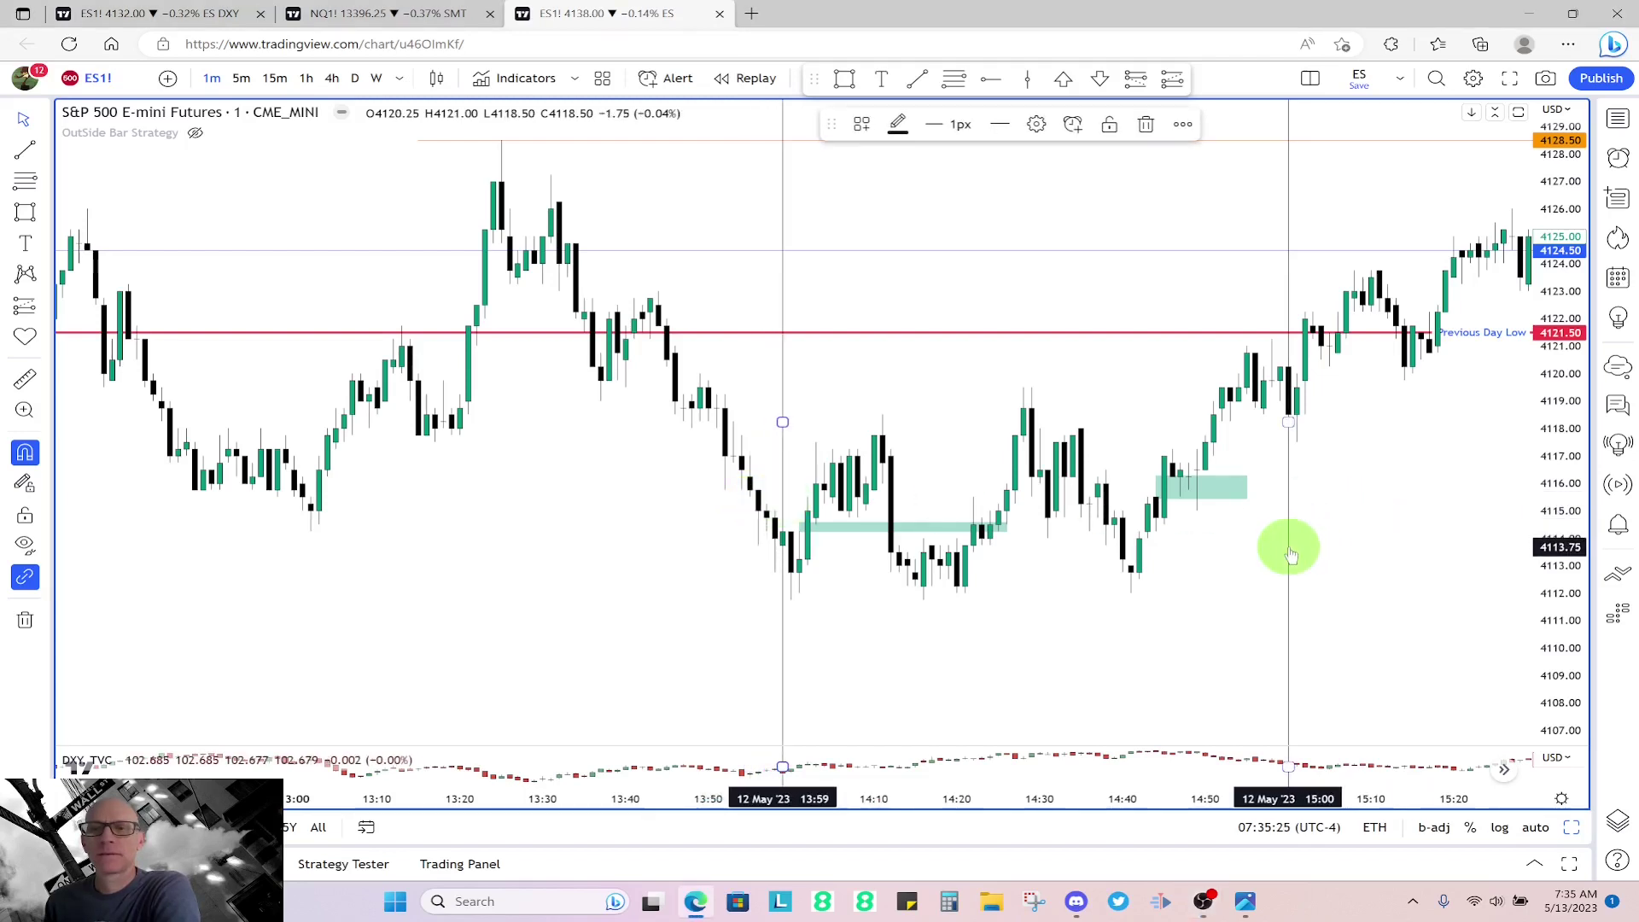
left_click_drag(1287, 549, 1280, 547)
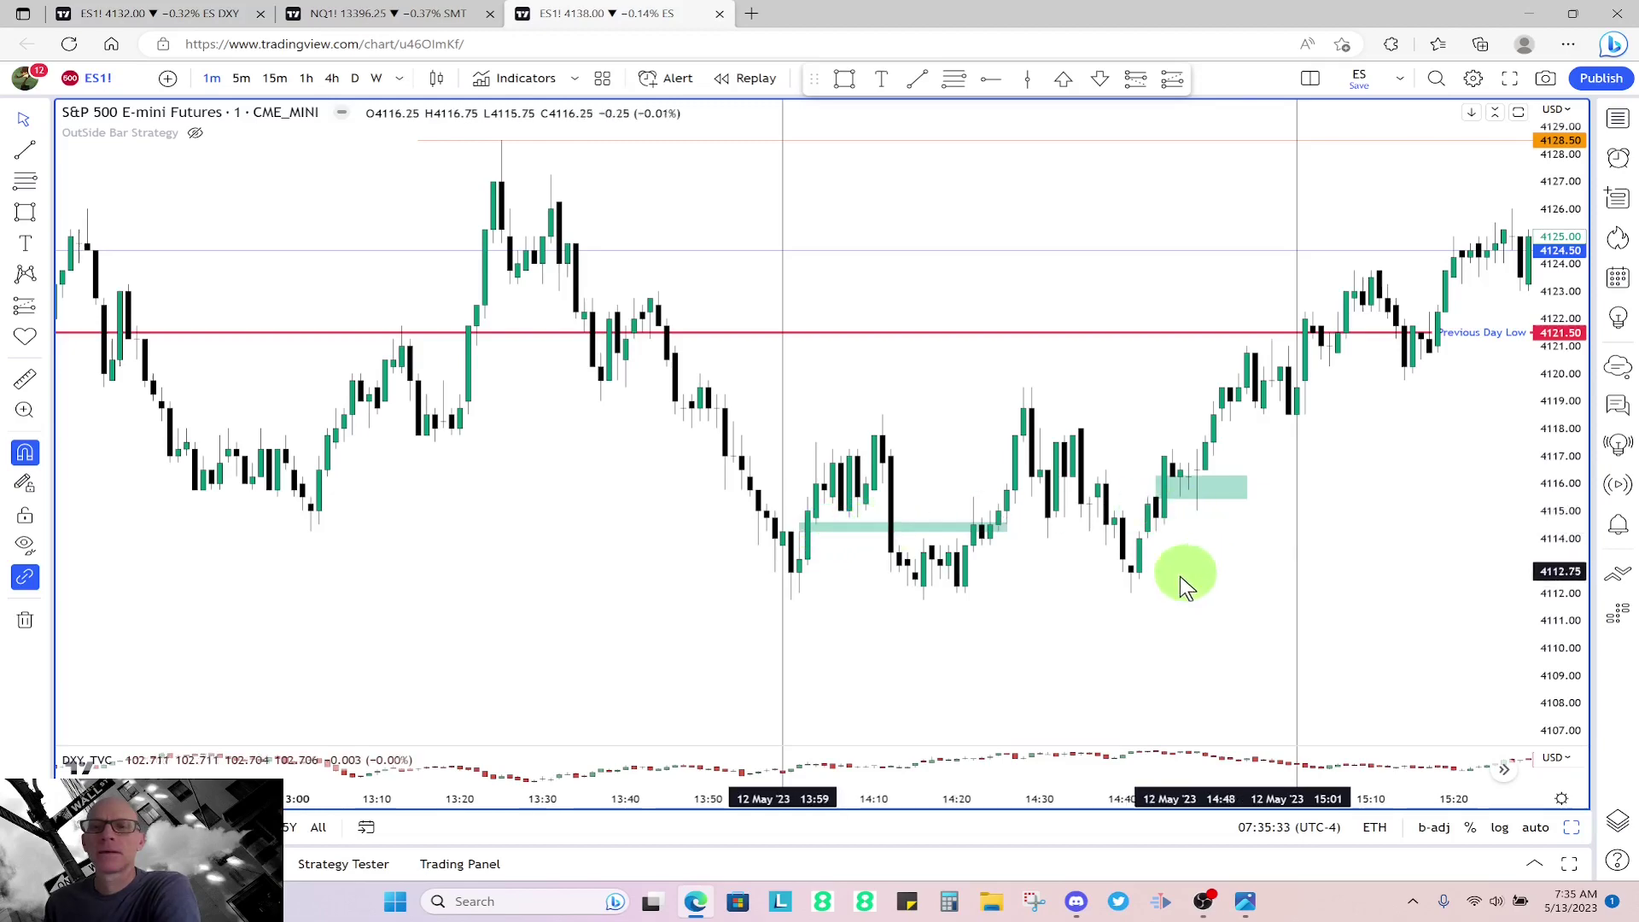
left_click_drag(1190, 607, 1366, 642)
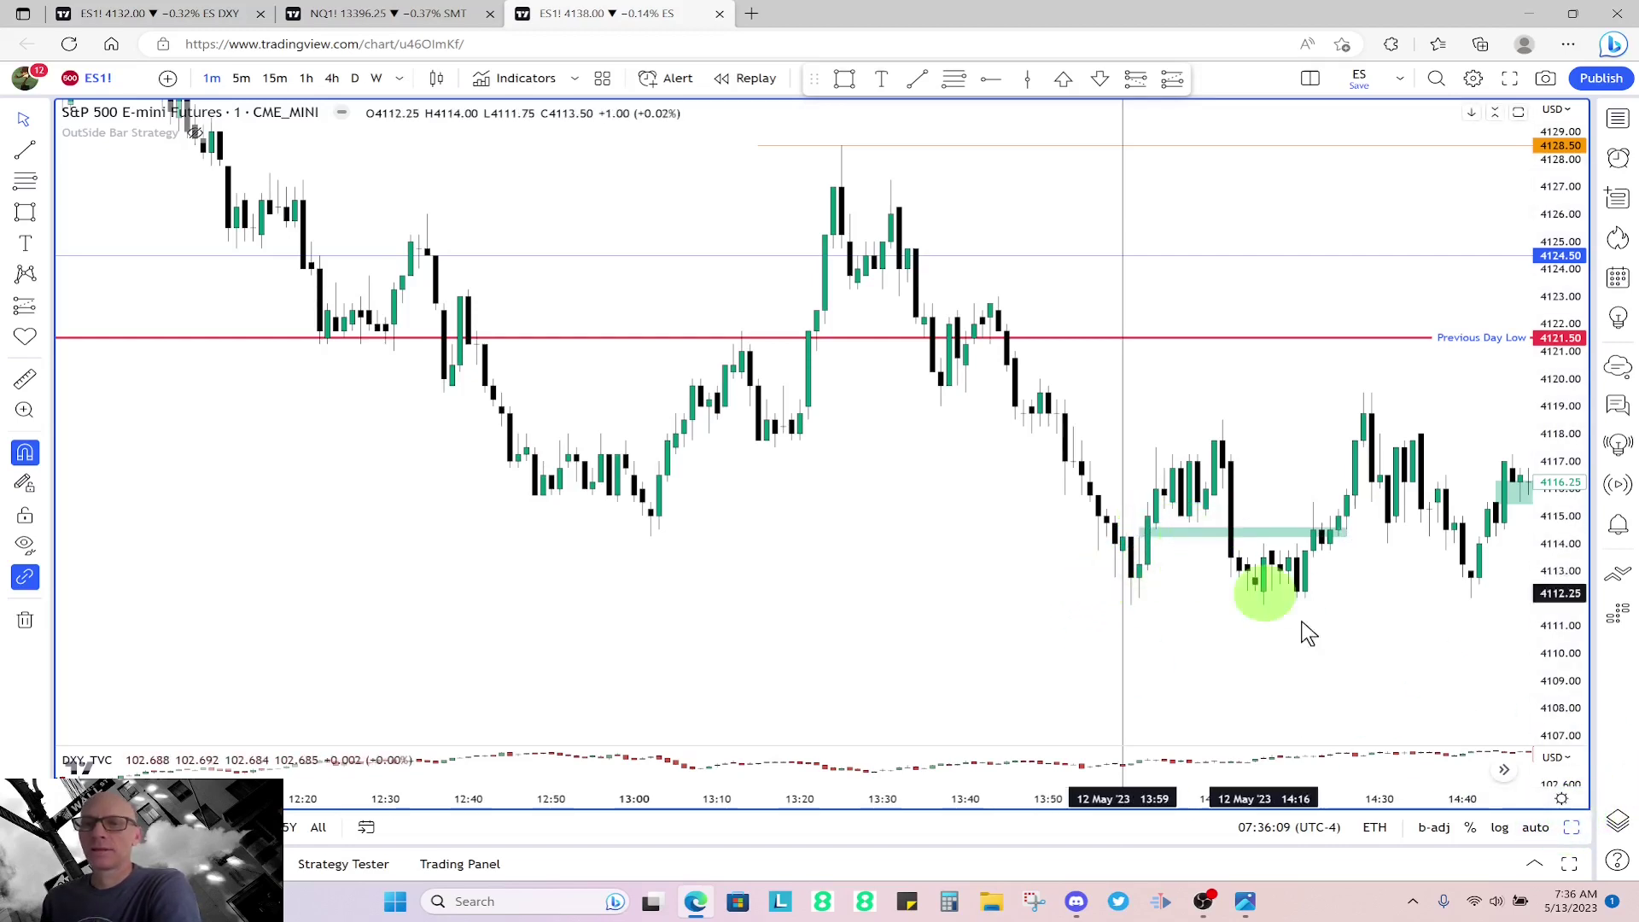
- Restore the split layout and examine the 5-minute U.S. Dollar Index before and after 09:55 on 12 May
left_click(1571, 828)
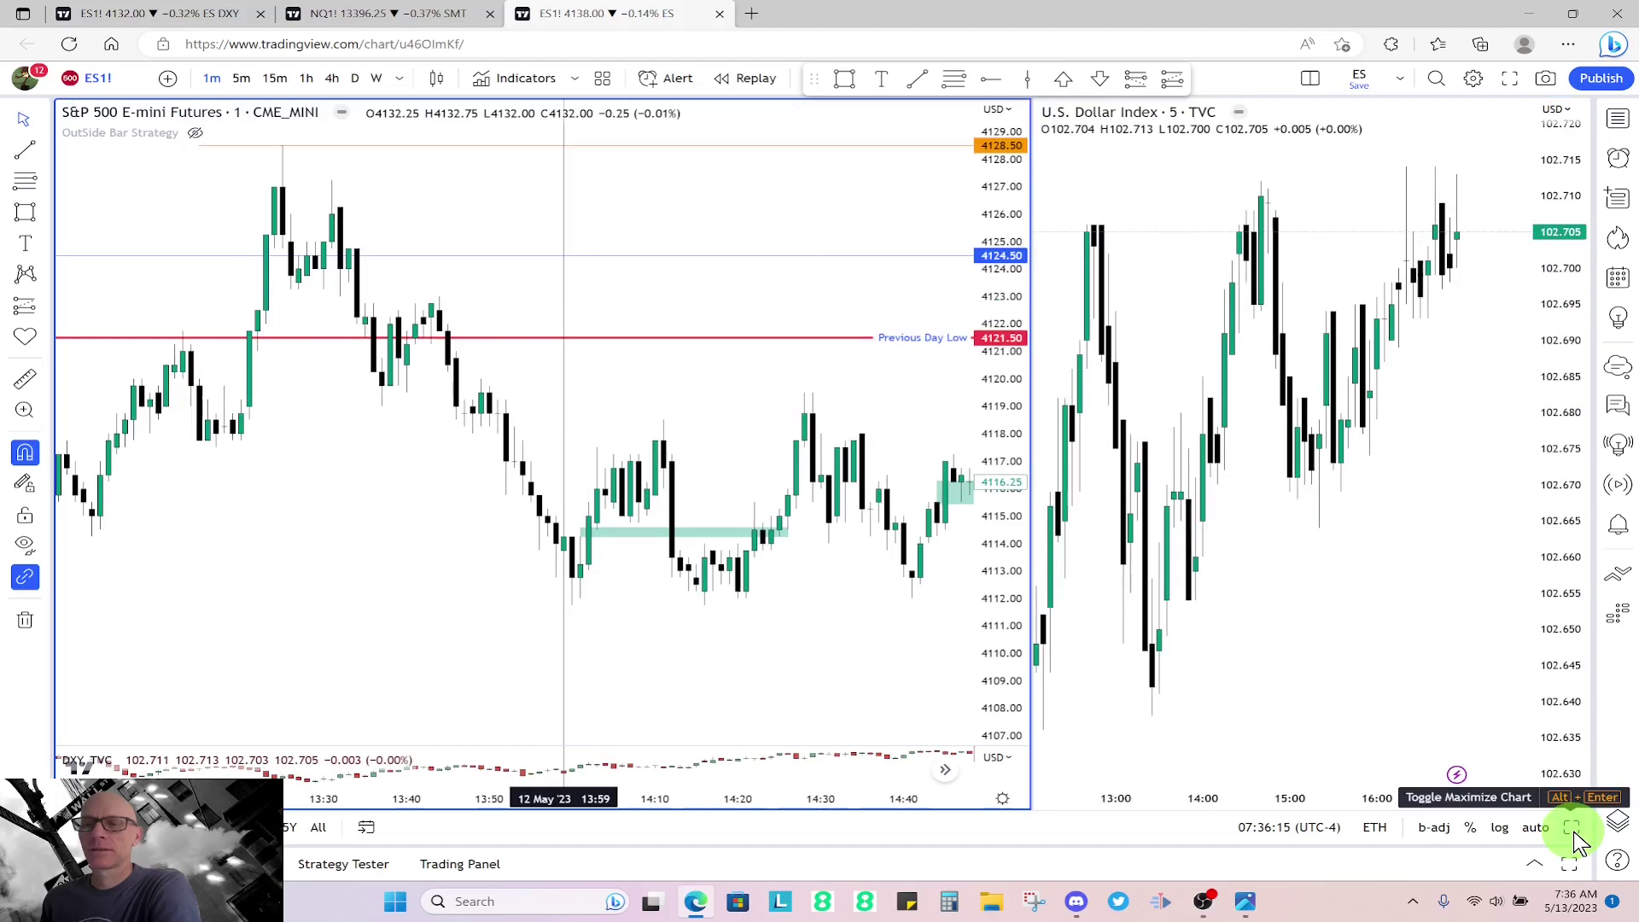
left_click(1371, 633)
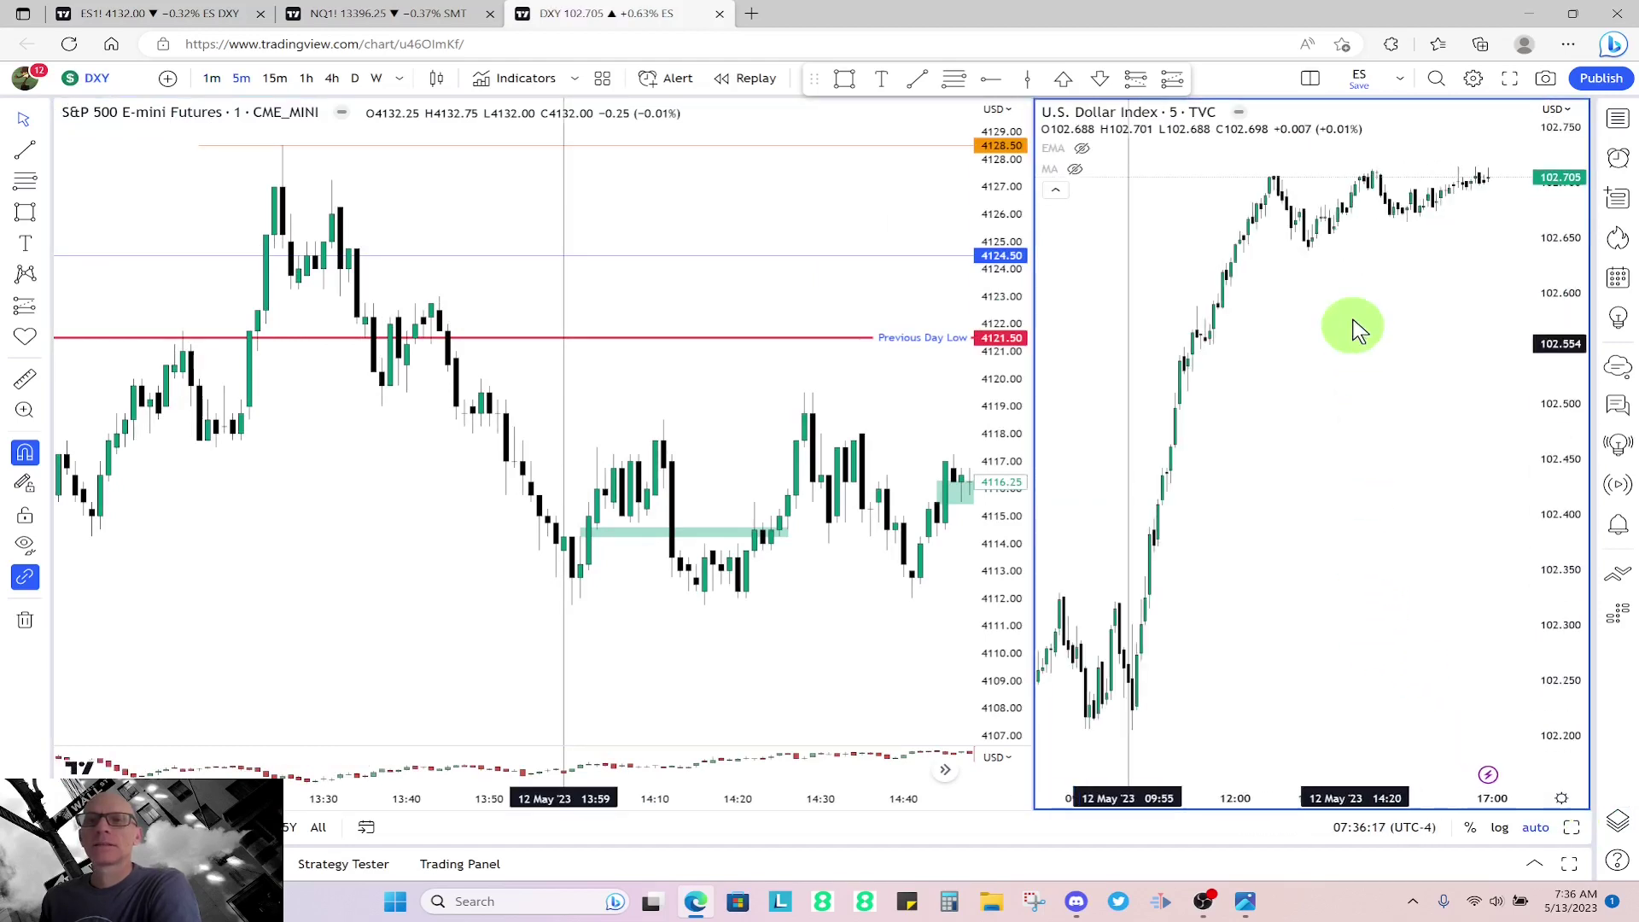
scroll(1324, 224, "down", 3)
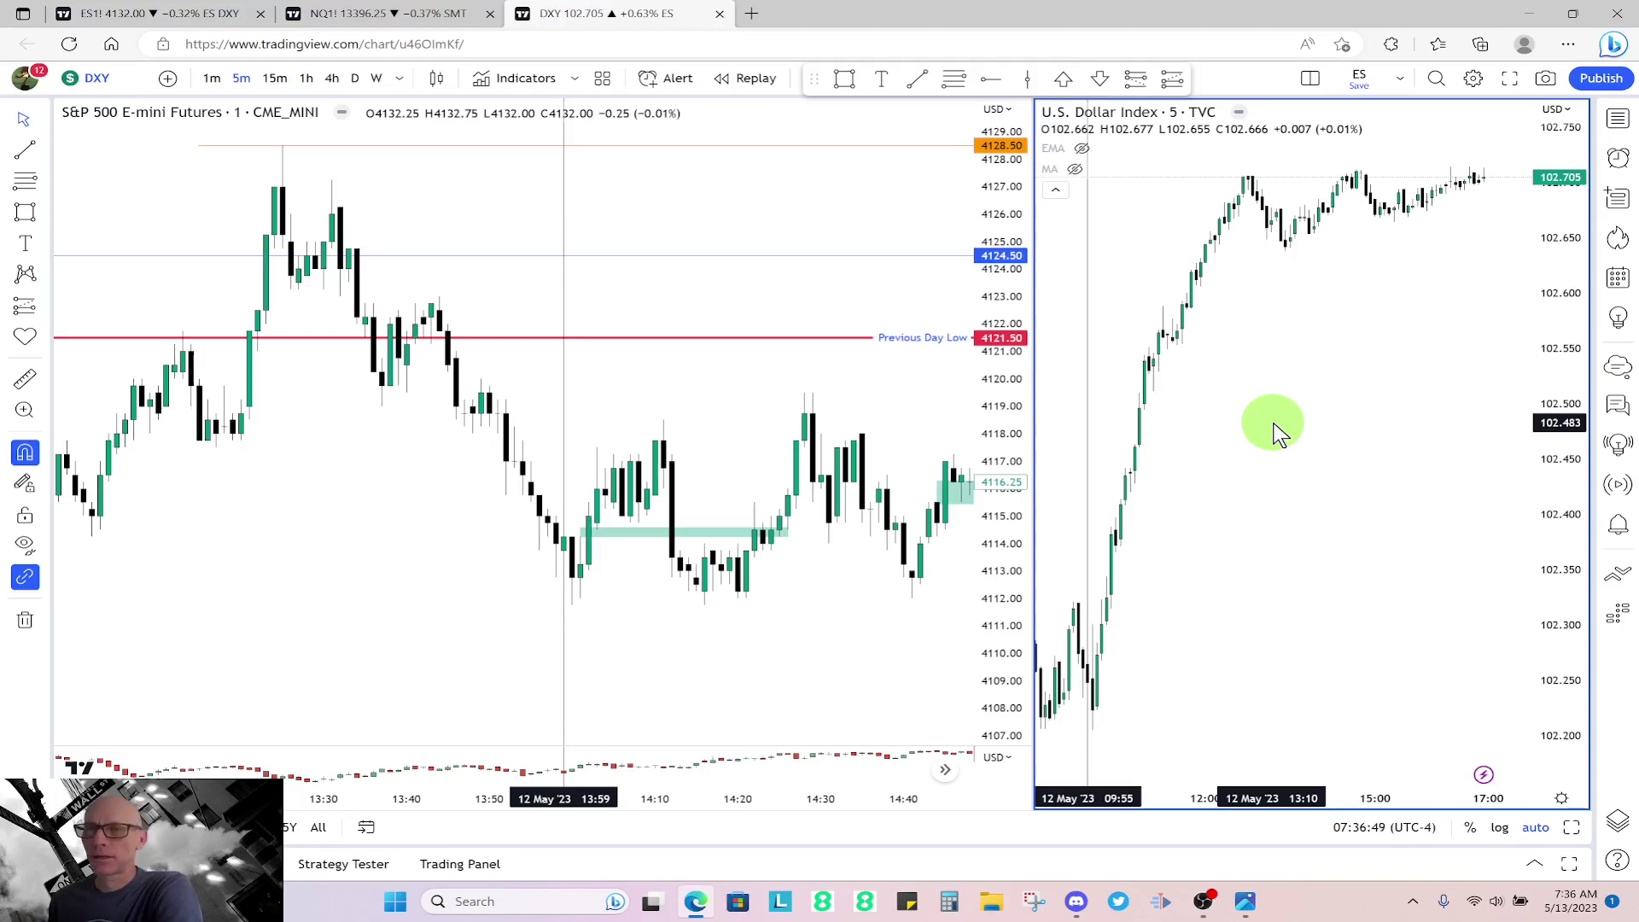
scroll(1136, 649, "down", 3)
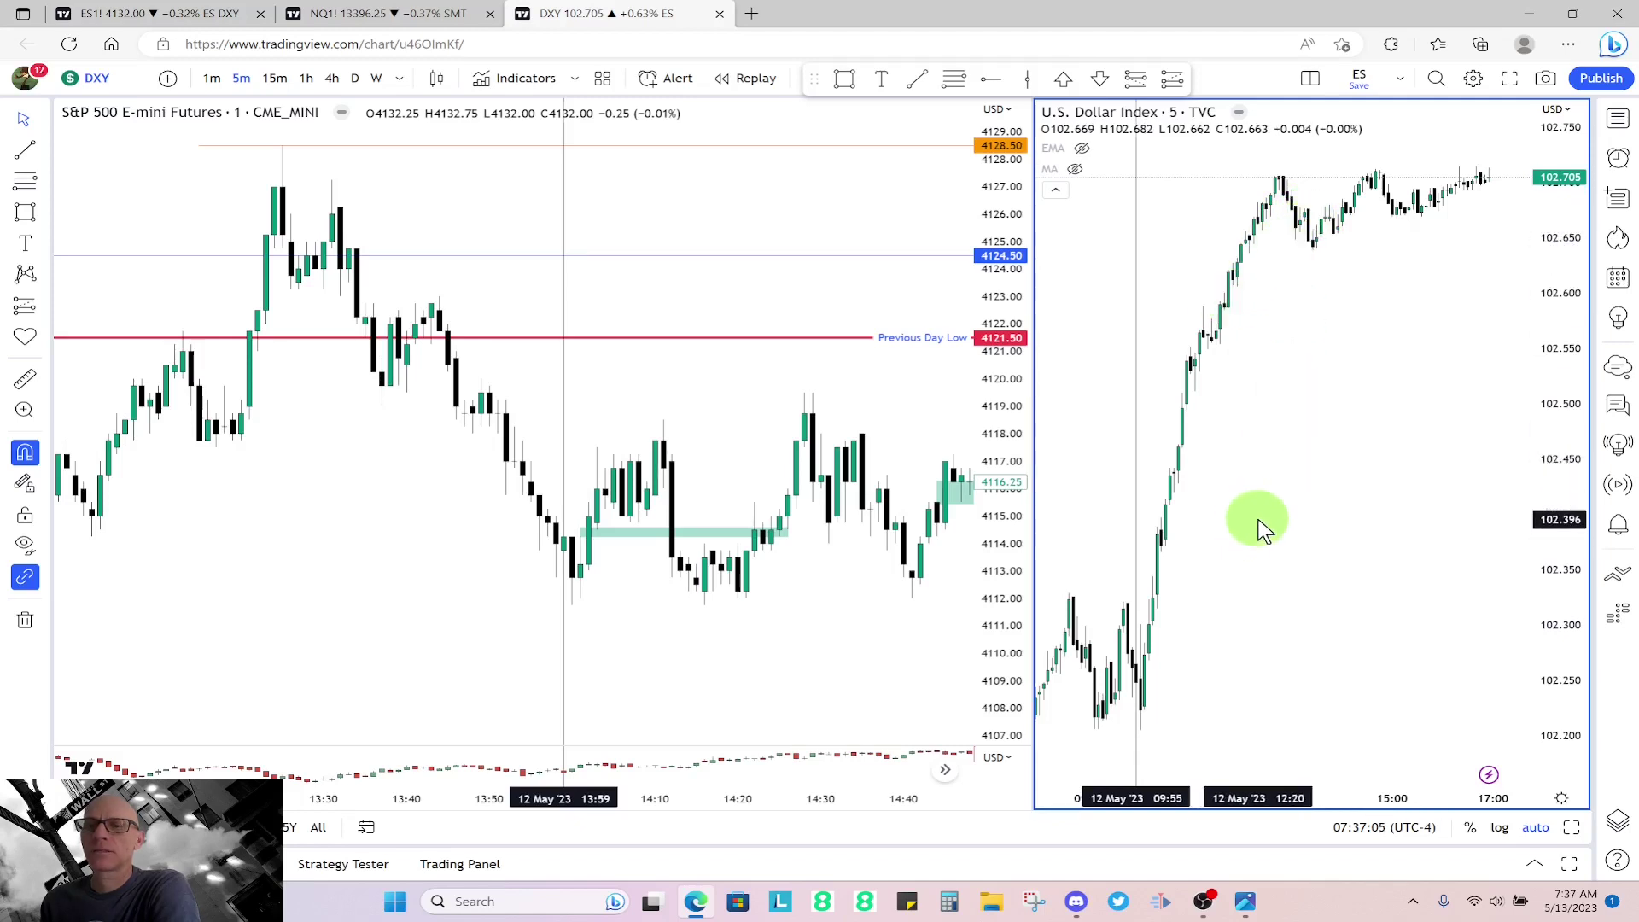
left_click_drag(1266, 435, 1457, 374)
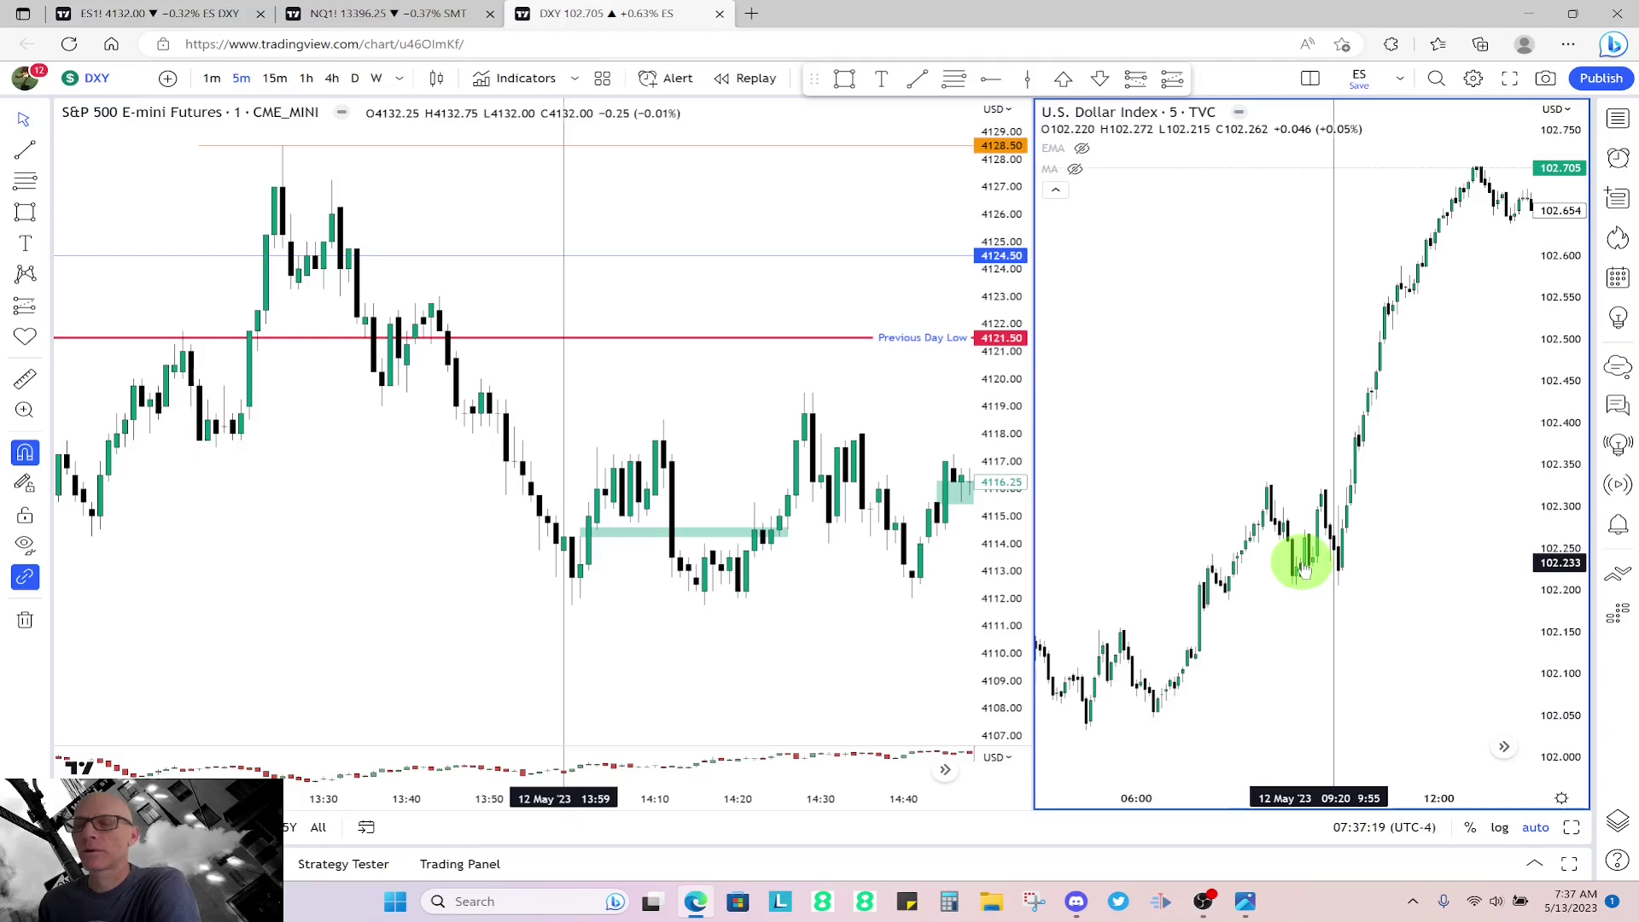
left_click_drag(1401, 560, 1237, 607)
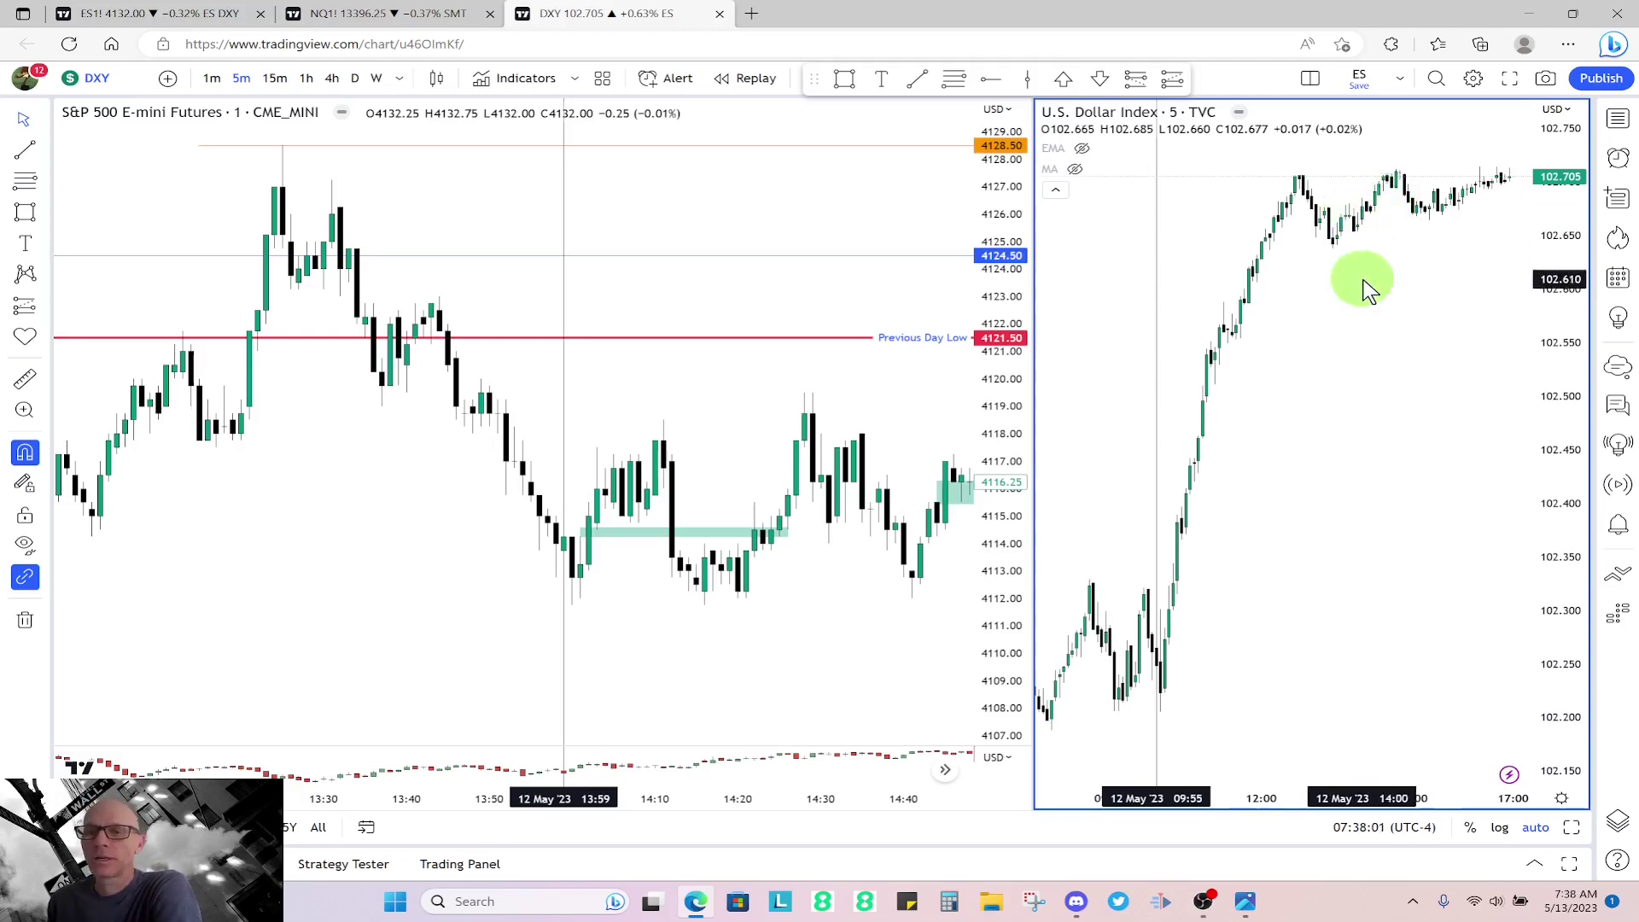
- Switch to the SMT layout and compare the marked lows of NASDAQ 100, ES1! and YM1! around 14:15 to 14:45
left_click(363, 15)
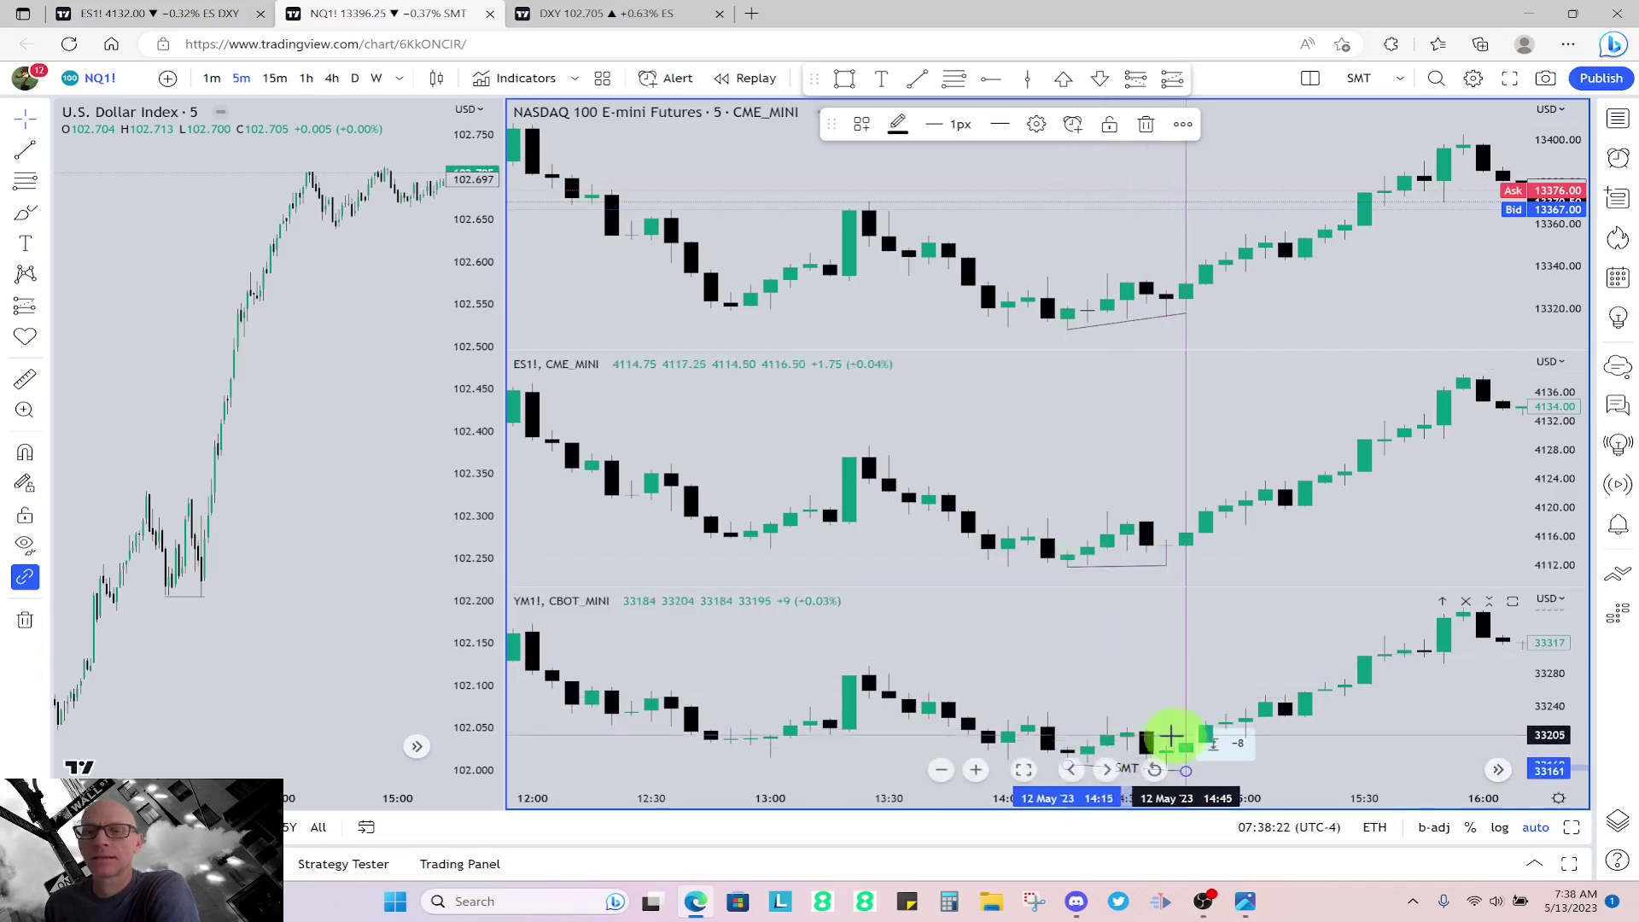
left_click(1384, 731)
left_click_drag(1287, 637, 896, 630)
left_click(772, 768)
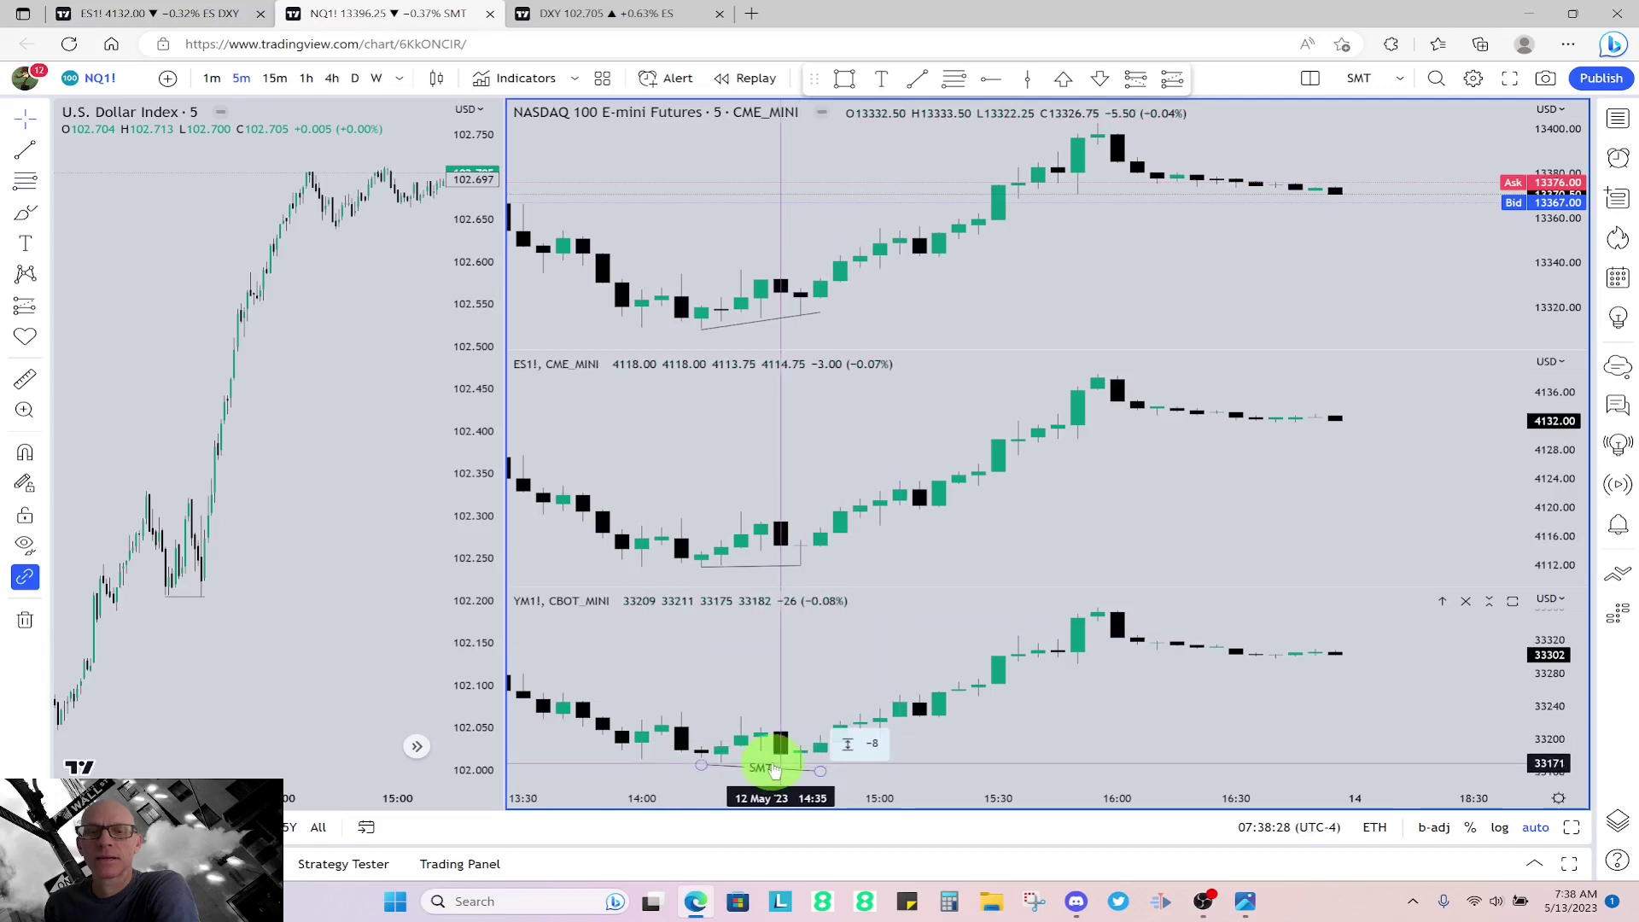
left_click(740, 574)
left_click(817, 571)
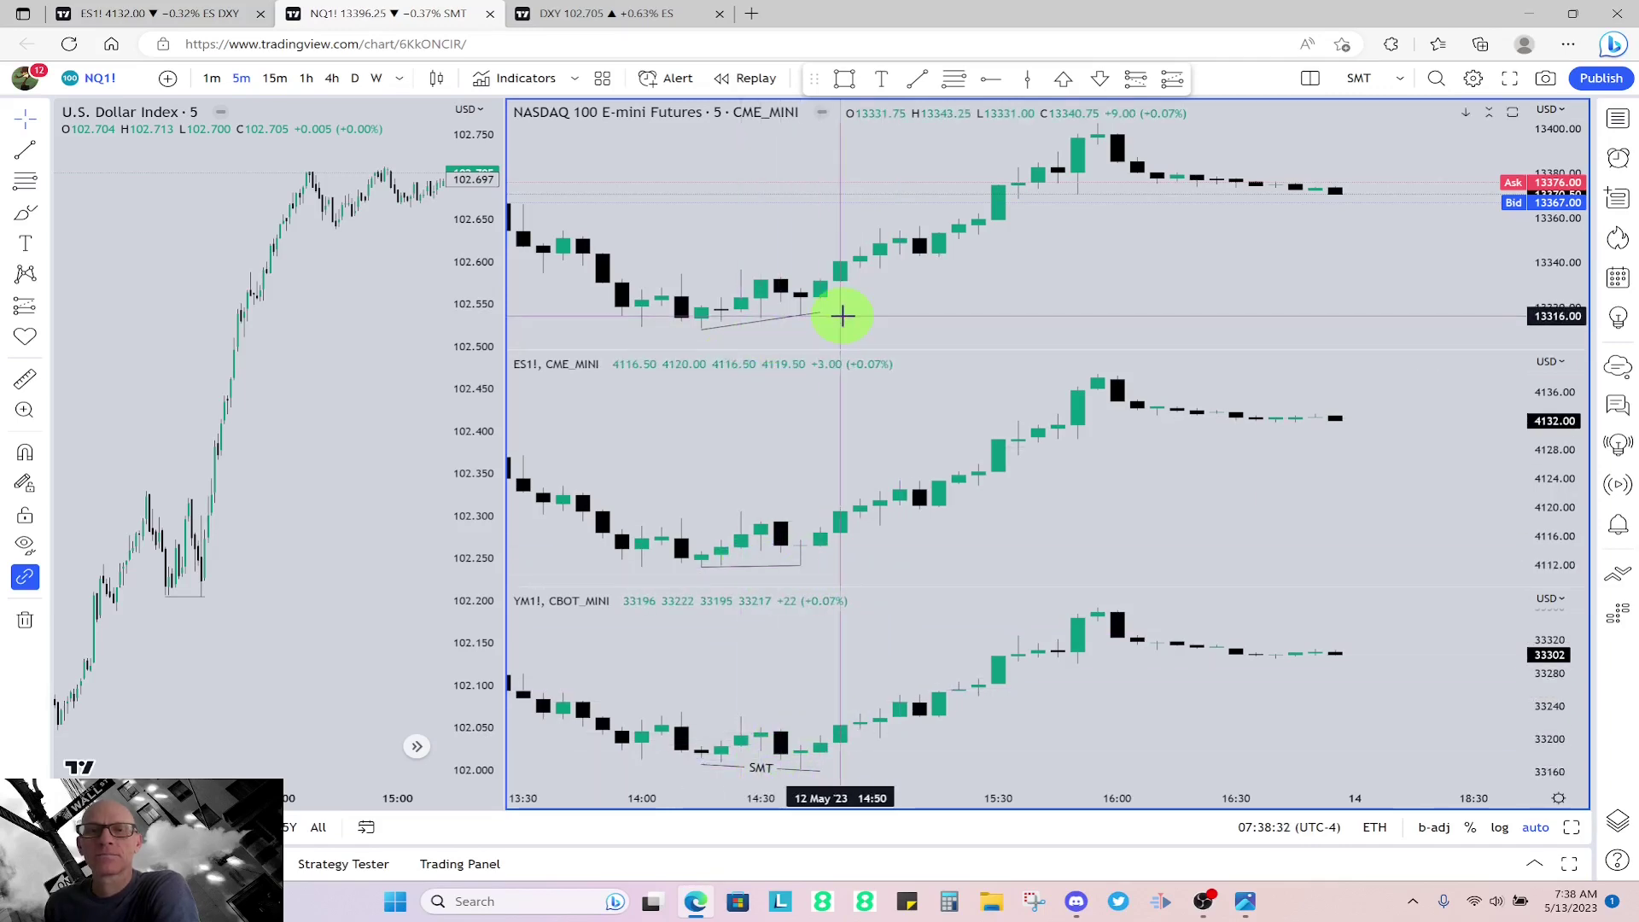
left_click_drag(842, 315, 1175, 317)
left_click(1144, 310)
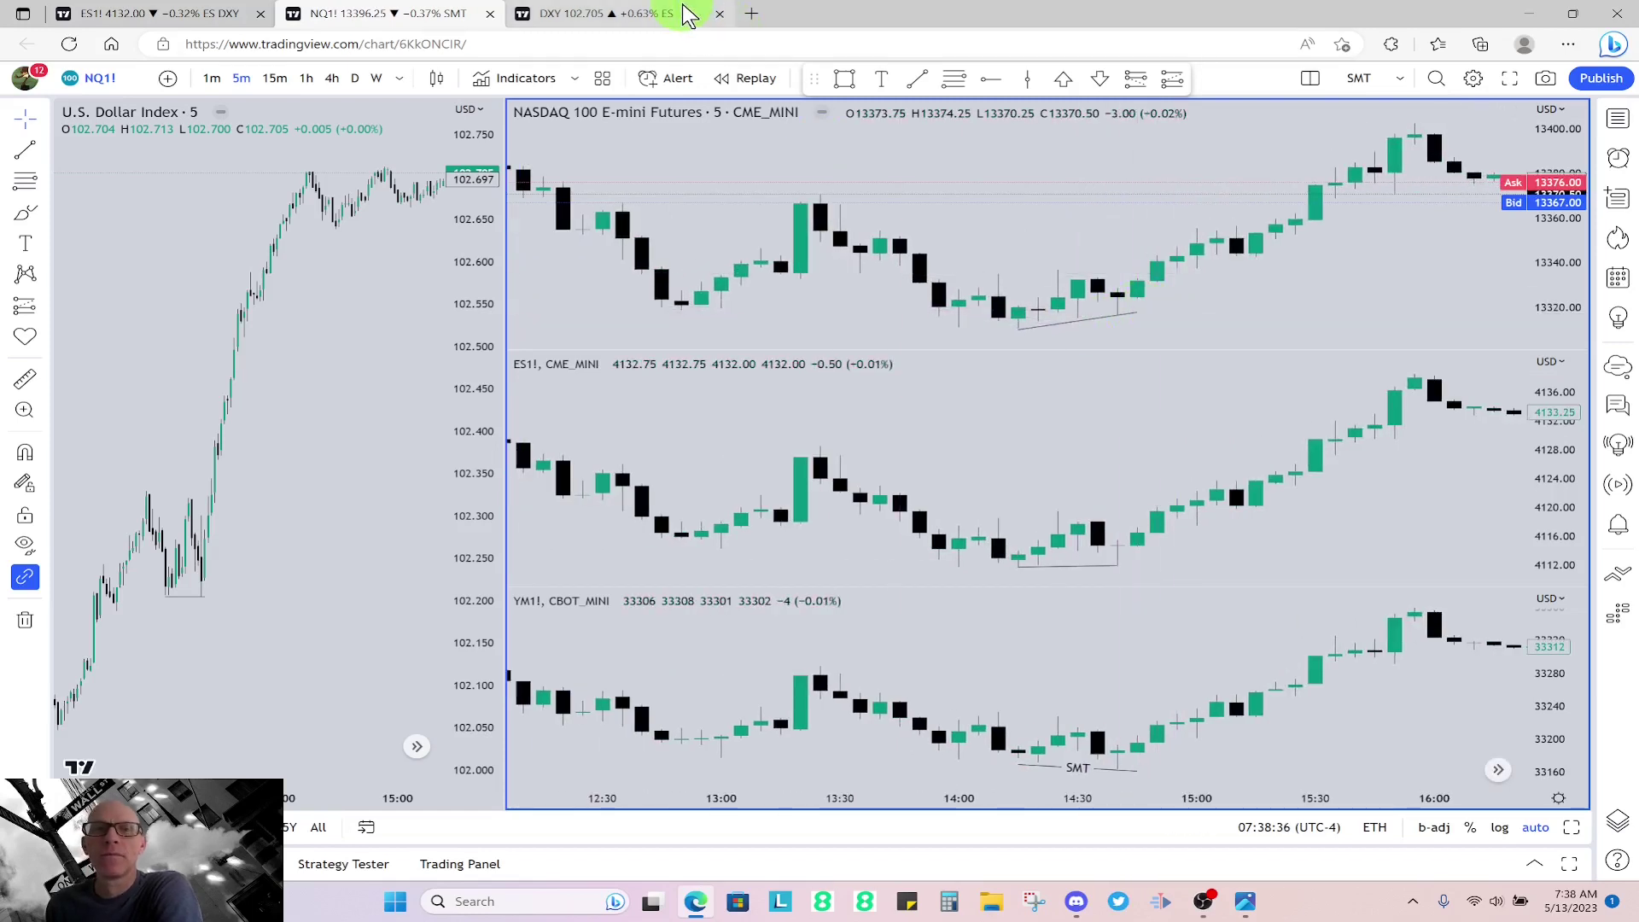
- Return to the ES and DXY split layout and examine the thin green zone starting around 14:03 on the 1-minute ES chart
left_click(547, 14)
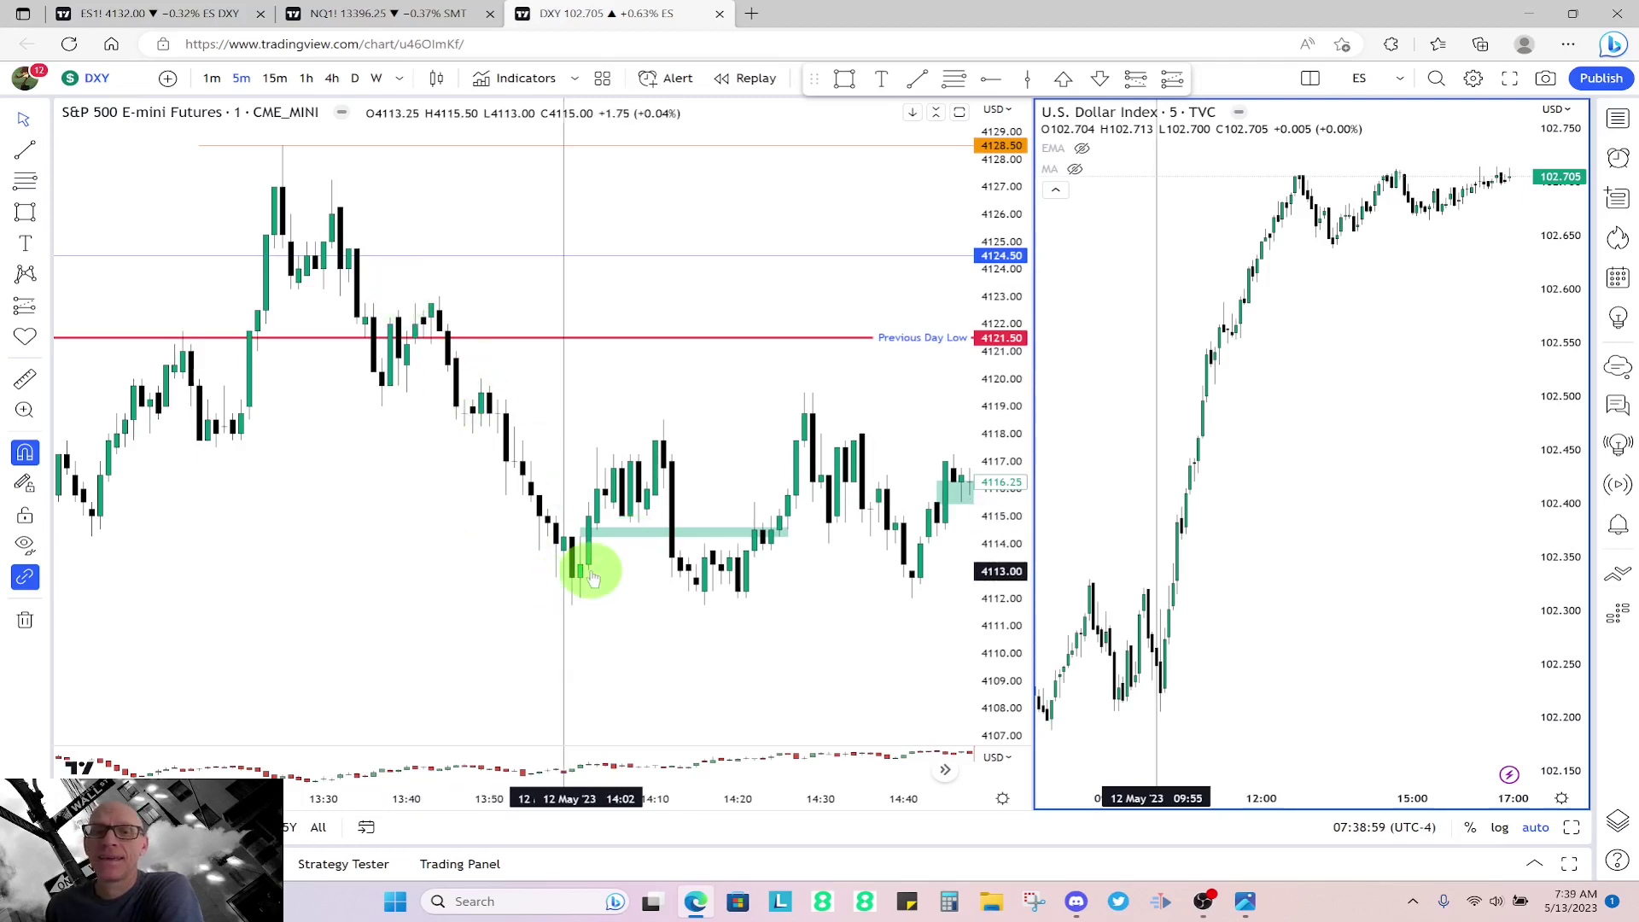
left_click(591, 534)
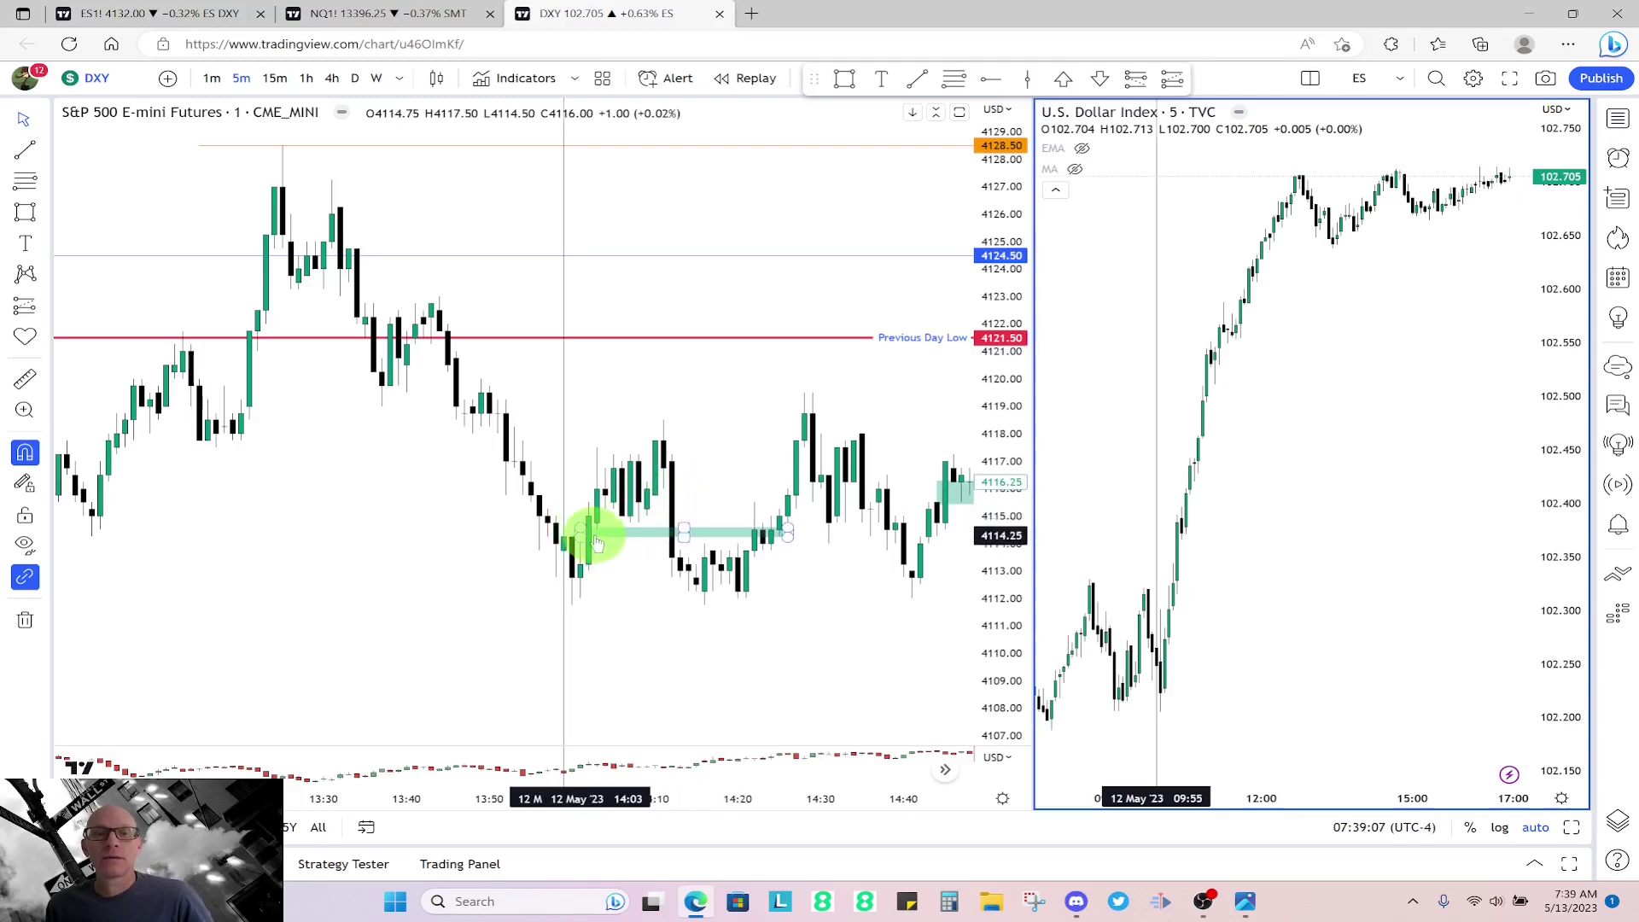
left_click(674, 534)
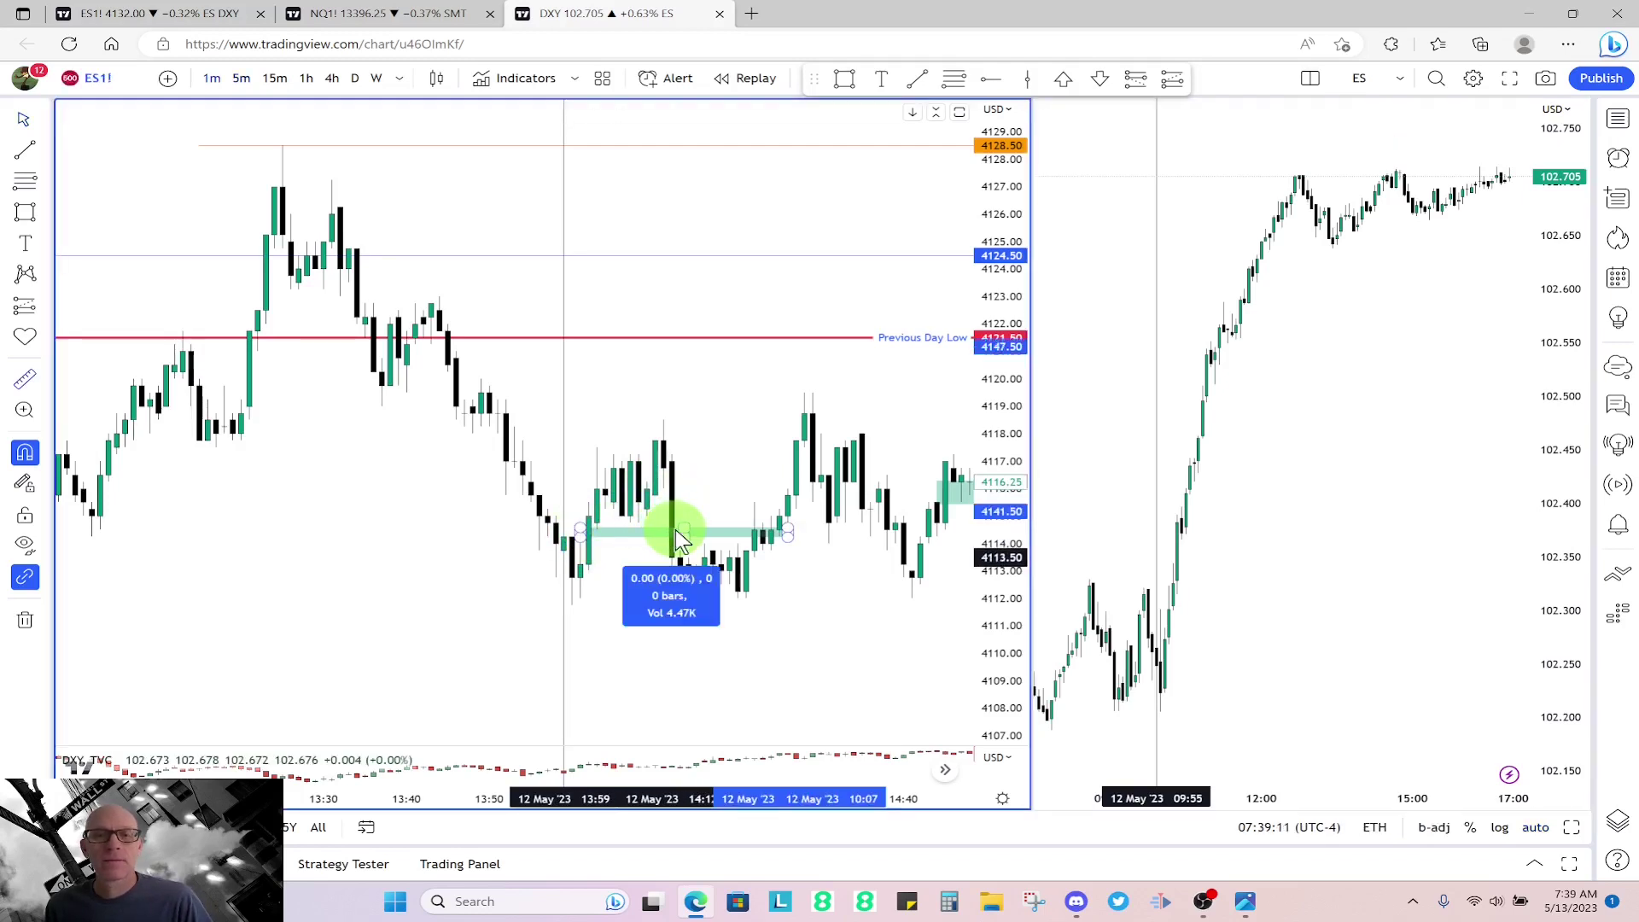
left_click_drag(676, 607, 623, 581)
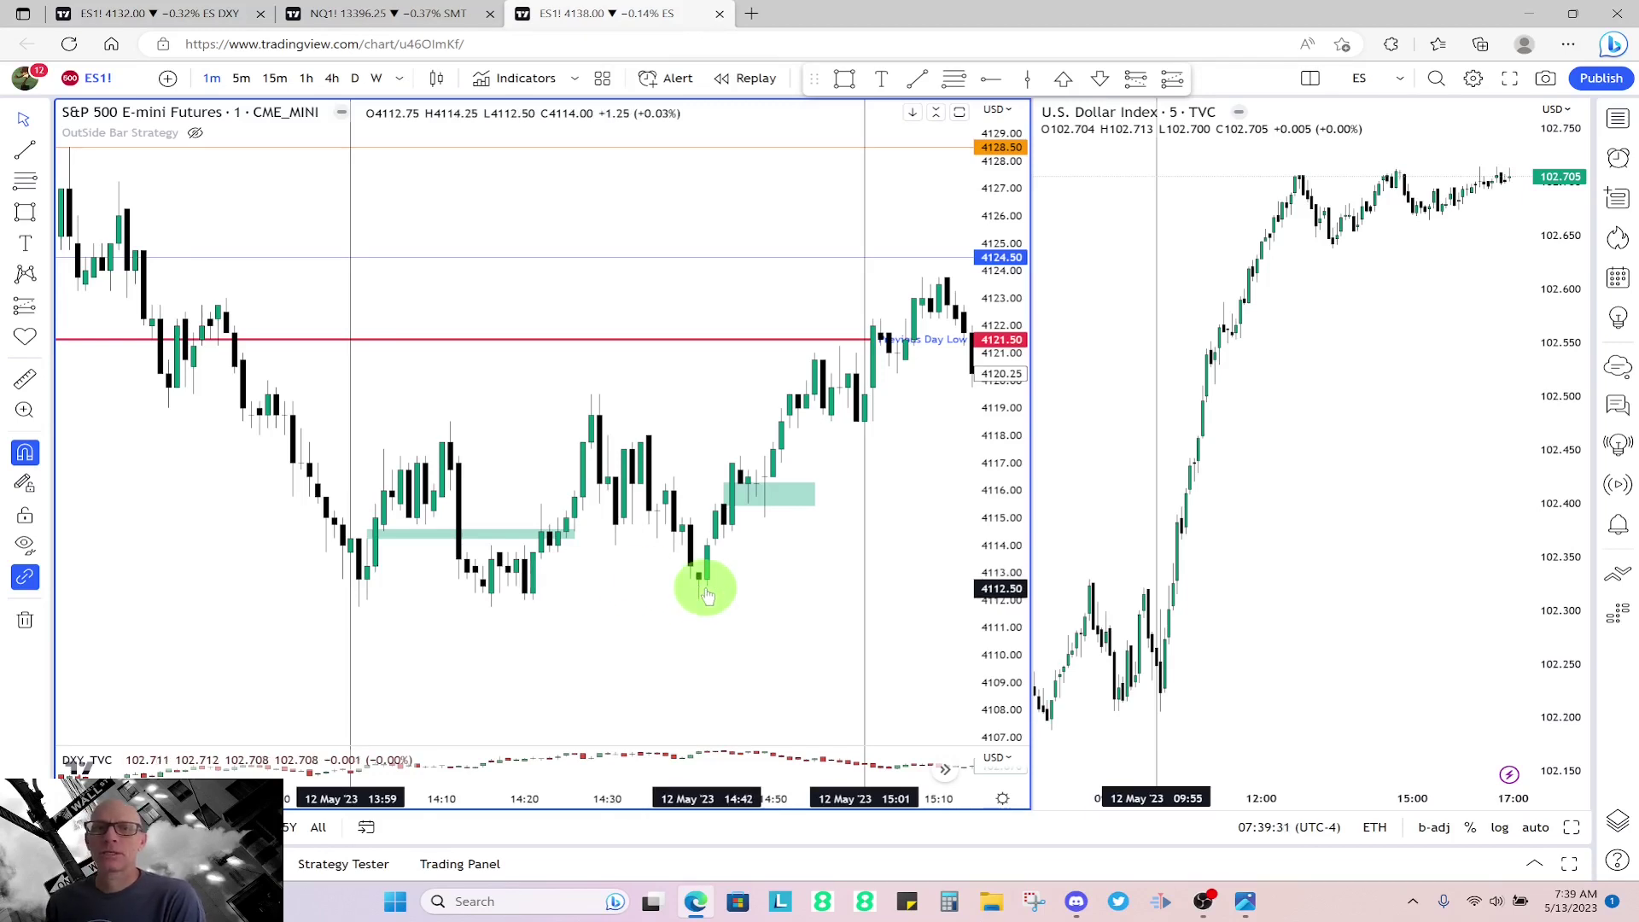
- Turn off magnet snapping and maximize the 1-minute ES chart, enlarging the candles around the green zone near 14:45
left_click(38, 458)
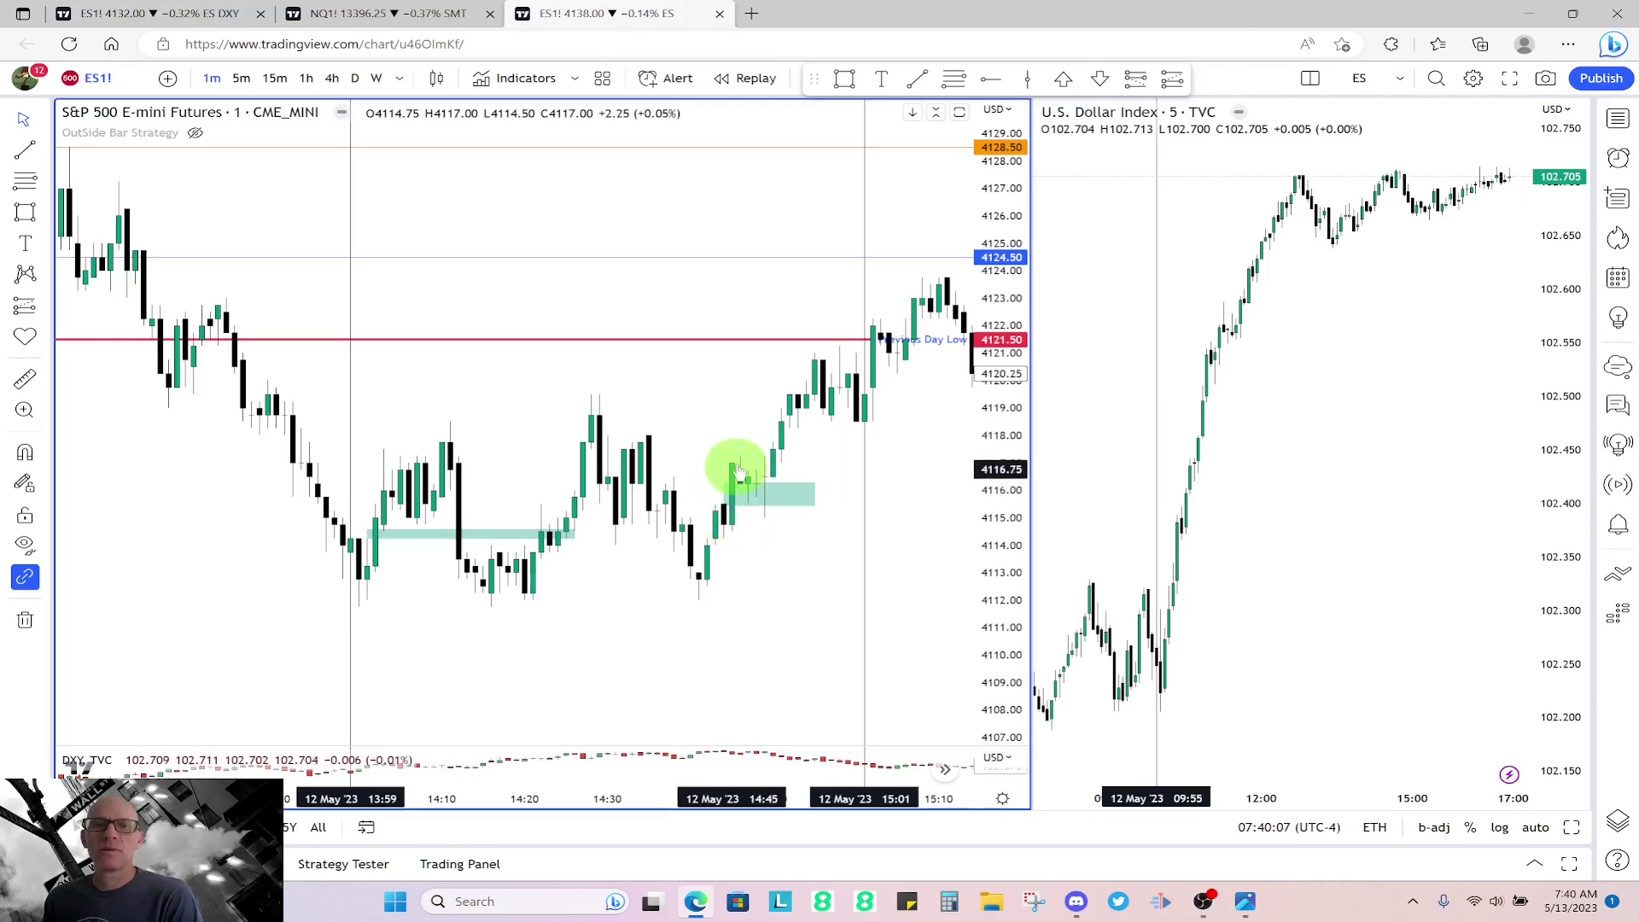
left_click_drag(715, 444, 750, 424)
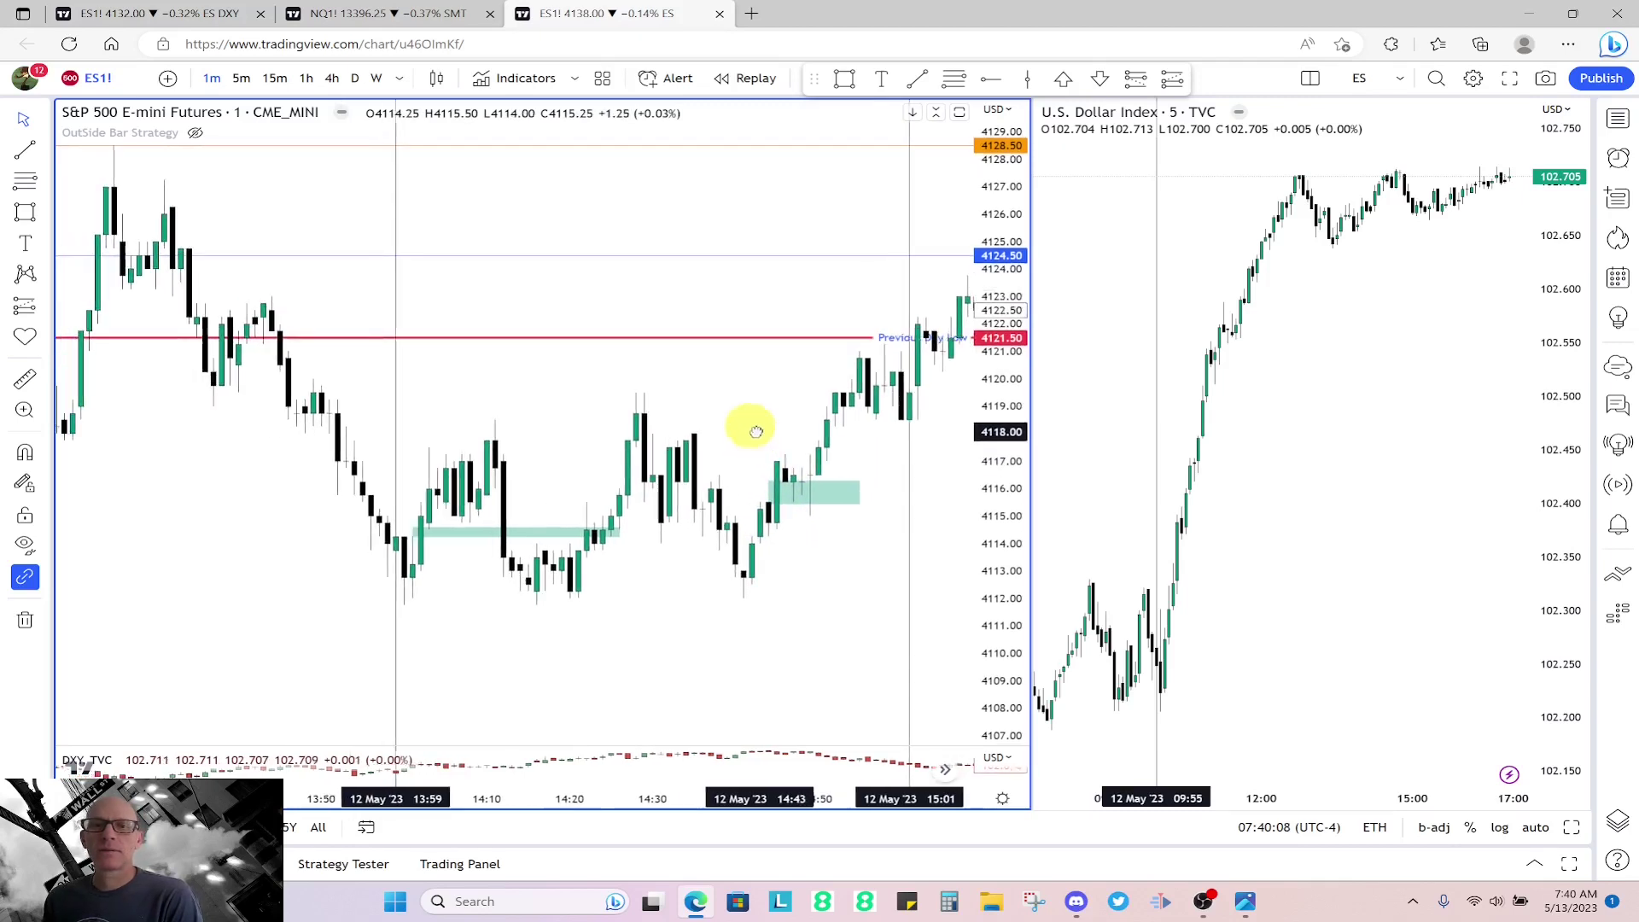
left_click(1572, 827)
scroll(1337, 666, "up", 4)
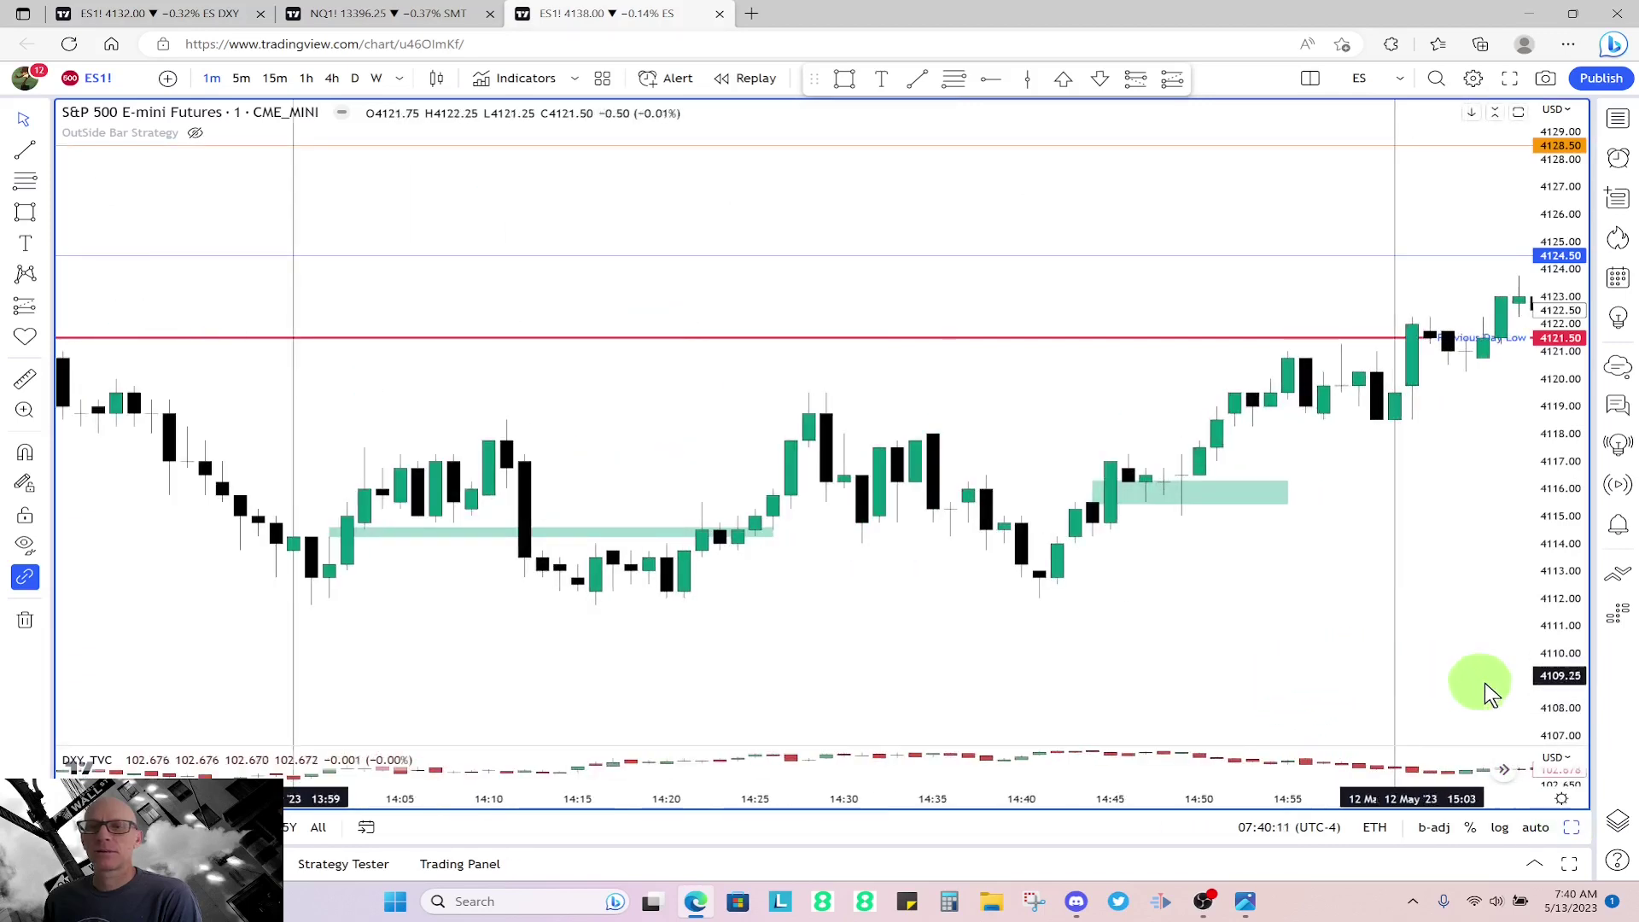
left_click_drag(1549, 660, 1559, 629)
left_click_drag(1445, 651, 1380, 474)
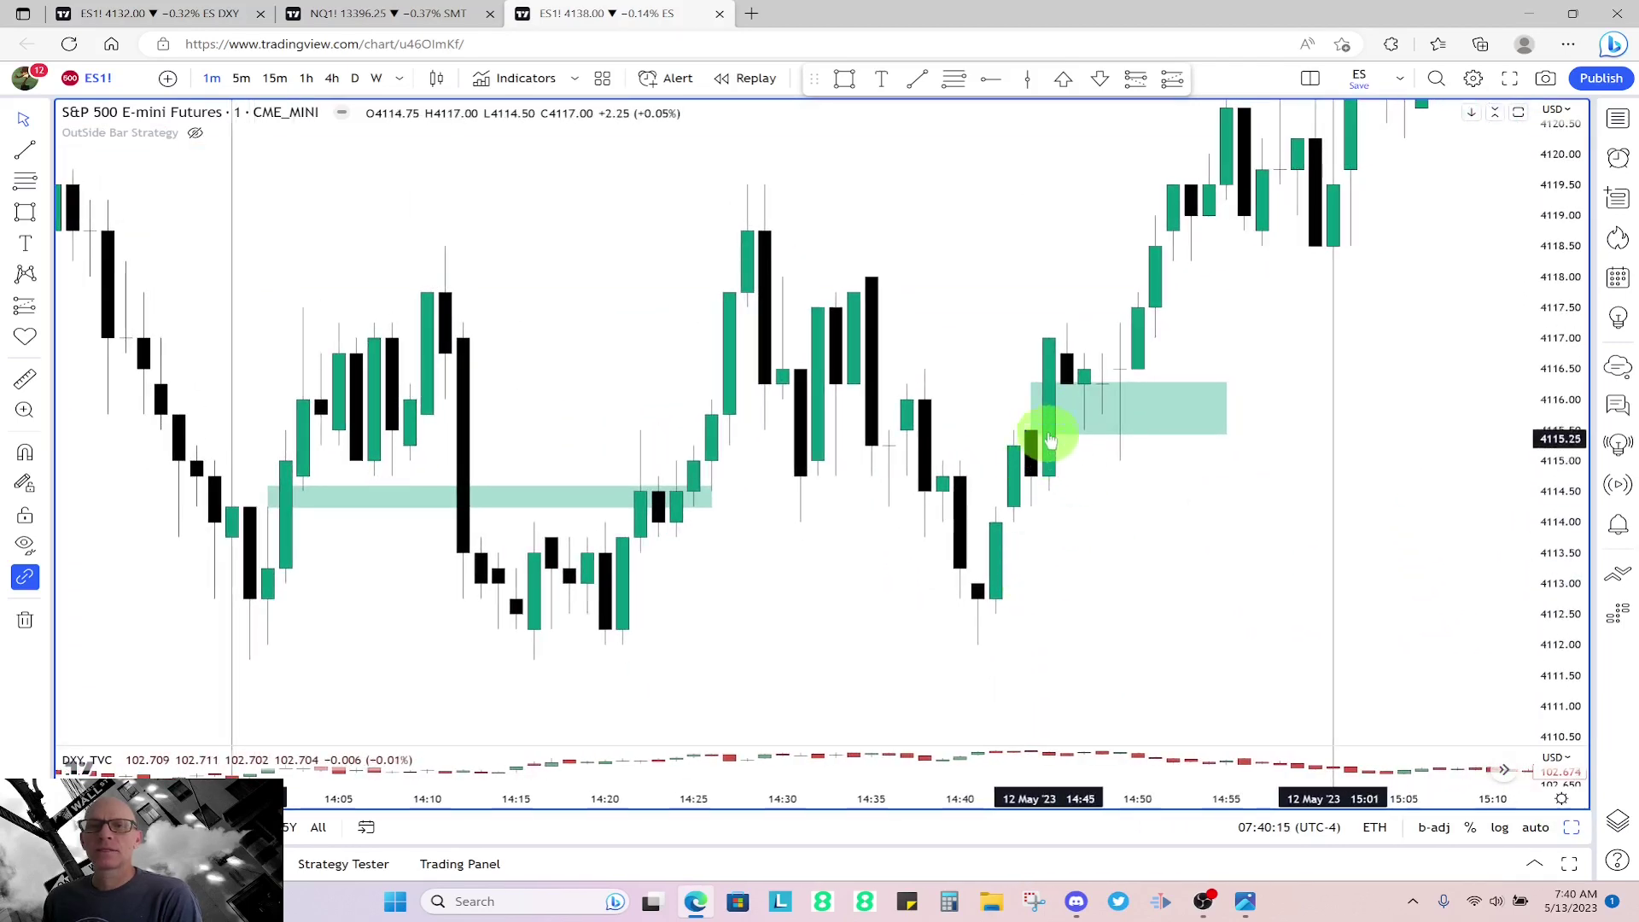
- Measure from 4116.00 in the 14:45 green zone down toward the 14:40 low and up to the highs just before 15:00
left_click(1103, 396, "shift")
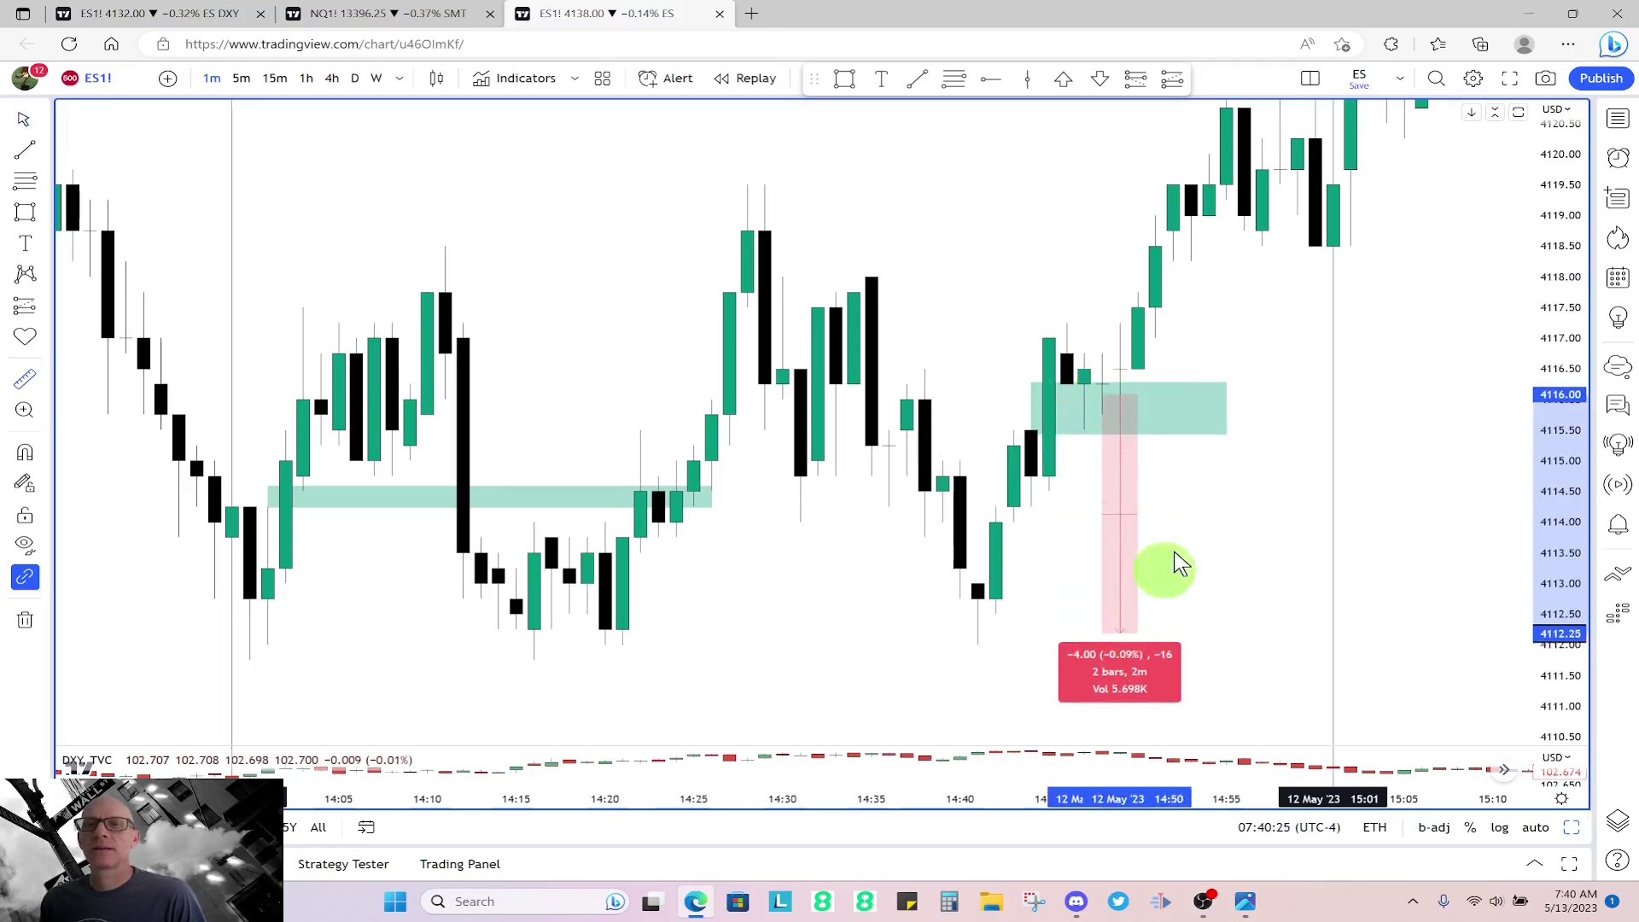
left_click_drag(1334, 150, 1261, 410)
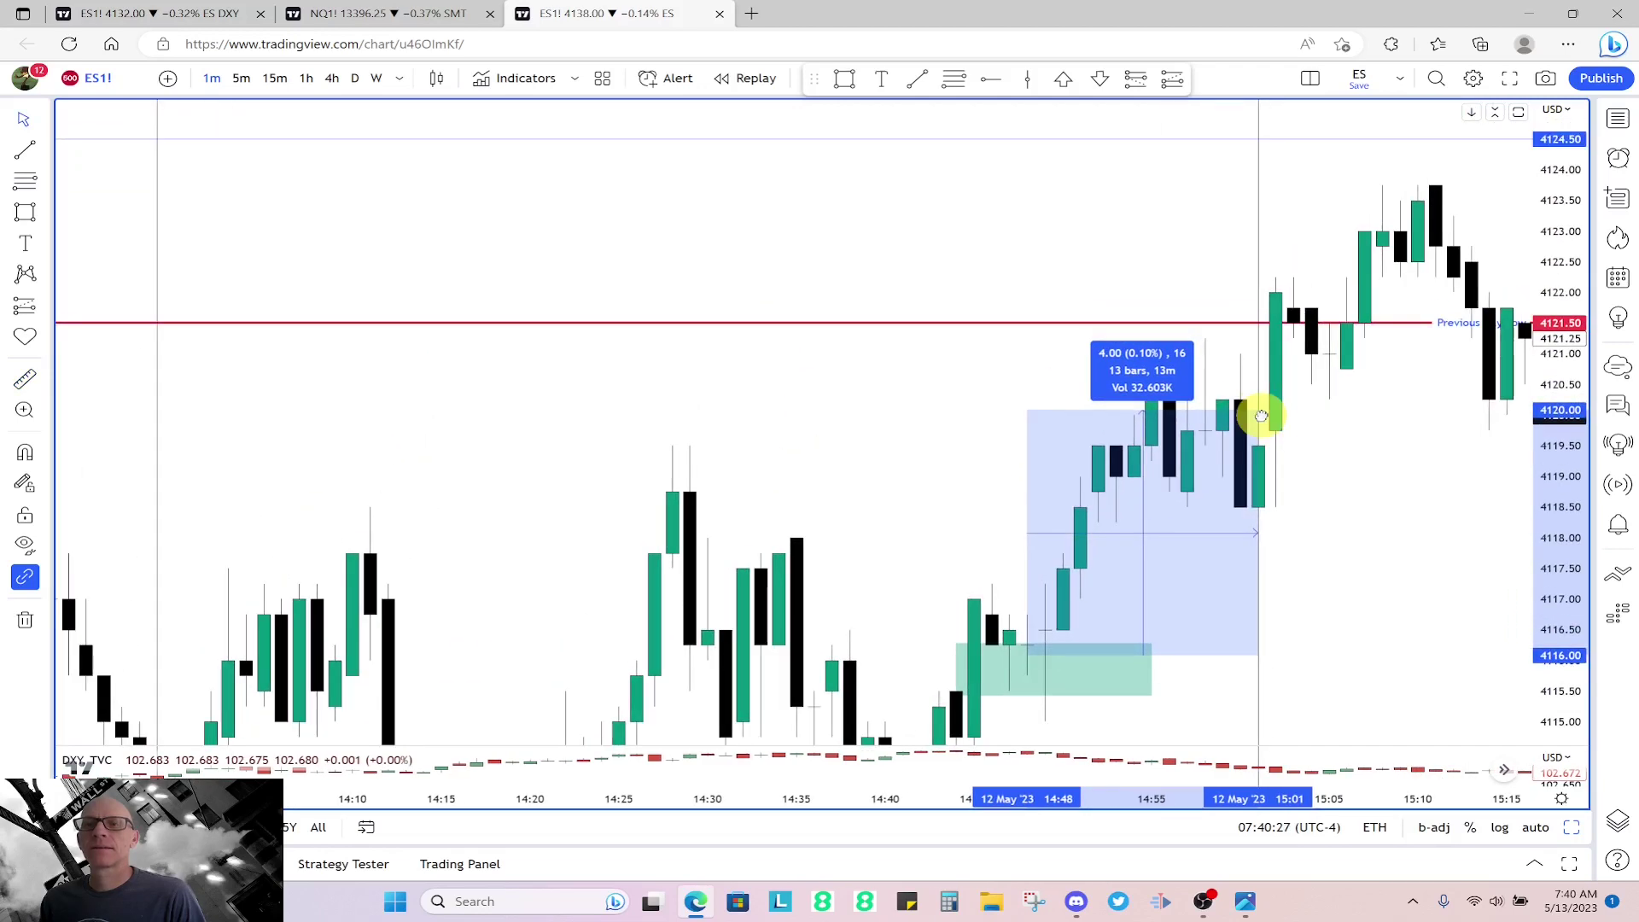
left_click(1083, 665, "shift")
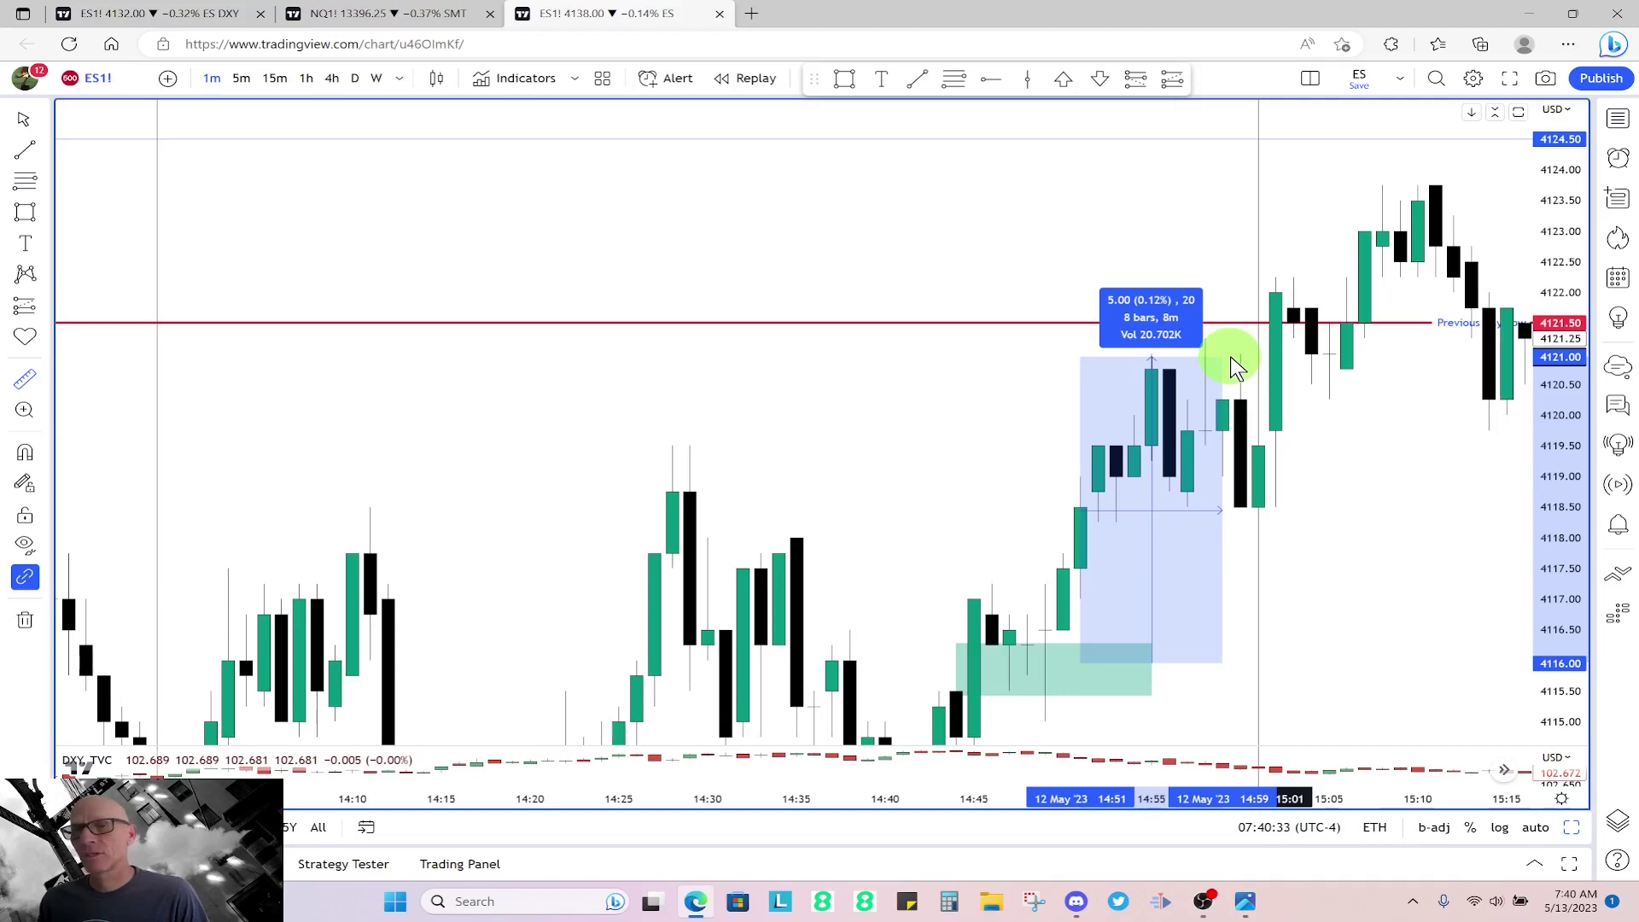
scroll(1365, 402, "down", 3)
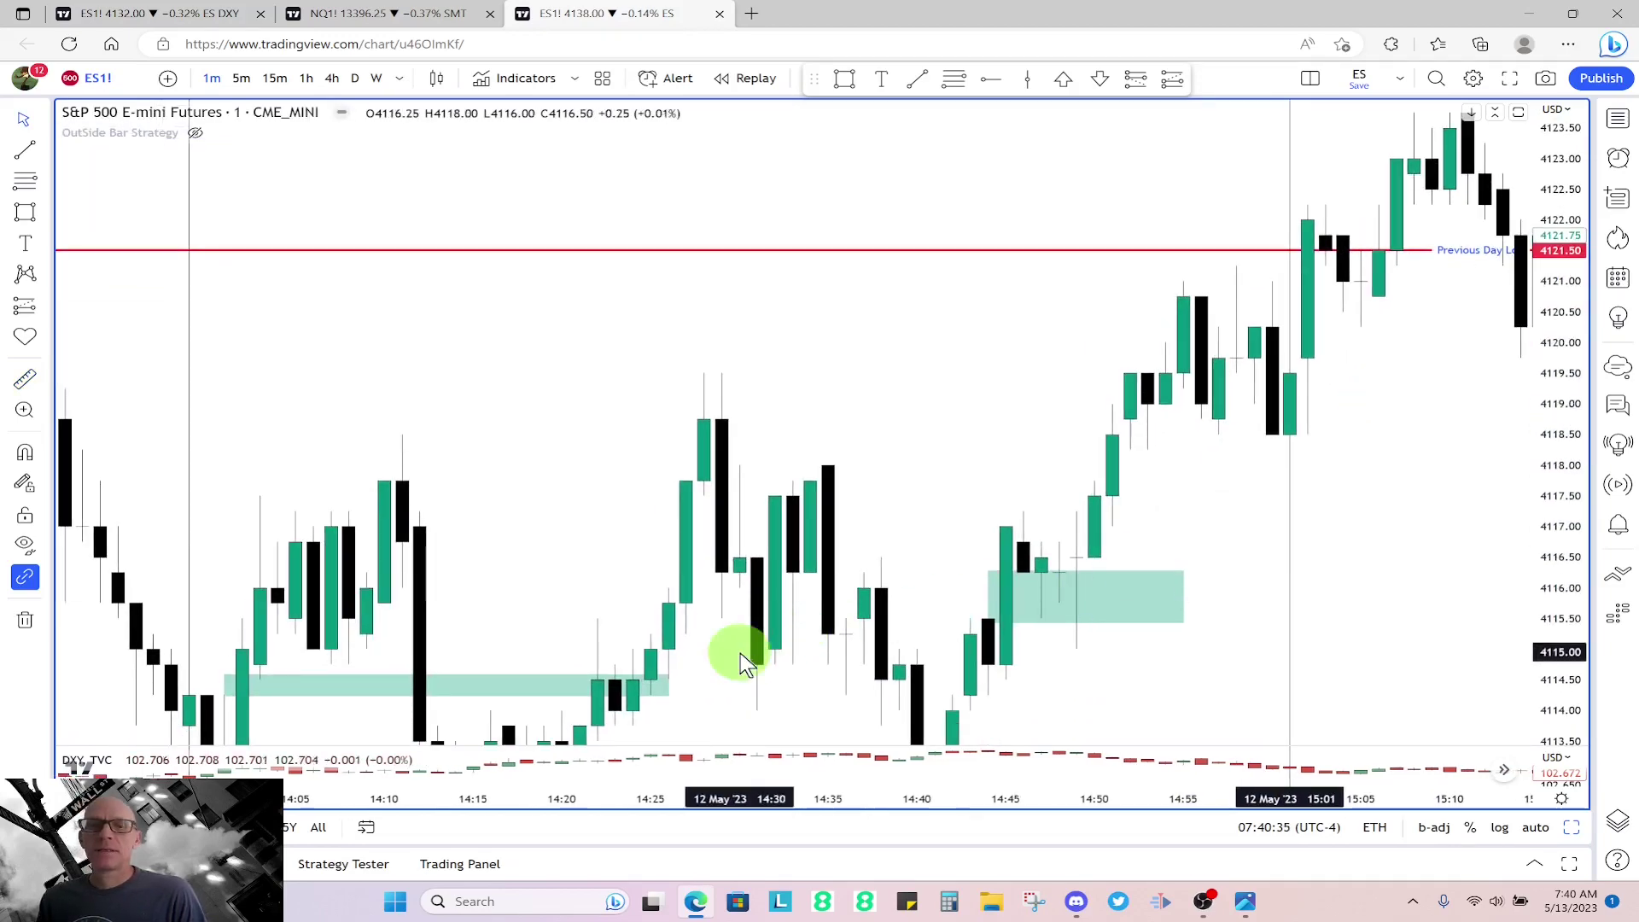
left_click_drag(743, 652, 984, 566)
left_click_drag(1076, 476, 925, 315)
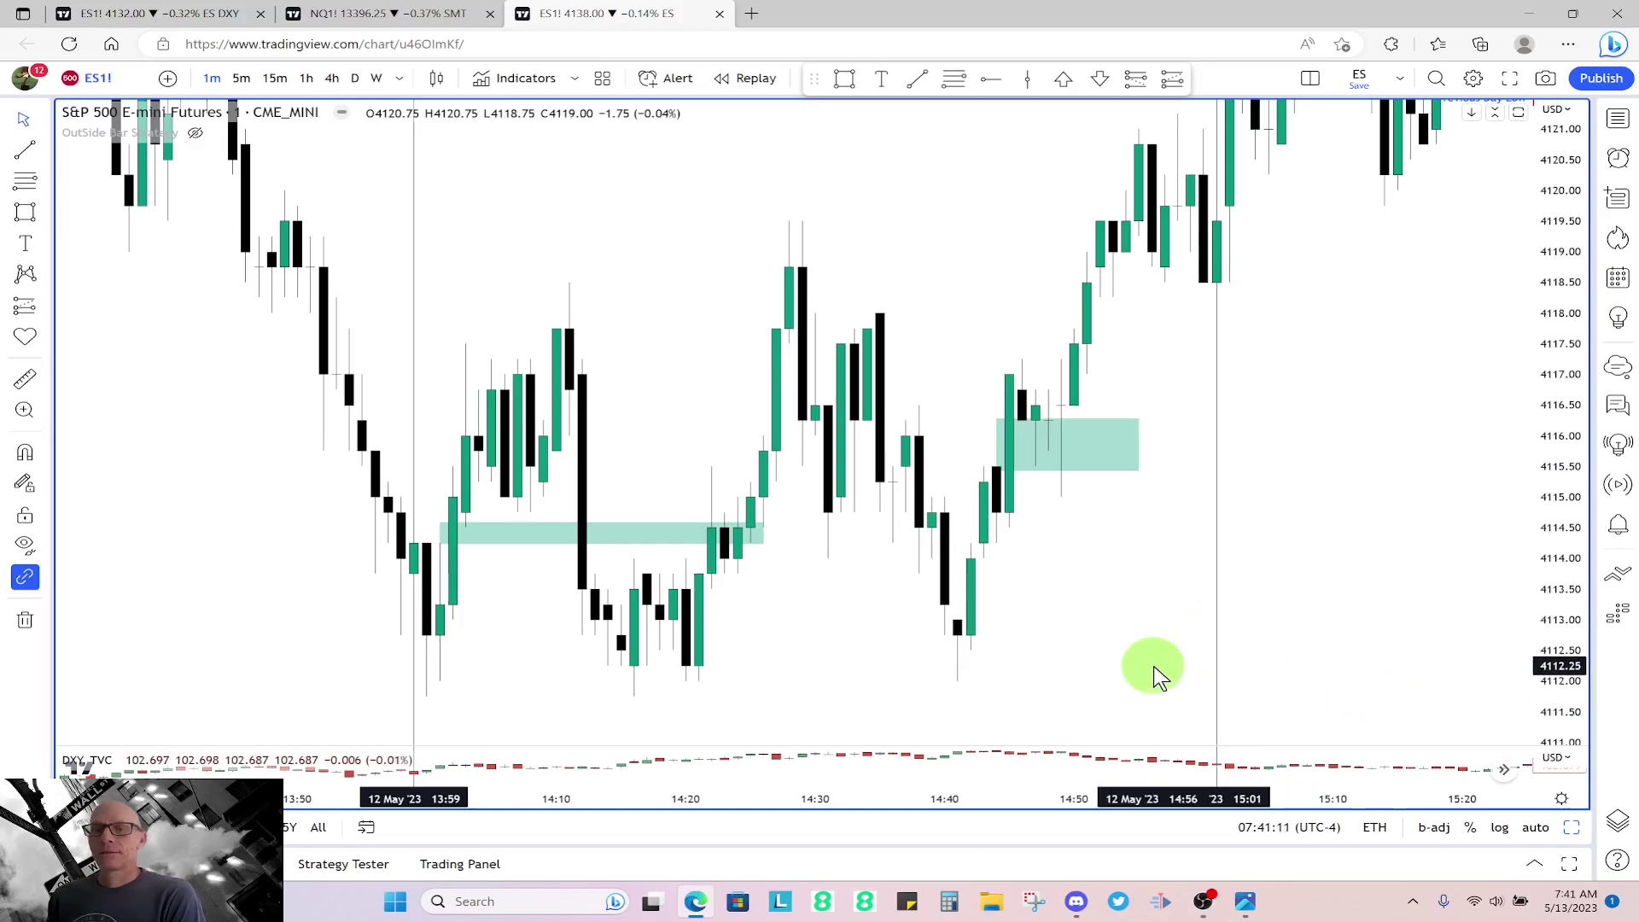
left_click(1244, 902)
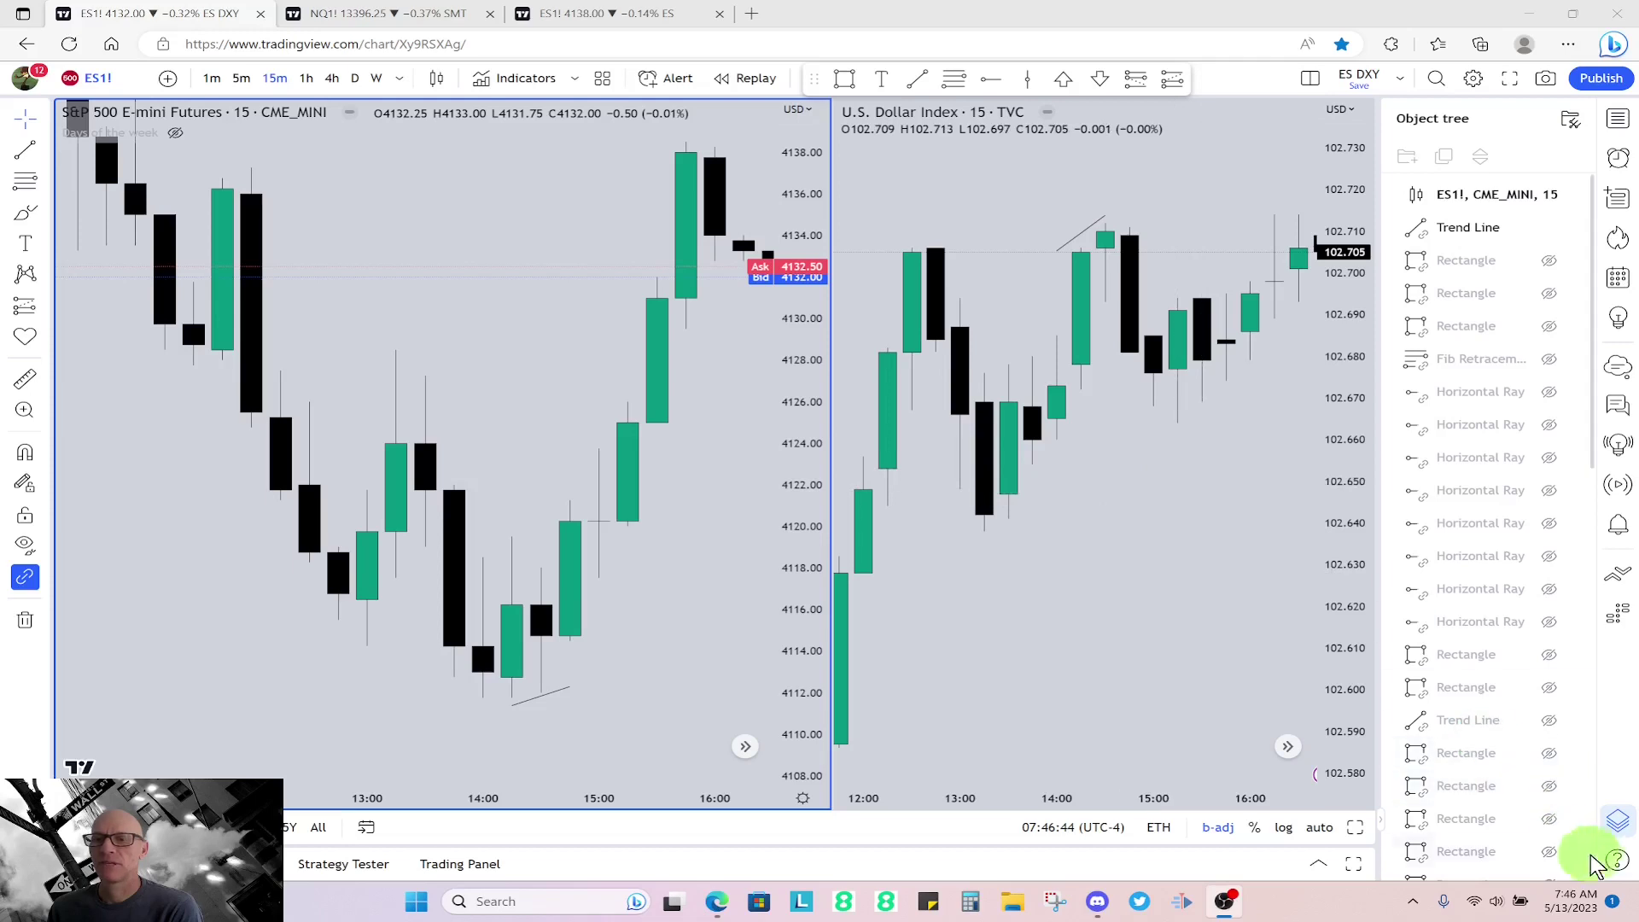
- Hide the object tree and compare the trend-lined 14:15 and 14:30 highs on 15-minute DXY with the matching ES lows
left_click(1618, 819)
scroll(1263, 419, "up", 2)
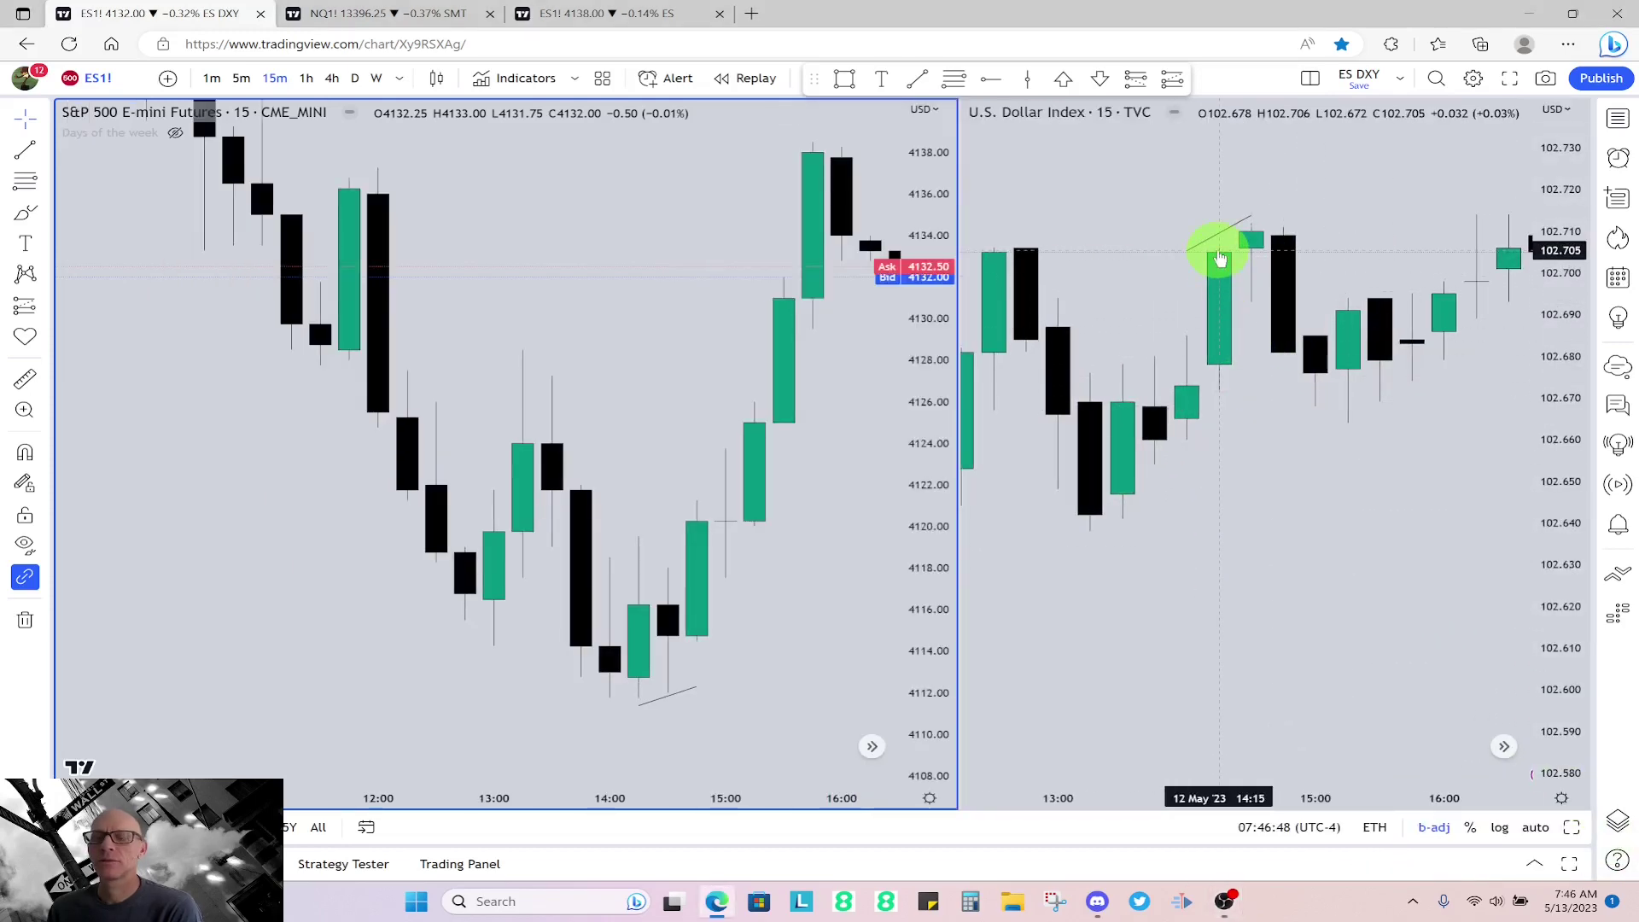
mouse_move(1249, 243)
left_mouse_down()
mouse_move(1207, 248)
mouse_move(1251, 218)
left_mouse_up()
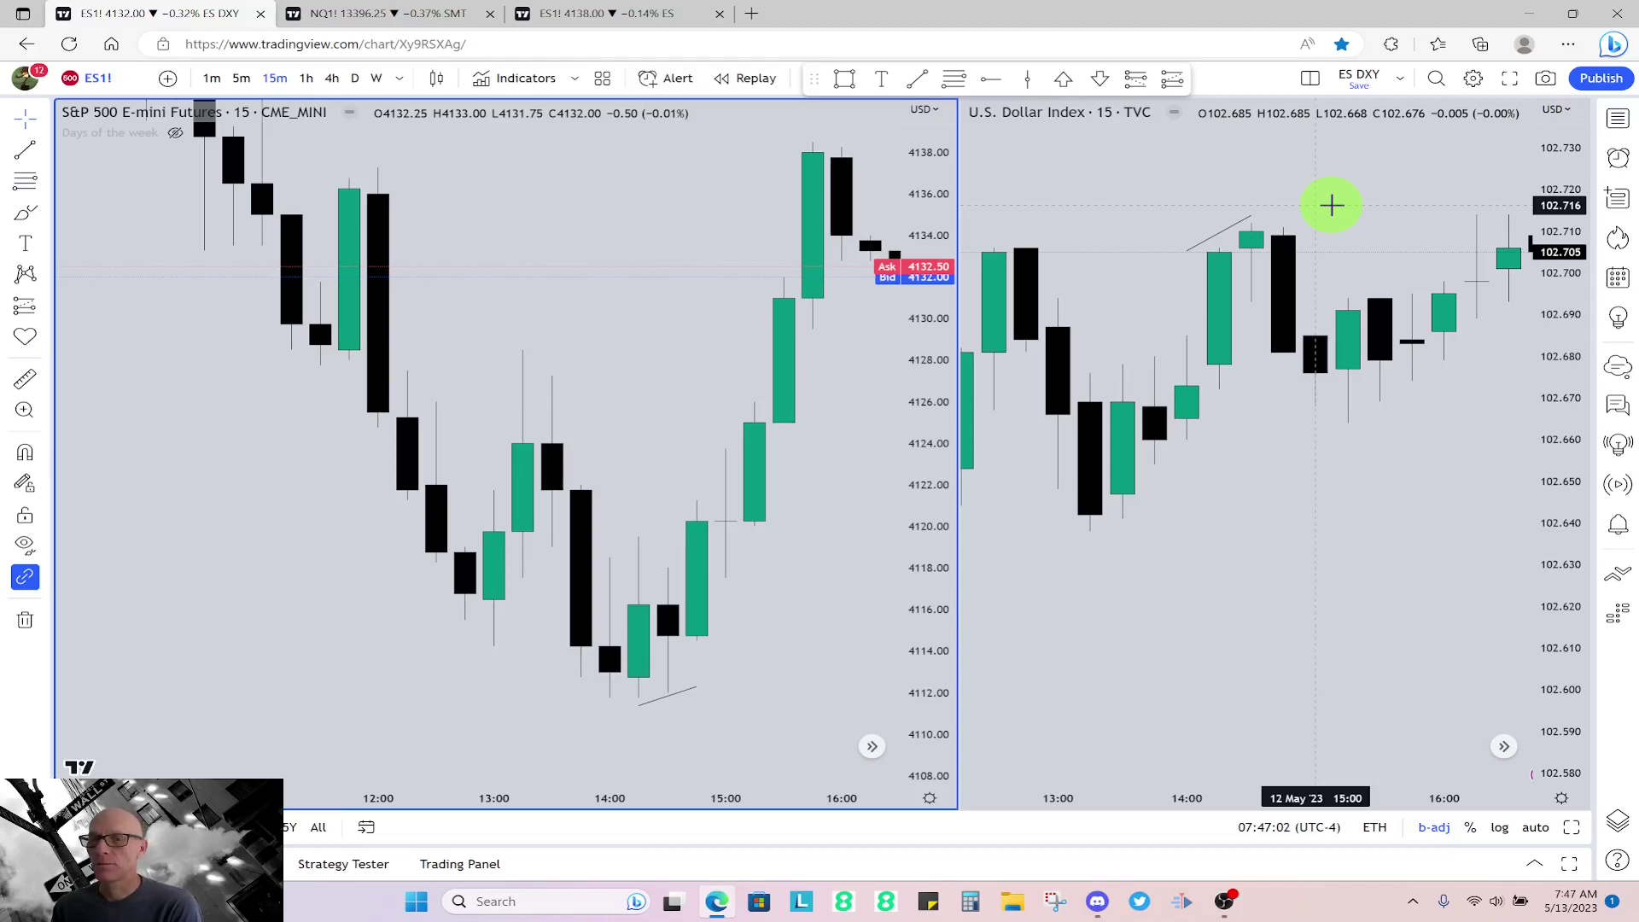
left_click(639, 707)
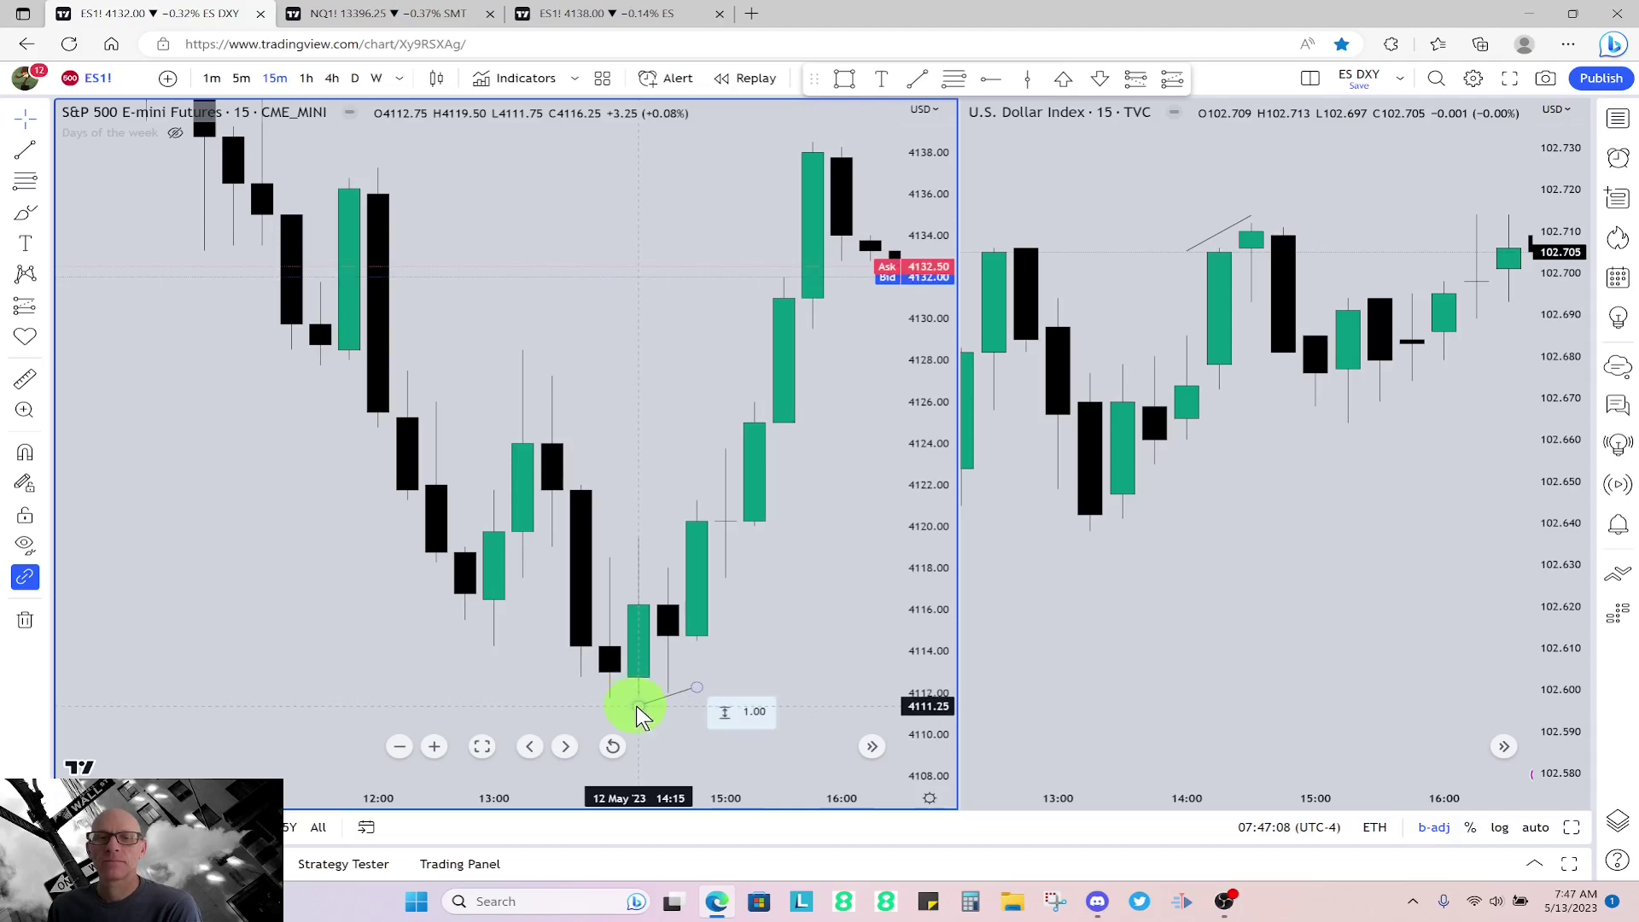
left_click(642, 704)
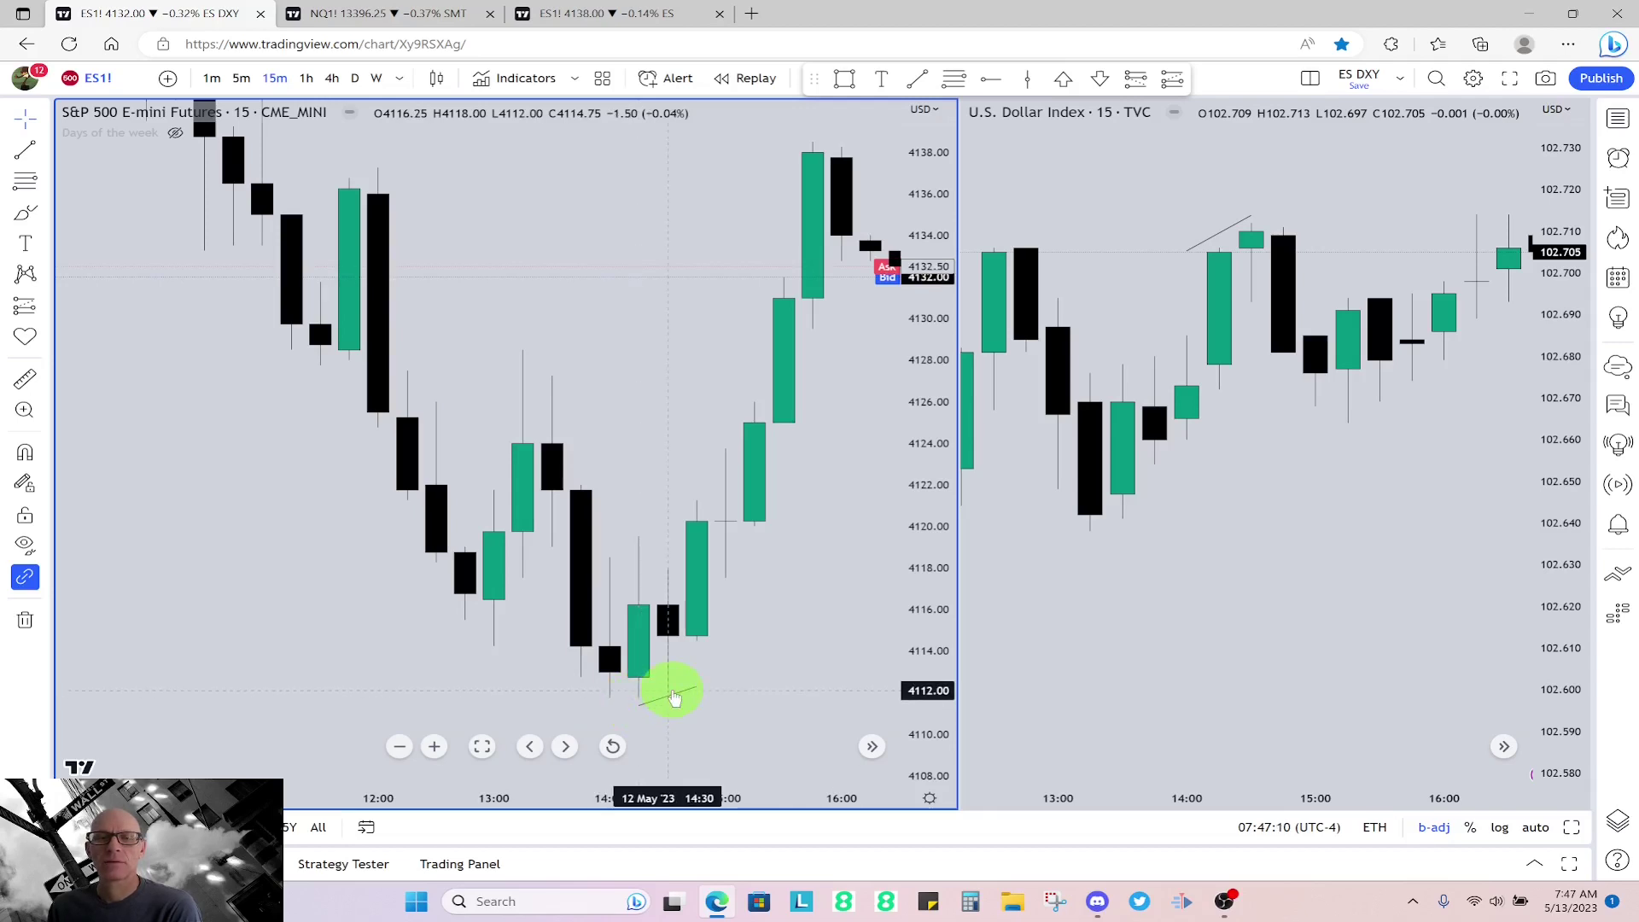